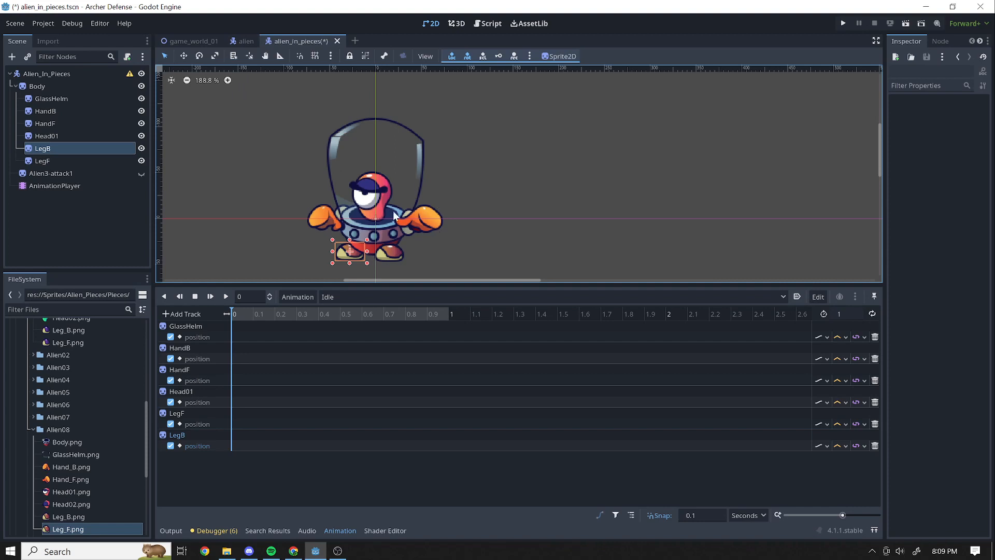
# Place the frames Alien1-Attack_0 to Alien1-Attack_4 from the Alien_01 Attack folder side by side in the scene, next to the existing alien
pyautogui.moveTo(145, 421); pyautogui.dragTo(156, 359)
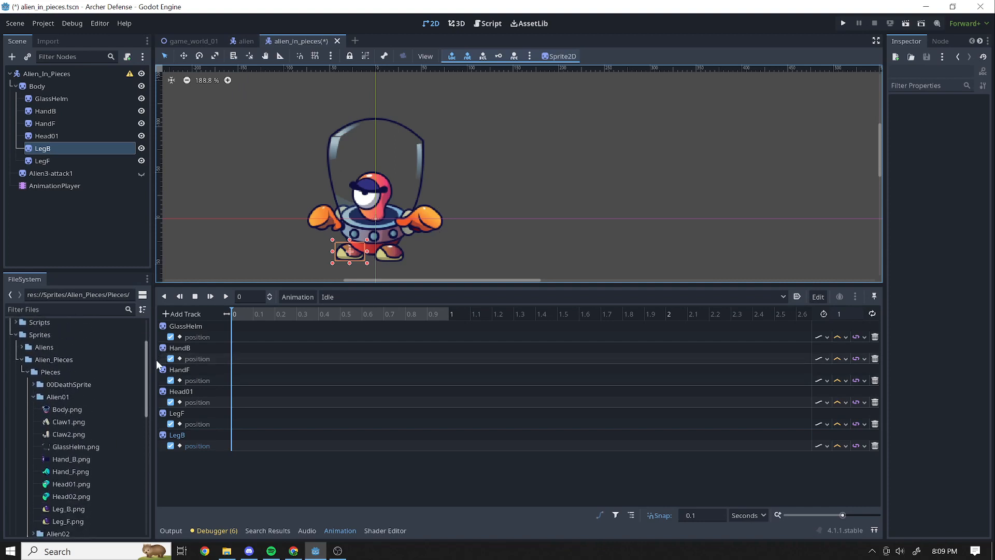
pyautogui.click(21, 346)
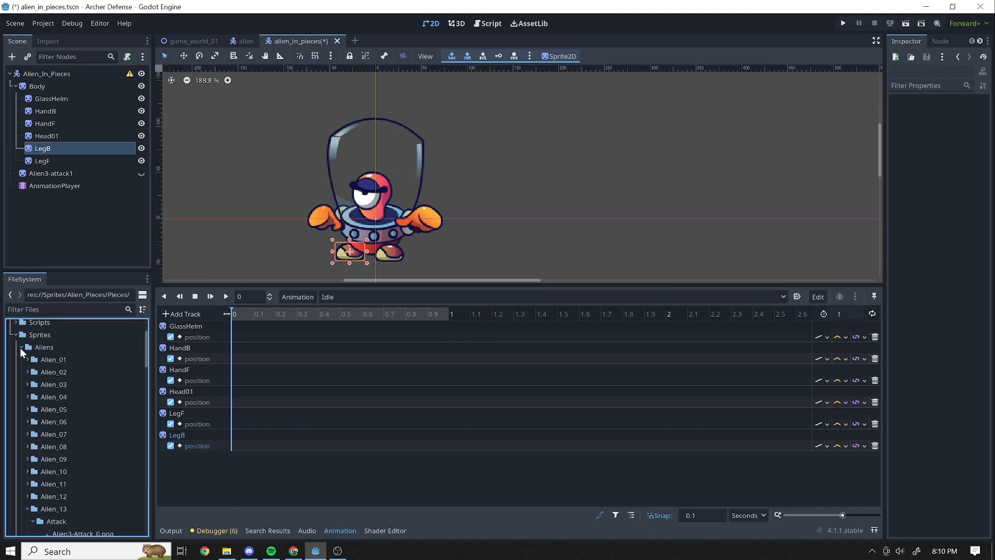
pyautogui.click(27, 357)
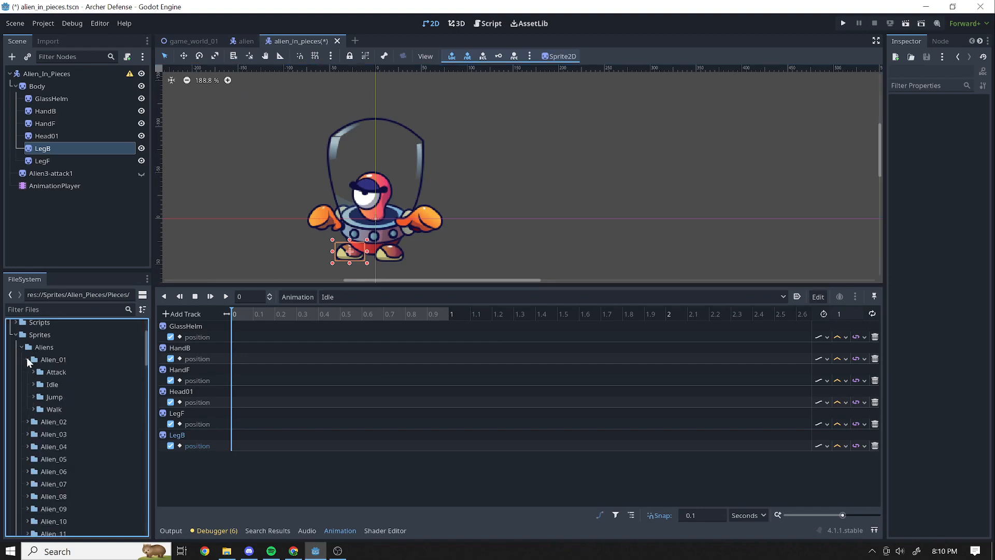
pyautogui.click(34, 371)
pyautogui.moveTo(66, 384); pyautogui.dragTo(465, 174)
pyautogui.moveTo(76, 397); pyautogui.dragTo(545, 173)
pyautogui.moveTo(77, 409); pyautogui.dragTo(635, 184)
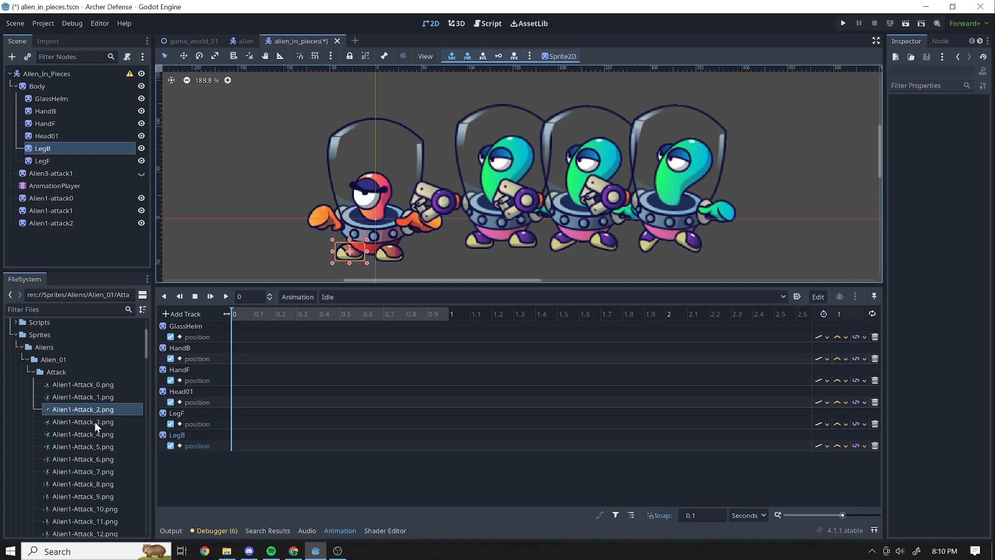
pyautogui.moveTo(94, 422); pyautogui.dragTo(715, 184)
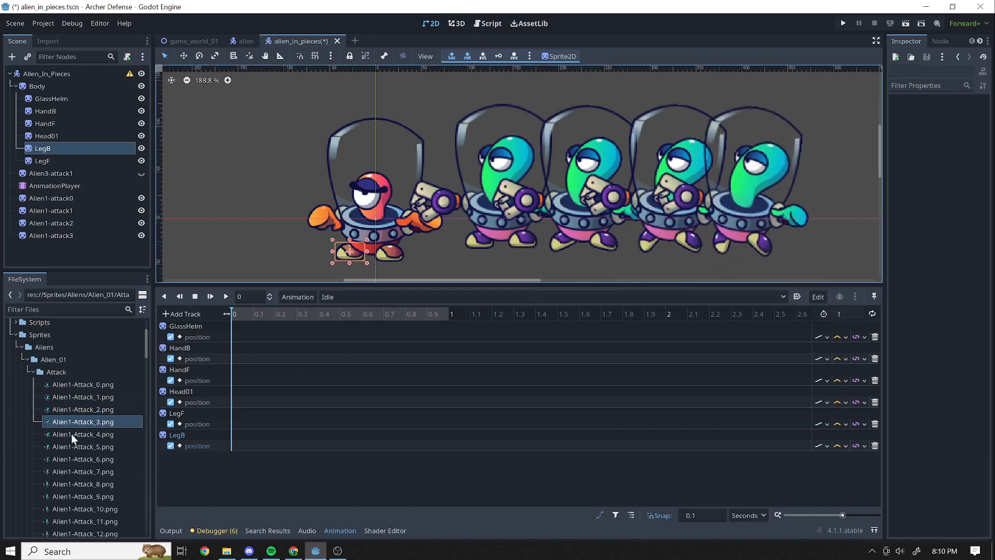
pyautogui.moveTo(71, 434); pyautogui.dragTo(744, 208)
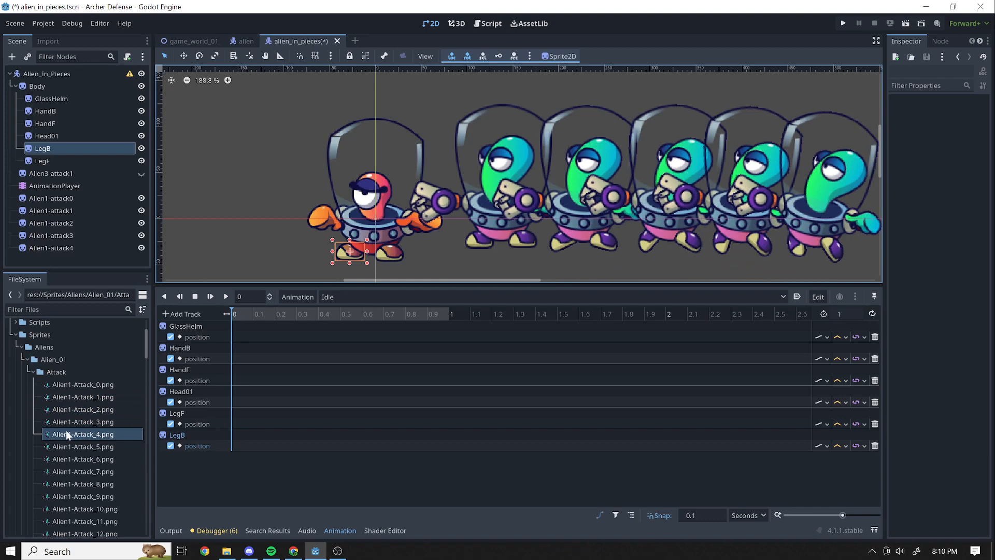
# Delete the five Alien1-attack sprites, attack0 to attack4, from the scene
pyautogui.scroll(-5, 122, 444)
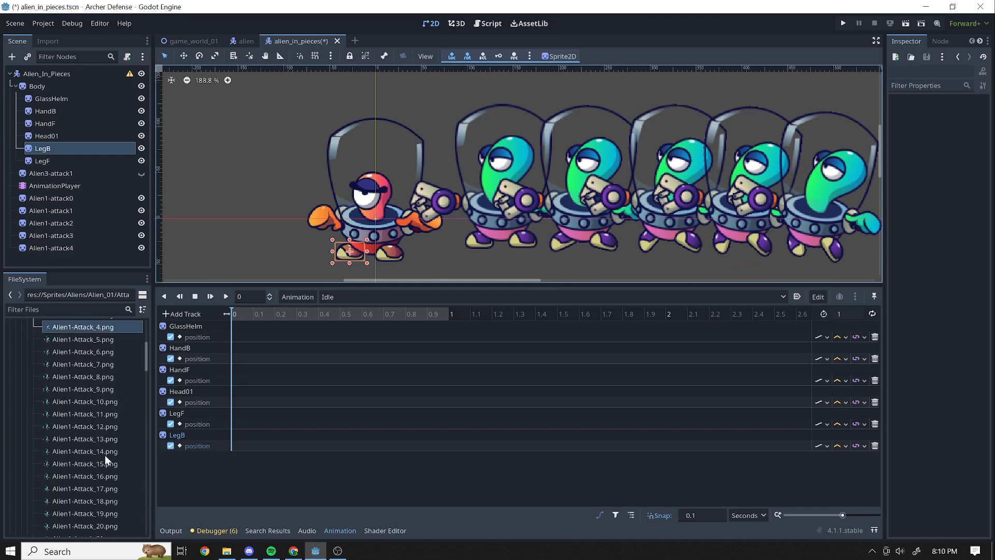
pyautogui.scroll(7, 104, 455)
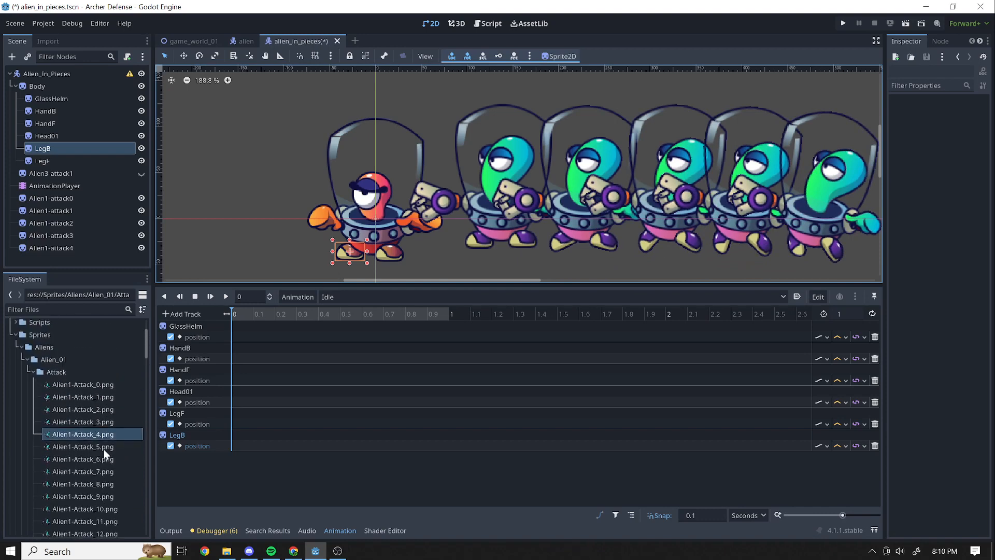
pyautogui.click(504, 196)
pyautogui.keyDown('shift'); pyautogui.click(54, 248); pyautogui.keyUp('shift')
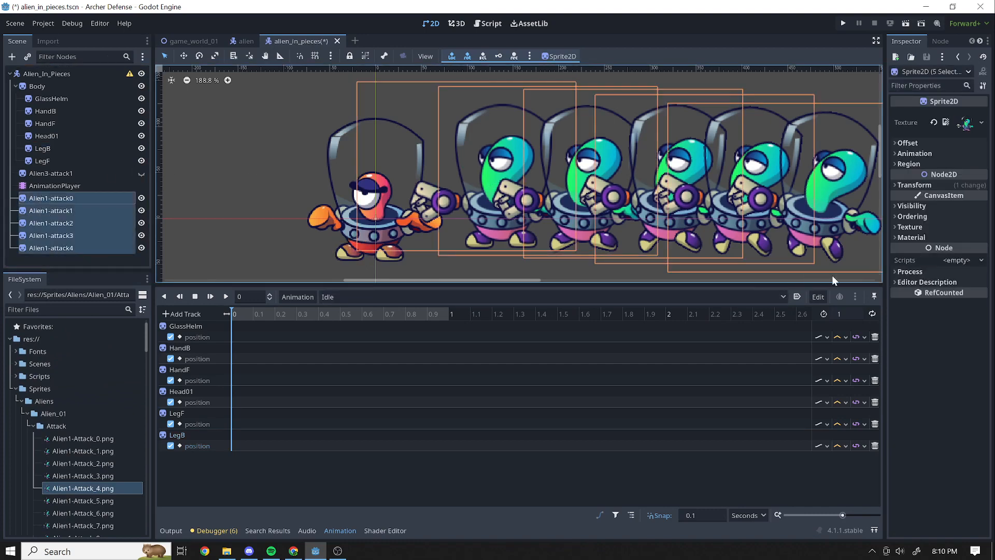
pyautogui.press('Delete')
pyautogui.press('Return')
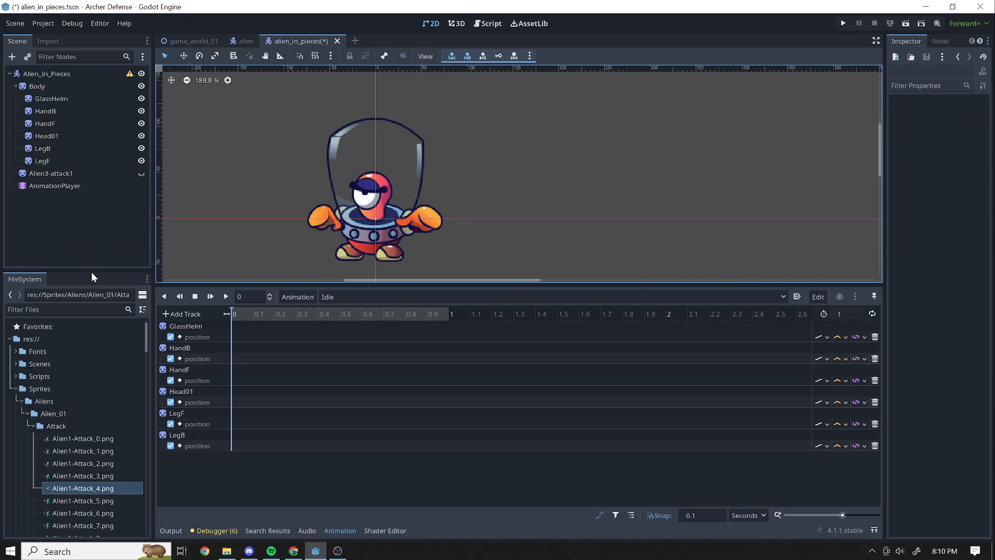
# Give the FileSystem dock more height and collapse the Attack and Alien_01 folders
pyautogui.moveTo(89, 271); pyautogui.dragTo(79, 222)
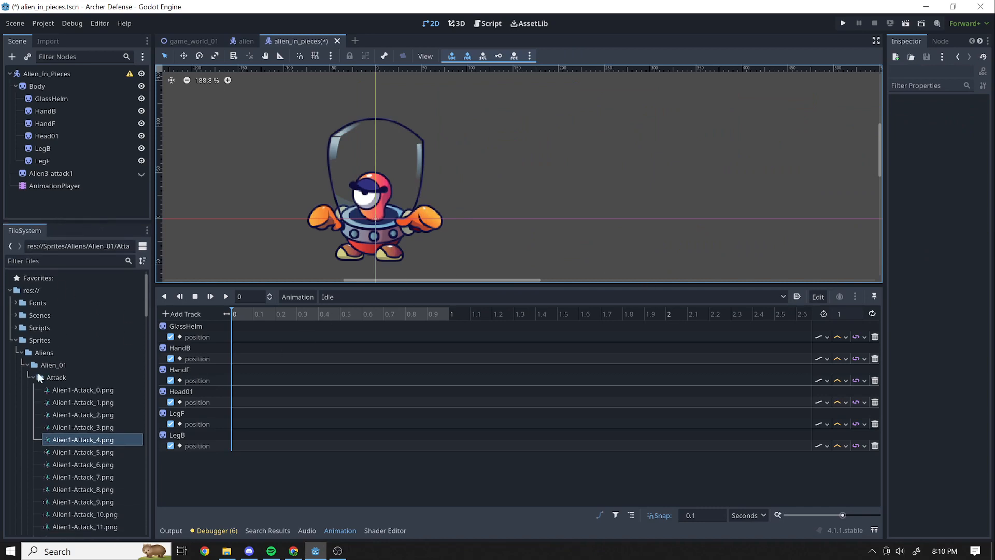
pyautogui.click(33, 376)
pyautogui.click(26, 365)
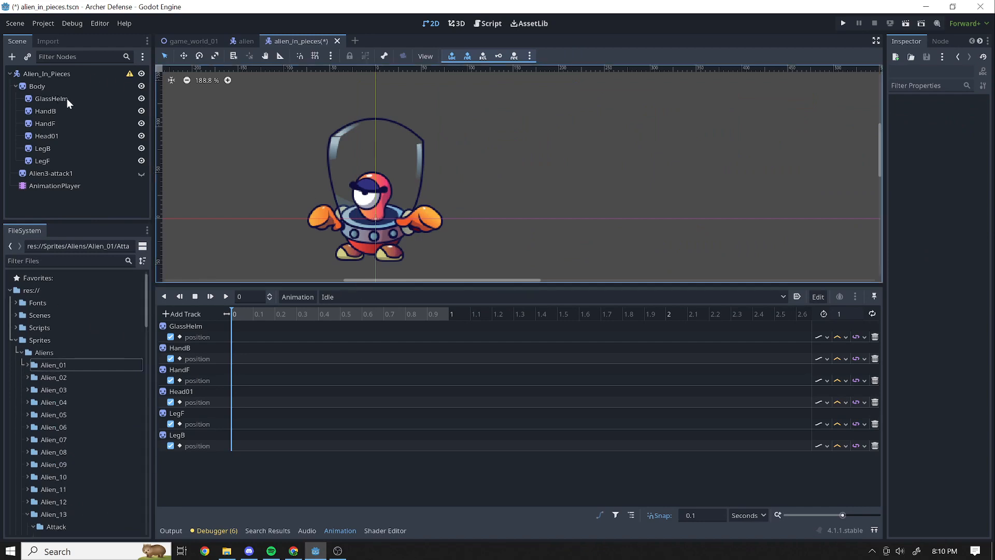
# Show the hidden Alien3-attack1 sprite beside the alien built from pieces
pyautogui.click(52, 98)
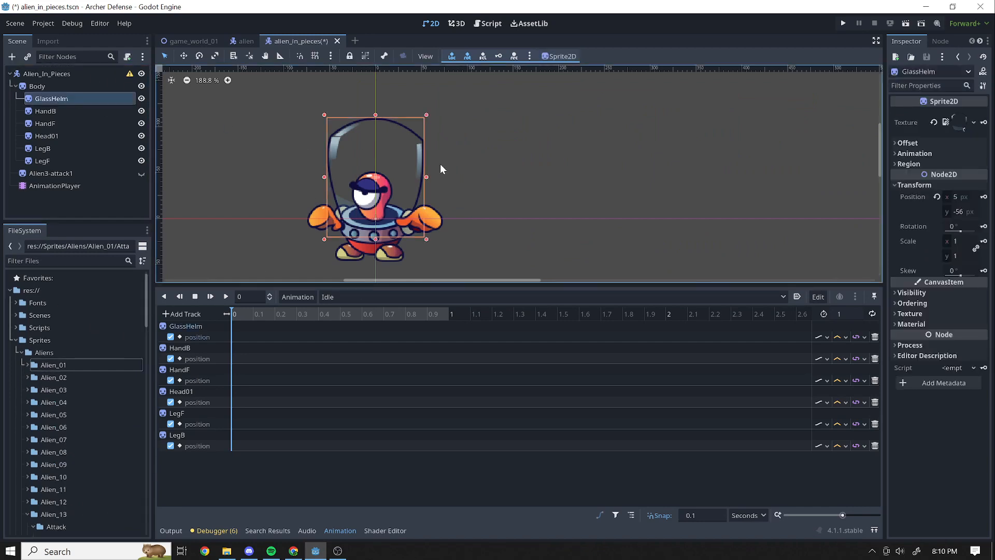
pyautogui.click(141, 173)
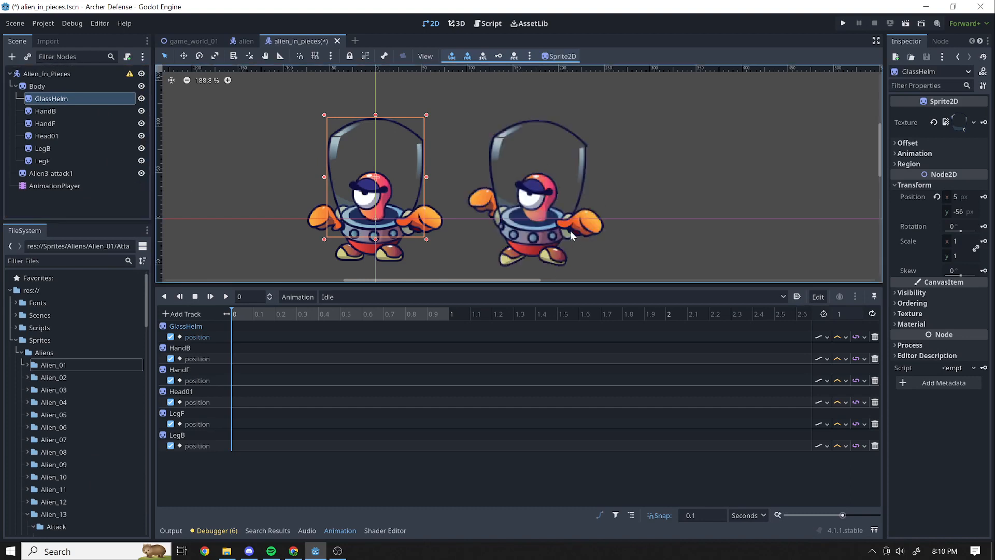
# Pull the LegF, LegB and Head01 pieces away from the alien one at a time, undoing each move
pyautogui.click(47, 161)
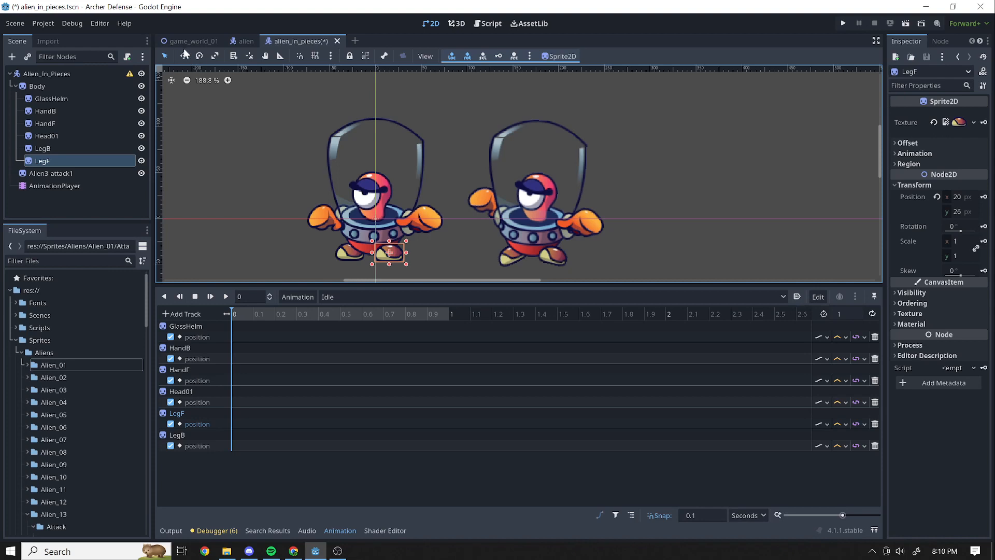
pyautogui.moveTo(389, 253); pyautogui.dragTo(716, 214)
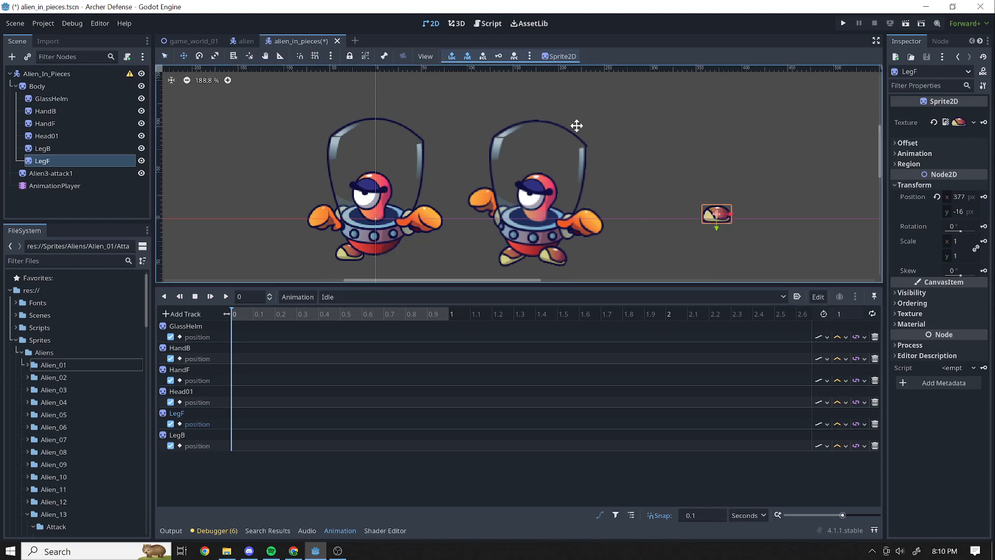
pyautogui.hotkey('ctrl', 'z')
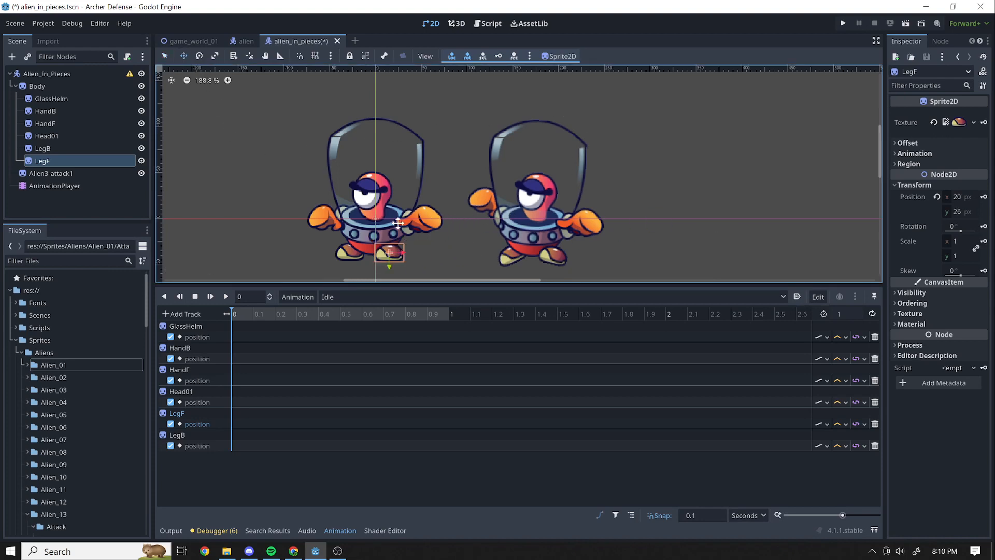
pyautogui.click(41, 148)
pyautogui.moveTo(298, 176); pyautogui.dragTo(668, 131)
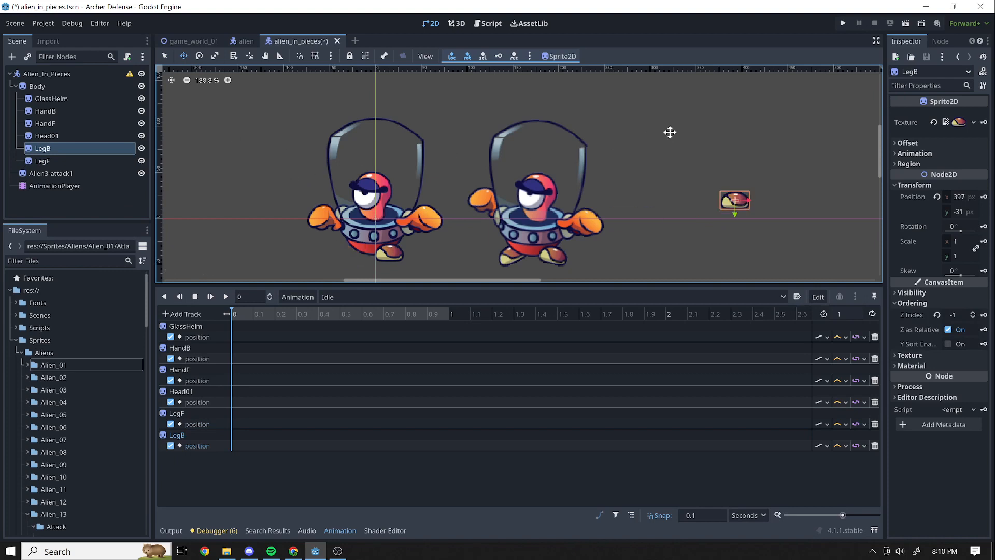
pyautogui.hotkey('ctrl', 'z')
pyautogui.click(51, 137)
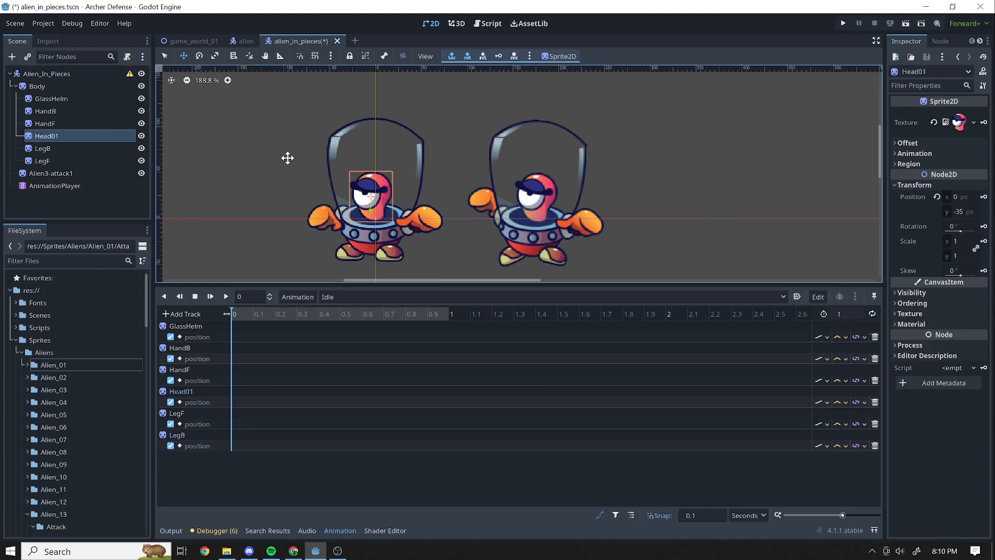
pyautogui.moveTo(346, 173); pyautogui.dragTo(730, 139)
pyautogui.hotkey('ctrl', 'z')
# Preview the alien's Attack and Walk animations and stop the playback
pyautogui.click(356, 297)
pyautogui.click(355, 310)
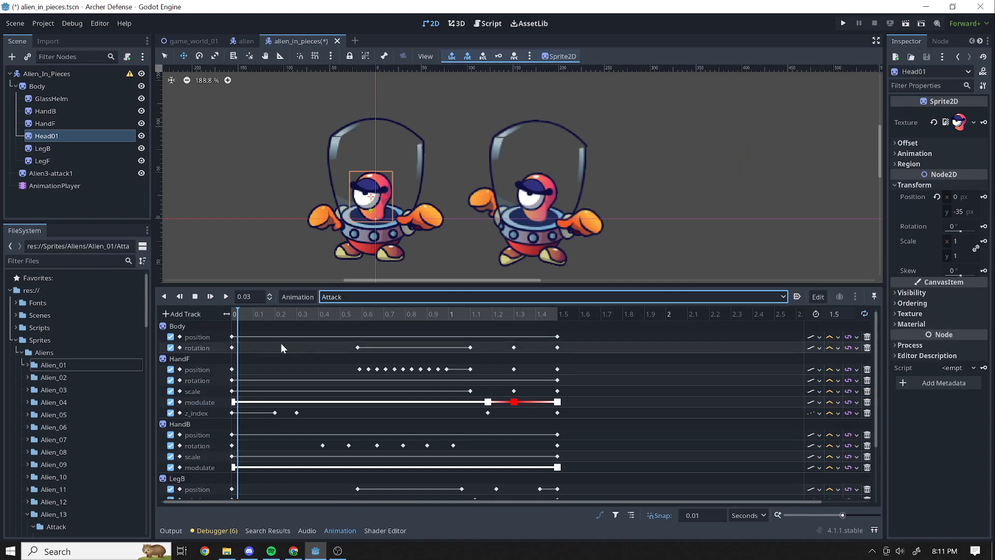
pyautogui.click(227, 296)
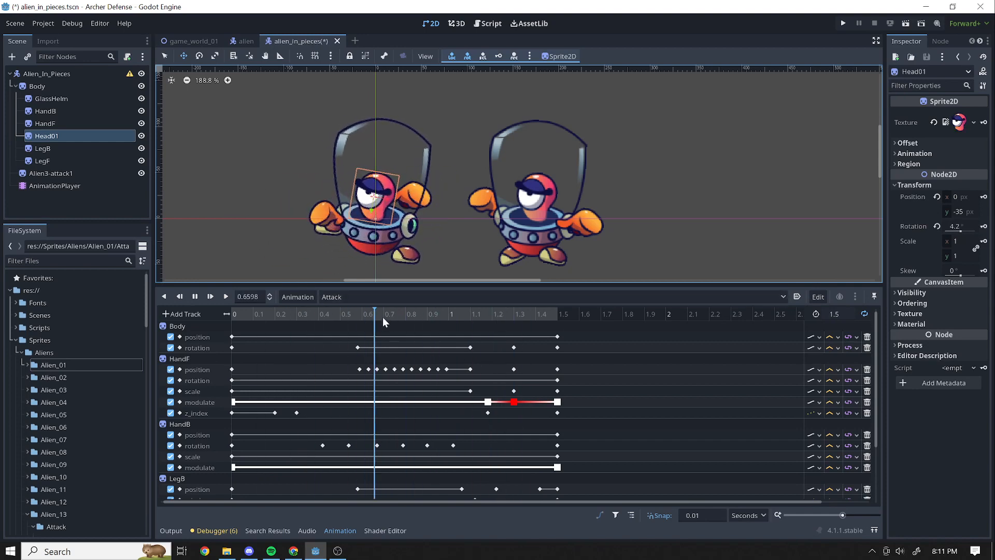
pyautogui.click(357, 299)
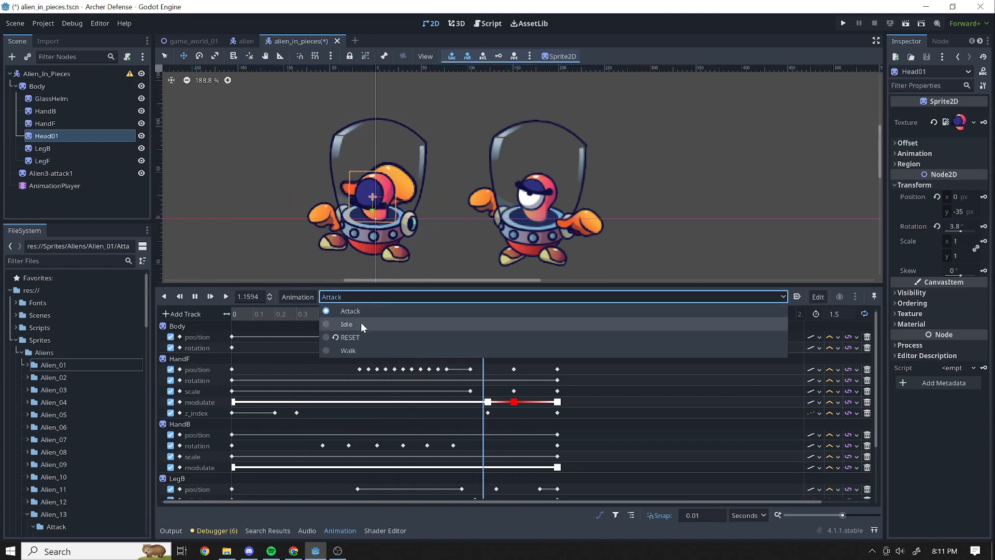
pyautogui.click(361, 348)
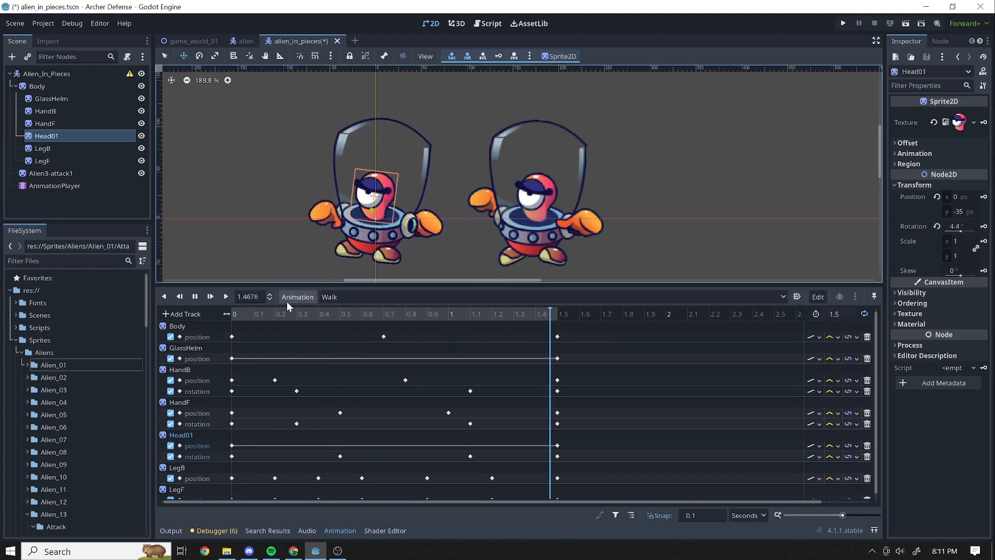
pyautogui.click(195, 297)
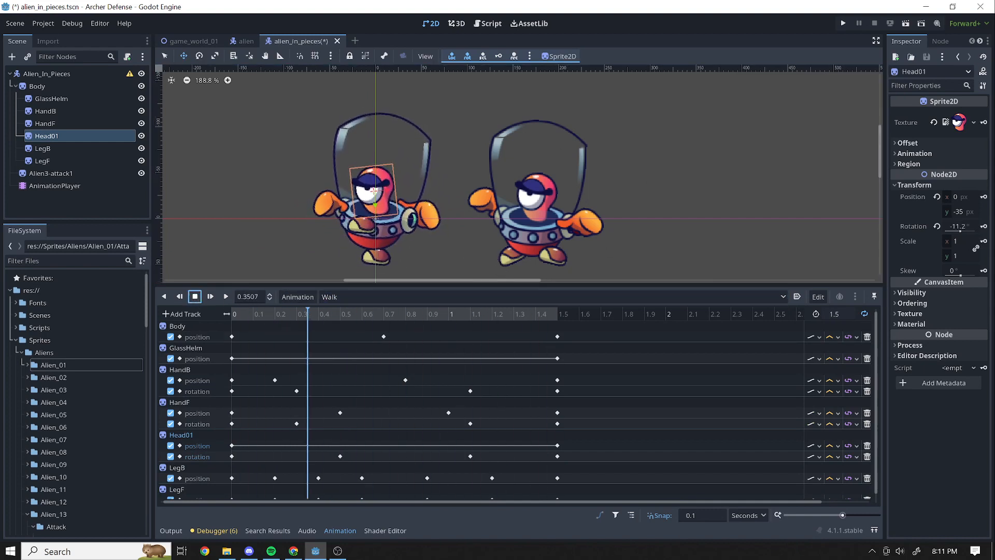
# Load the Idle animation and hide the Alien3-attack1 reference sprite
pyautogui.click(359, 296)
pyautogui.click(356, 318)
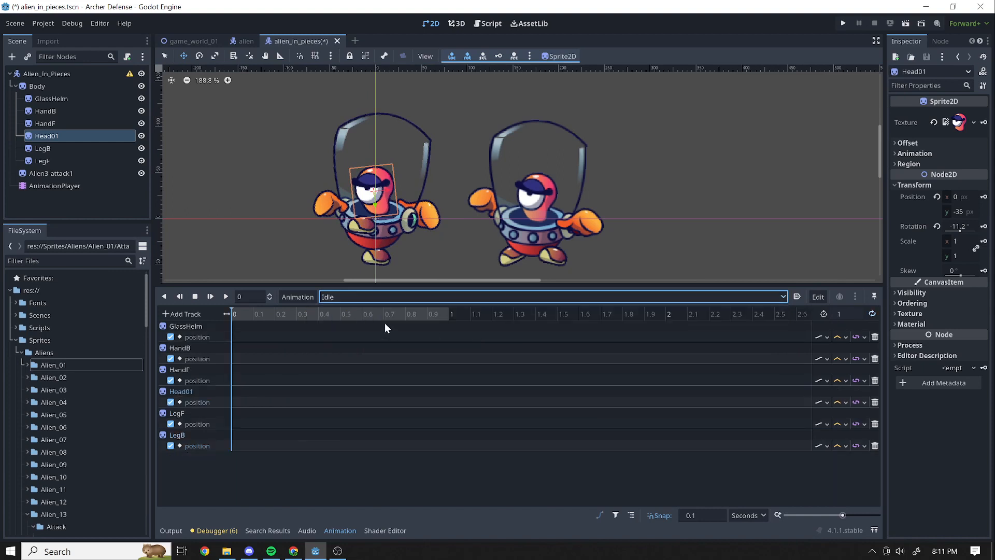
pyautogui.click(45, 173)
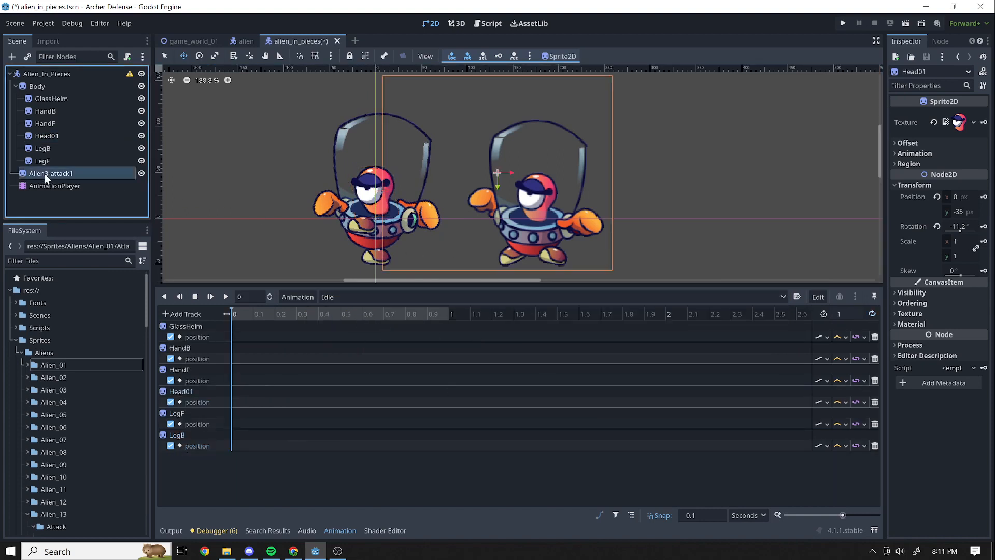
pyautogui.click(143, 173)
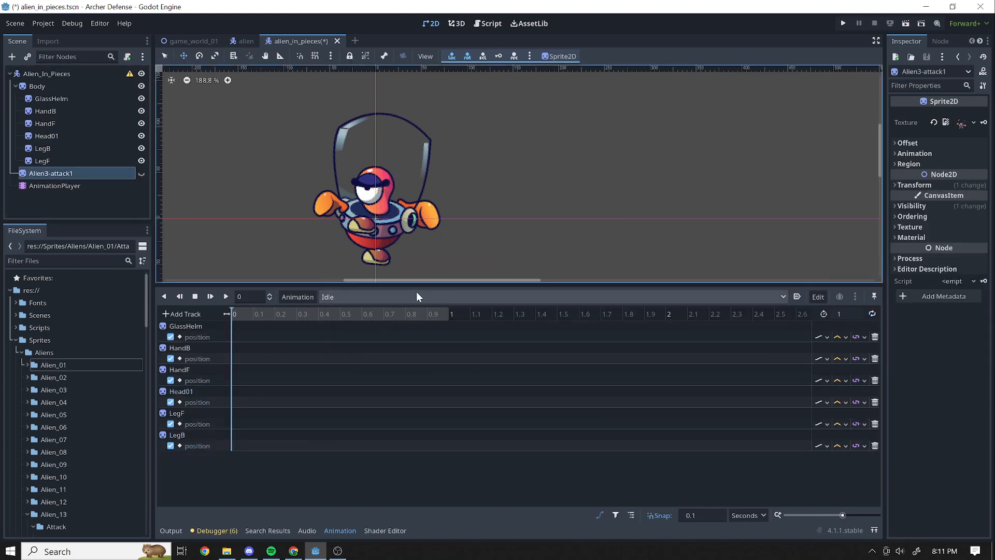
# Restore the alien's neutral pose by loading the Attack animation briefly and returning to Idle
pyautogui.click(366, 297)
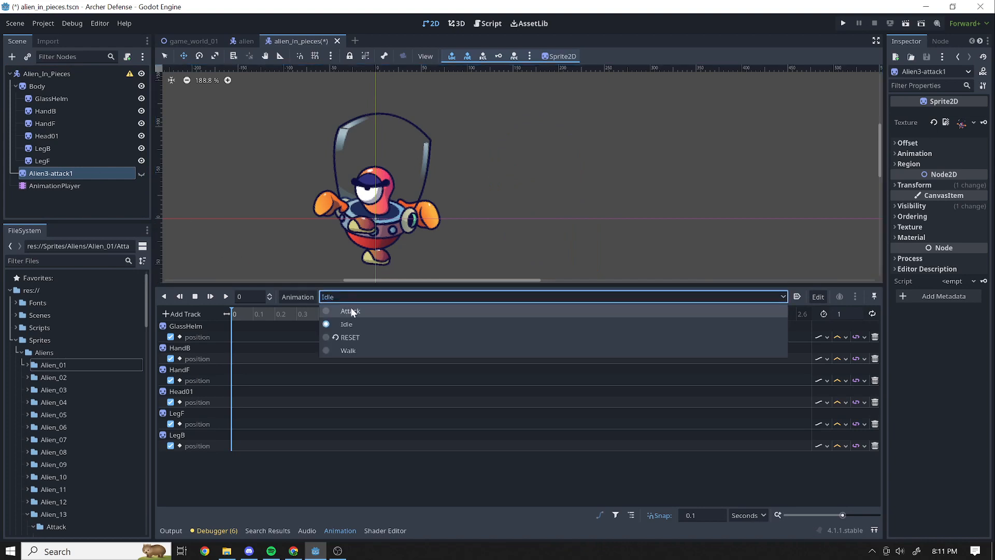
pyautogui.click(350, 309)
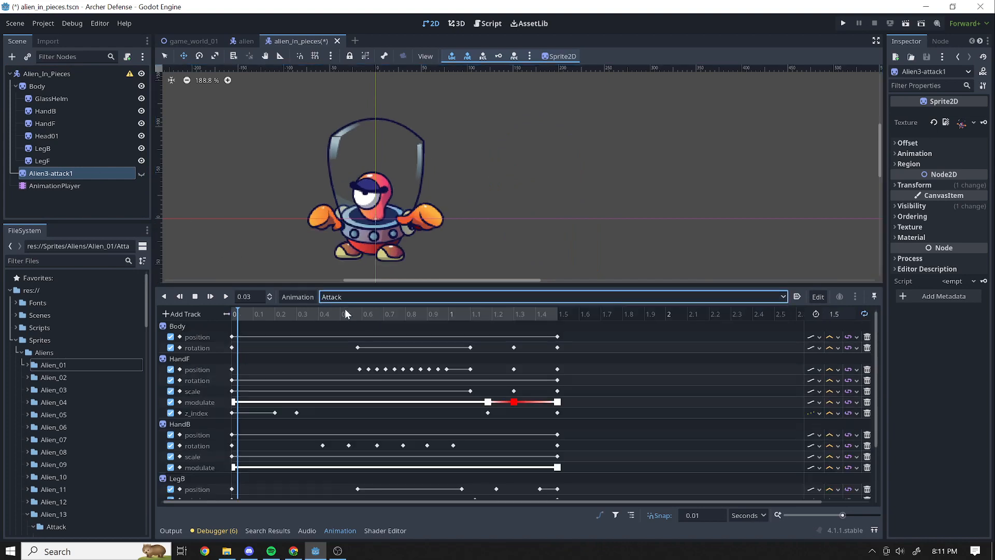
pyautogui.click(450, 297)
pyautogui.click(369, 328)
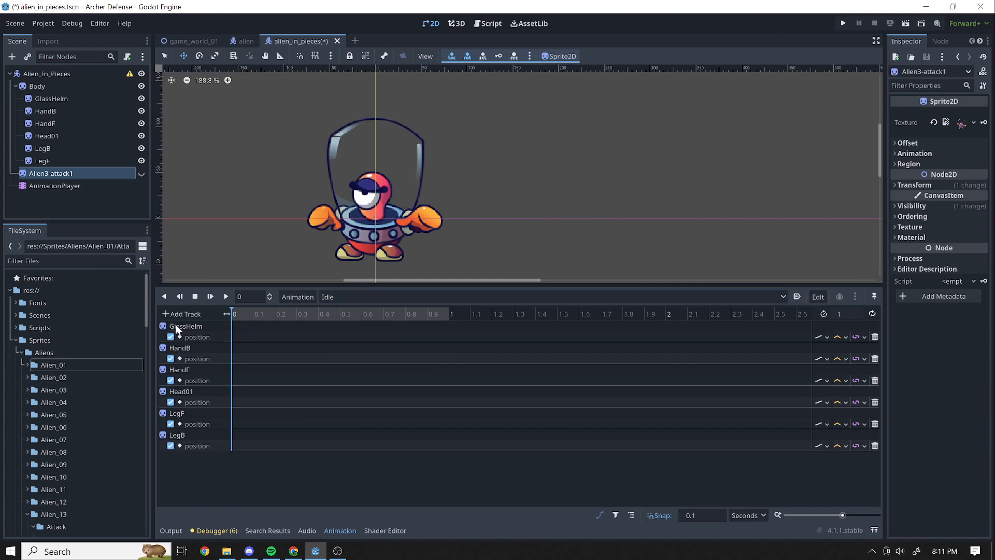
# Remove the position tracks of LegB, LegF, Head01, HandF, HandB and GlassHelm from the Idle animation
pyautogui.click(244, 445)
pyautogui.click(875, 445)
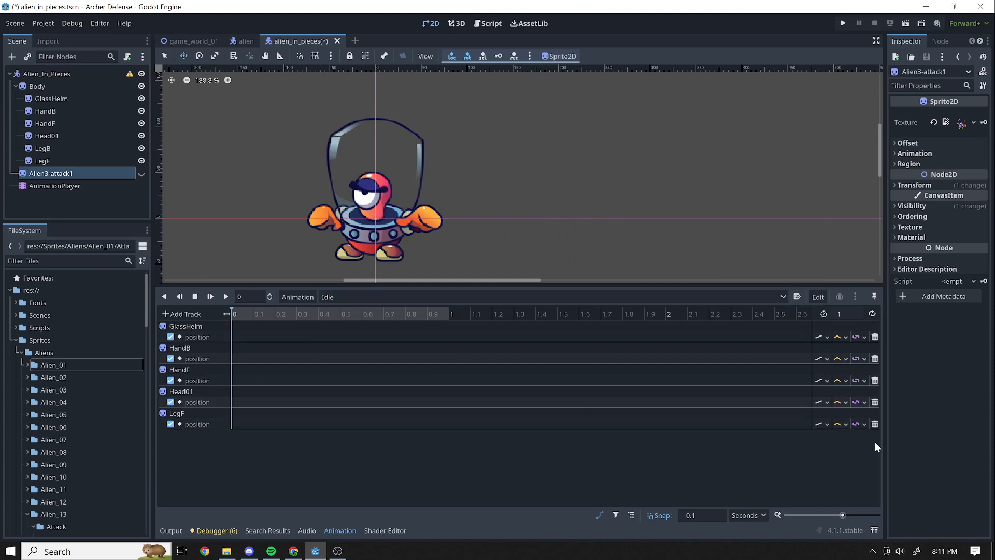
pyautogui.click(874, 402)
pyautogui.click(874, 402)
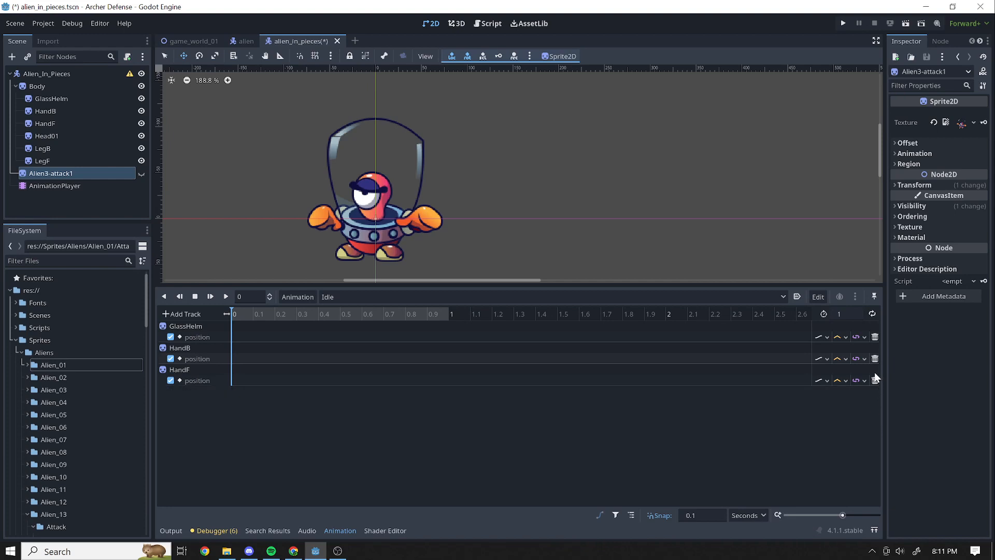
pyautogui.click(875, 380)
pyautogui.click(874, 358)
pyautogui.click(875, 337)
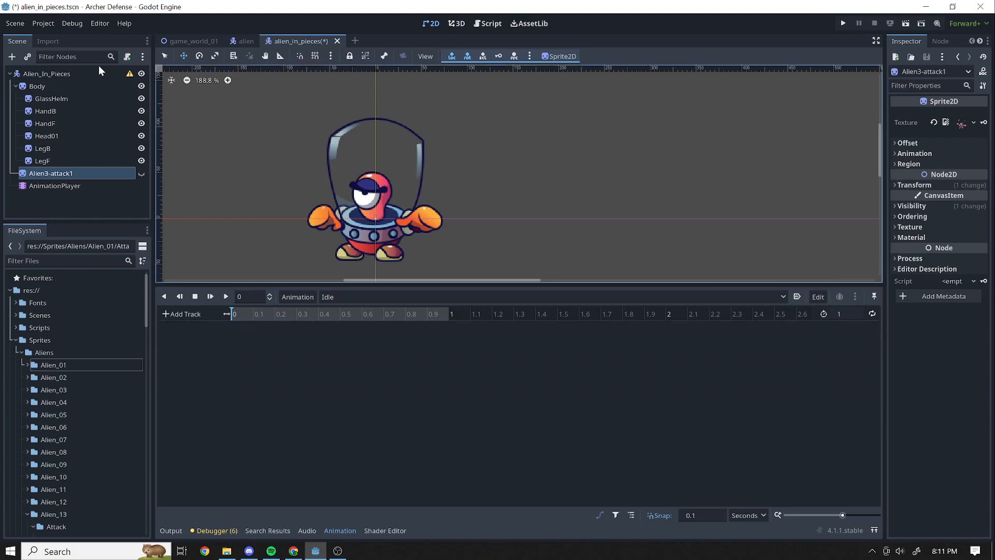
# Try moving the Body sprite together with its child pieces, and undo the move
pyautogui.click(86, 76)
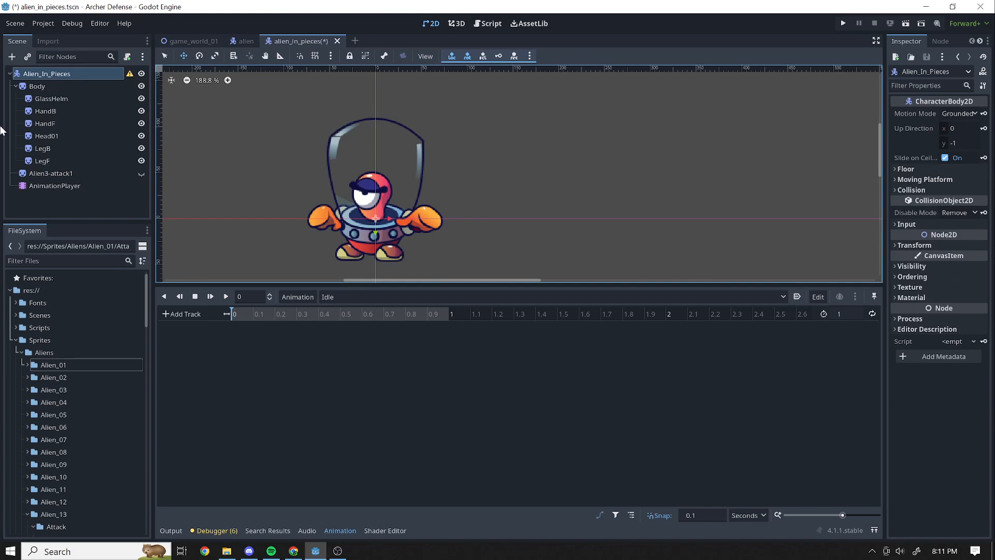
pyautogui.click(34, 86)
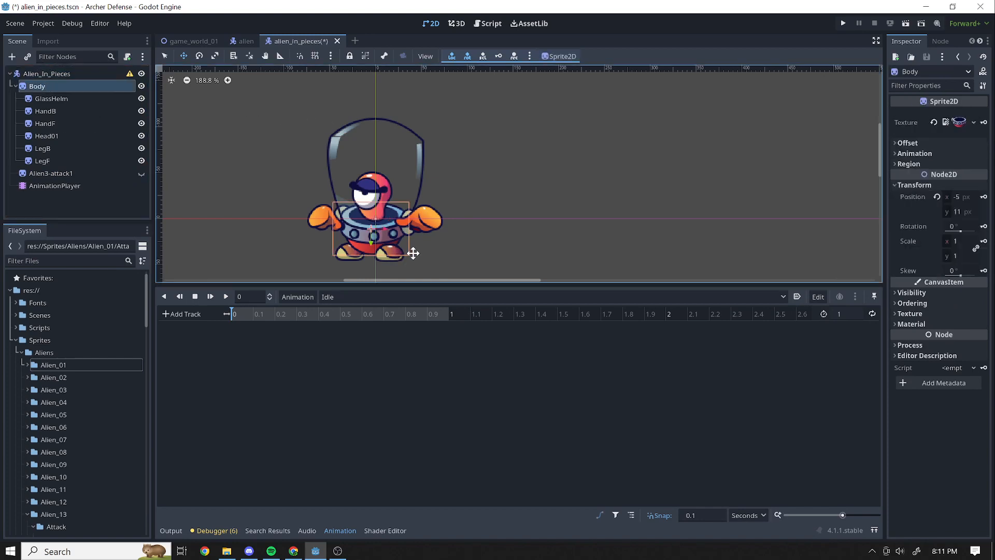
pyautogui.moveTo(411, 251); pyautogui.dragTo(456, 231)
pyautogui.hotkey('ctrl', 'z')
# Examine the separate alien sprite files in the Alien_Pieces/Pieces/Alien01 folder, starting with Body.png
pyautogui.scroll(-12, 57, 409)
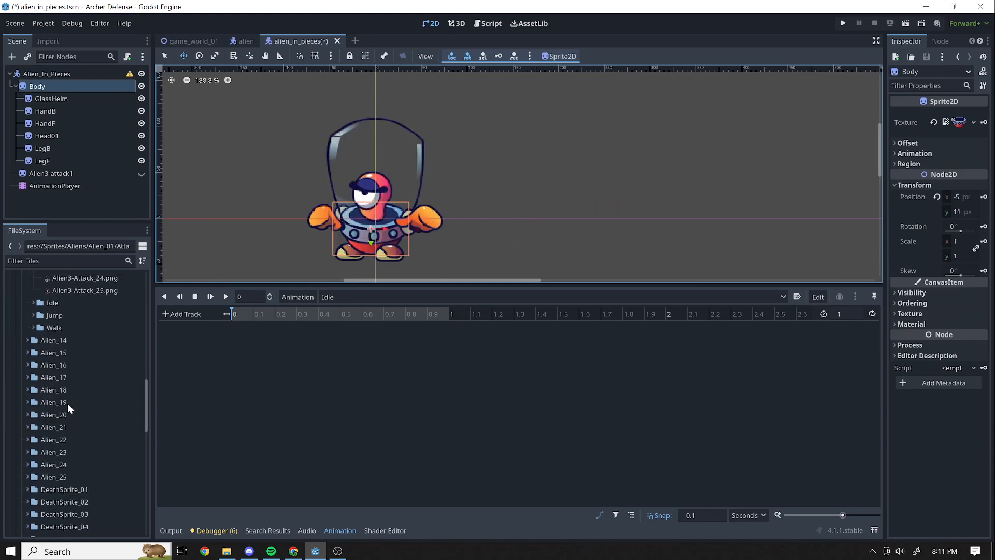
pyautogui.scroll(12, 78, 331)
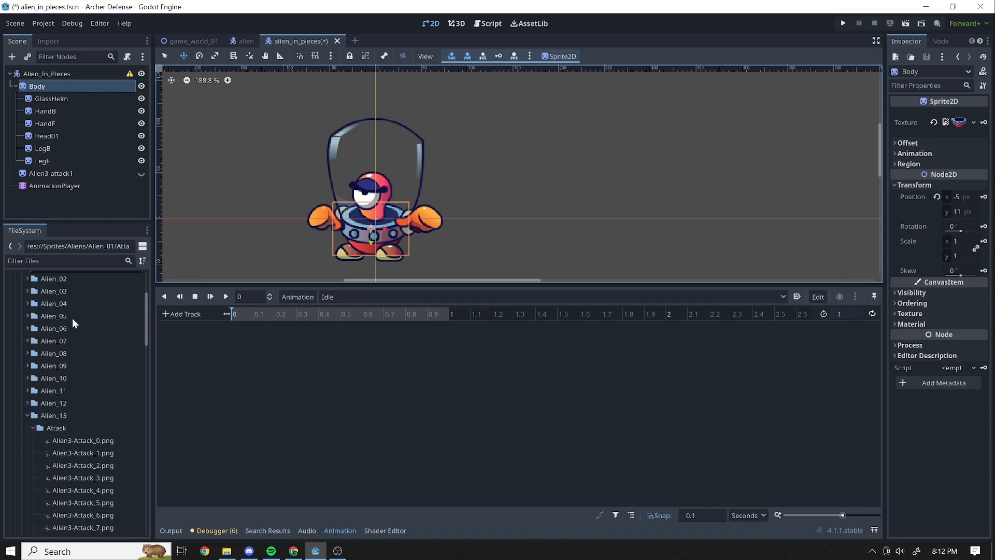
pyautogui.click(23, 415)
pyautogui.scroll(3, 62, 329)
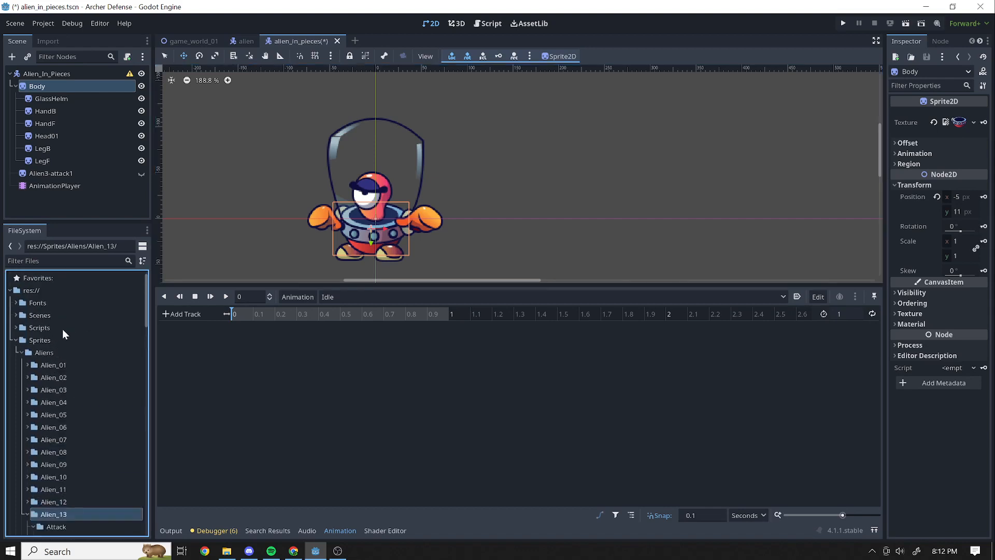
pyautogui.click(24, 356)
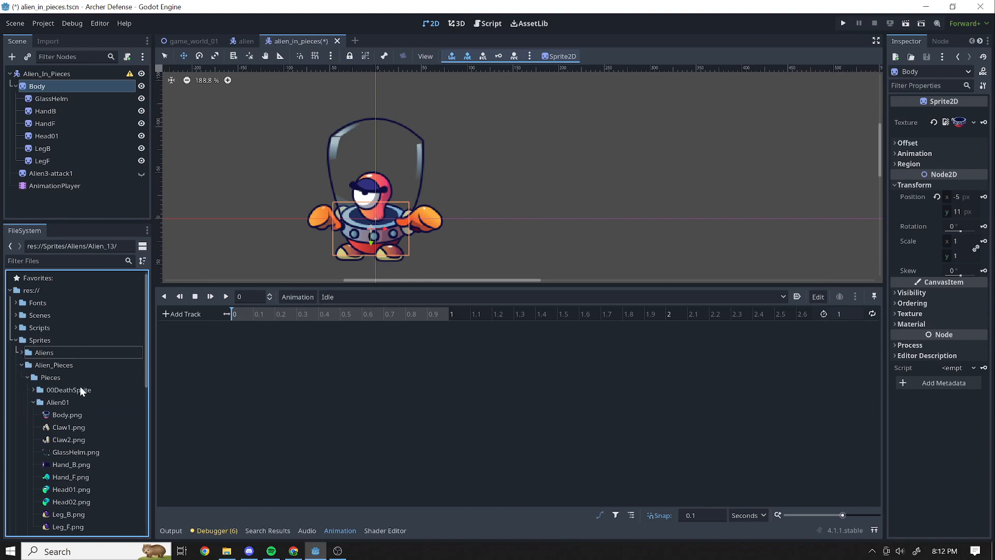
pyautogui.scroll(-3, 78, 378)
pyautogui.moveTo(72, 349); pyautogui.dragTo(297, 294)
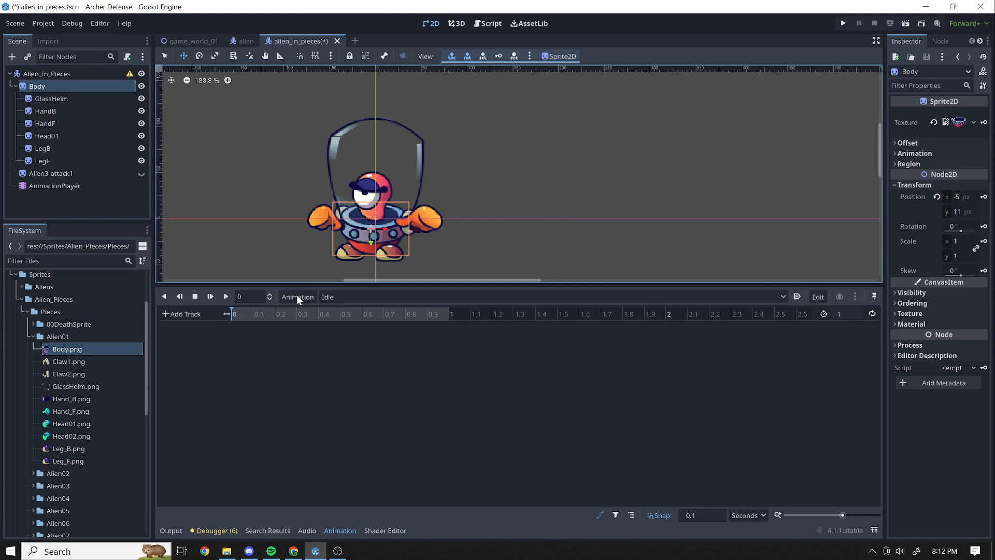
# Try moving the GlassHelm sprite alone and the Body with its child pieces, undoing each move
pyautogui.click(74, 100)
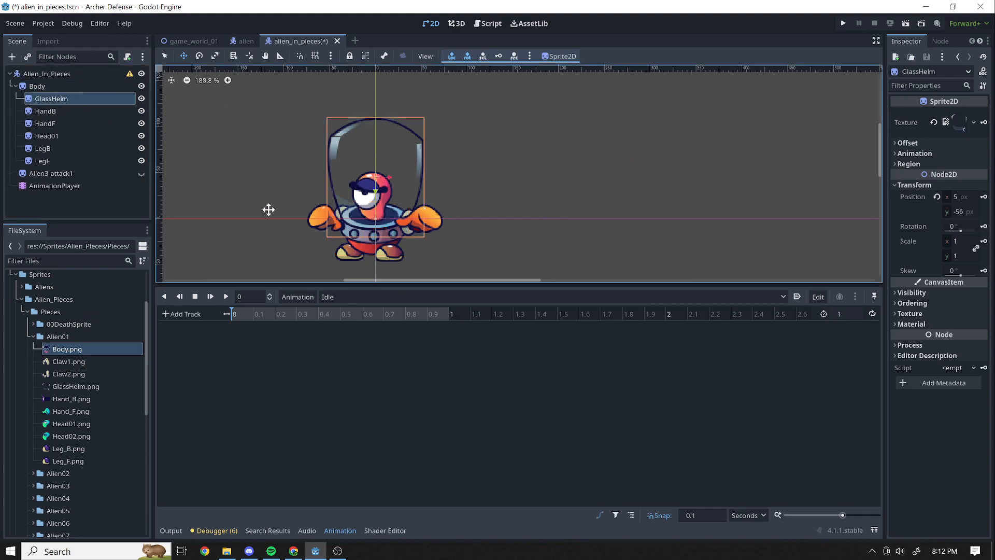
pyautogui.moveTo(492, 159); pyautogui.dragTo(727, 156)
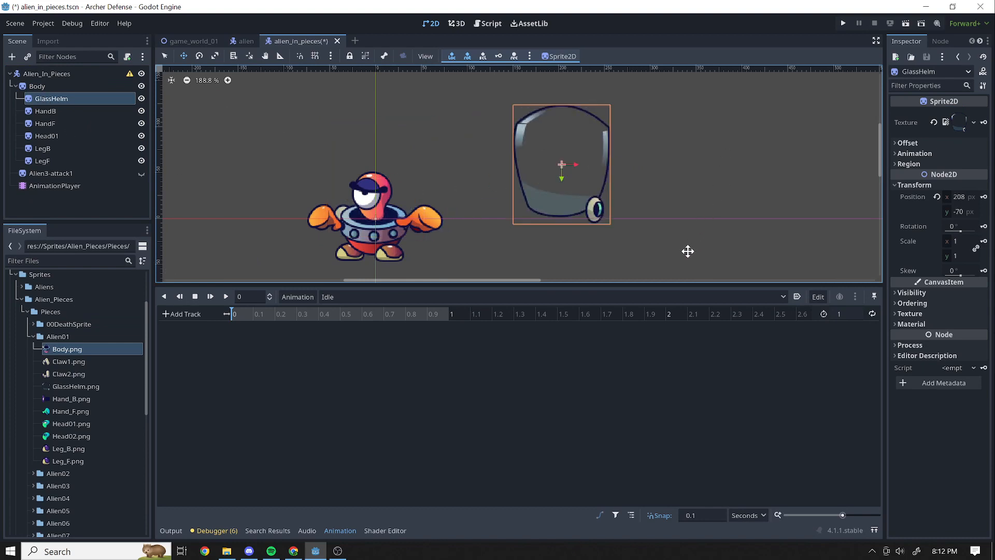
pyautogui.hotkey('ctrl', 'z')
pyautogui.click(42, 87)
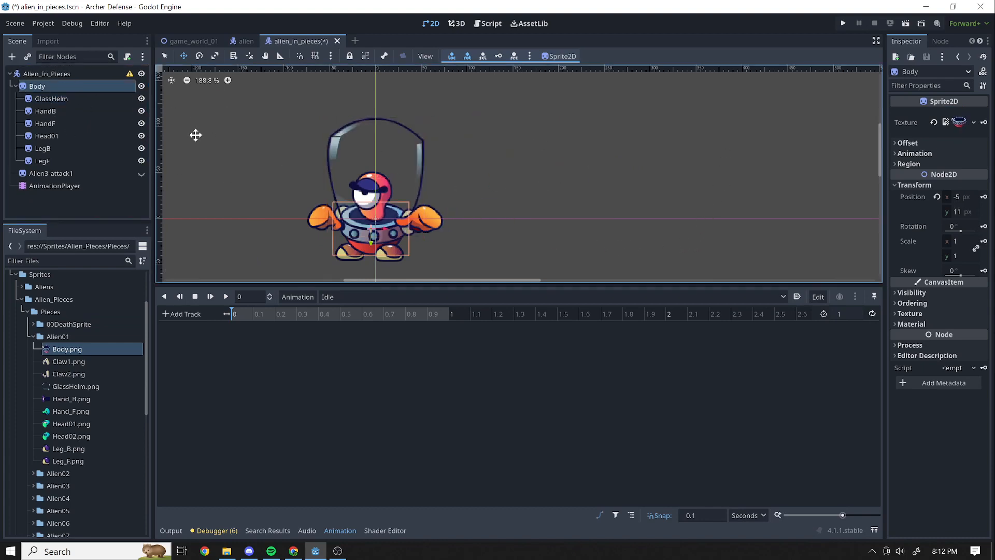
pyautogui.moveTo(344, 147); pyautogui.dragTo(532, 148)
pyautogui.hotkey('ctrl', 'z')
# Show the Alien3-attack1 reference sprite to compare it with the assembled alien, and hide it again
pyautogui.click(144, 175)
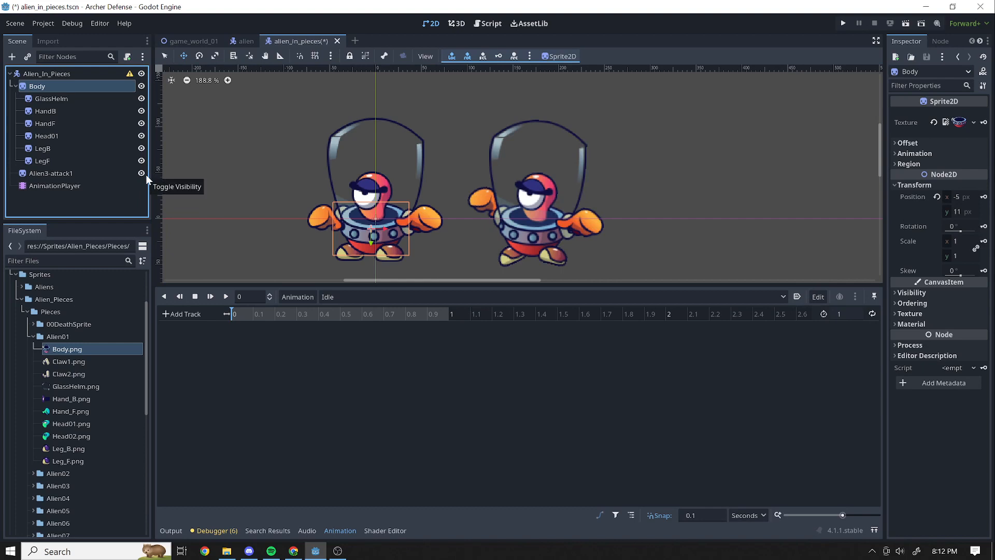
pyautogui.click(144, 174)
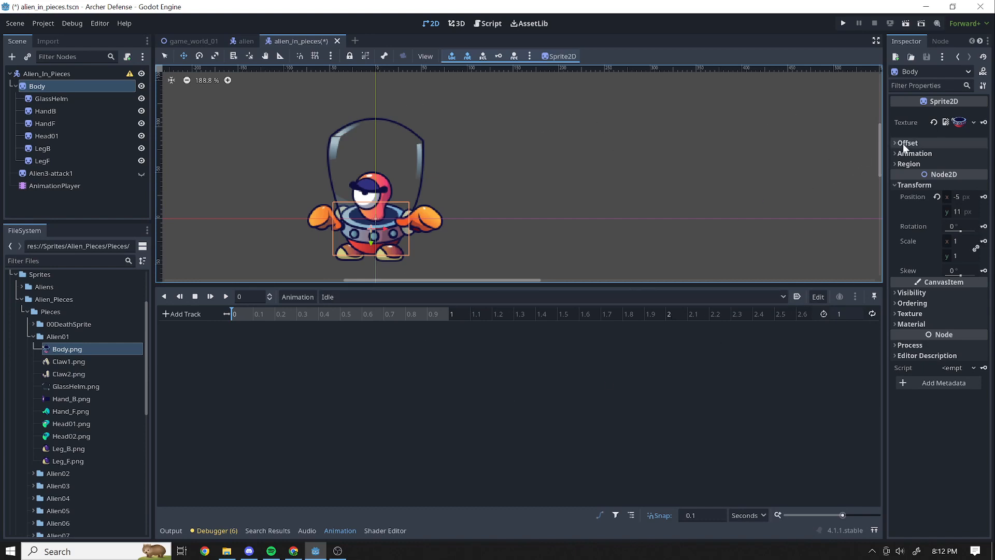
# Create position tracks with keys at 0 s for Body and GlassHelm in the Idle animation
pyautogui.scroll(-2, 882, 140)
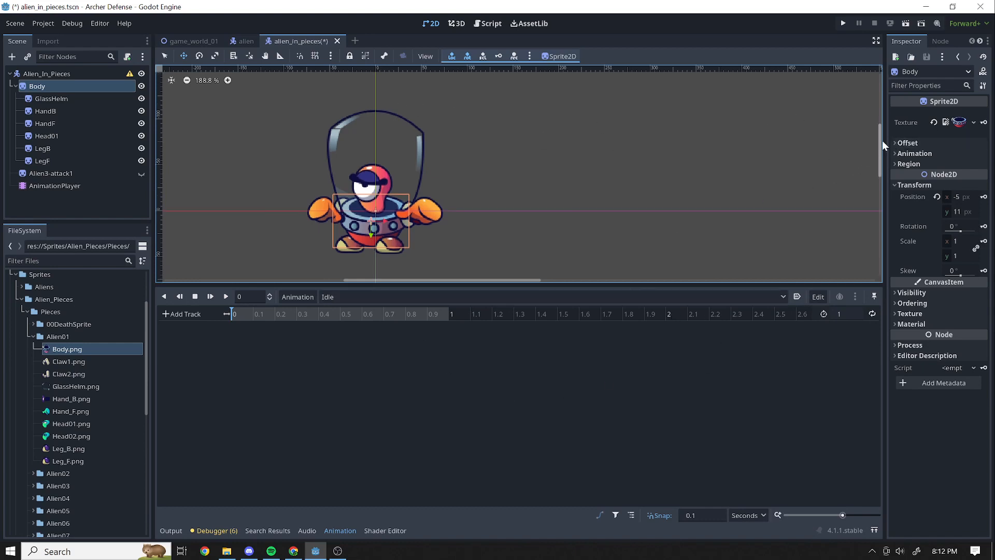
pyautogui.click(32, 95)
pyautogui.click(36, 89)
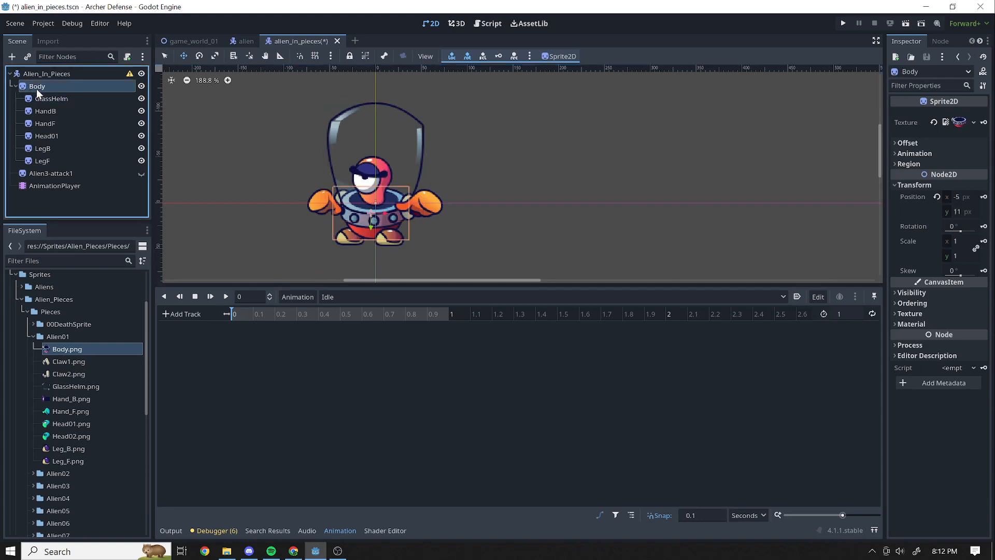
pyautogui.click(983, 196)
pyautogui.click(463, 297)
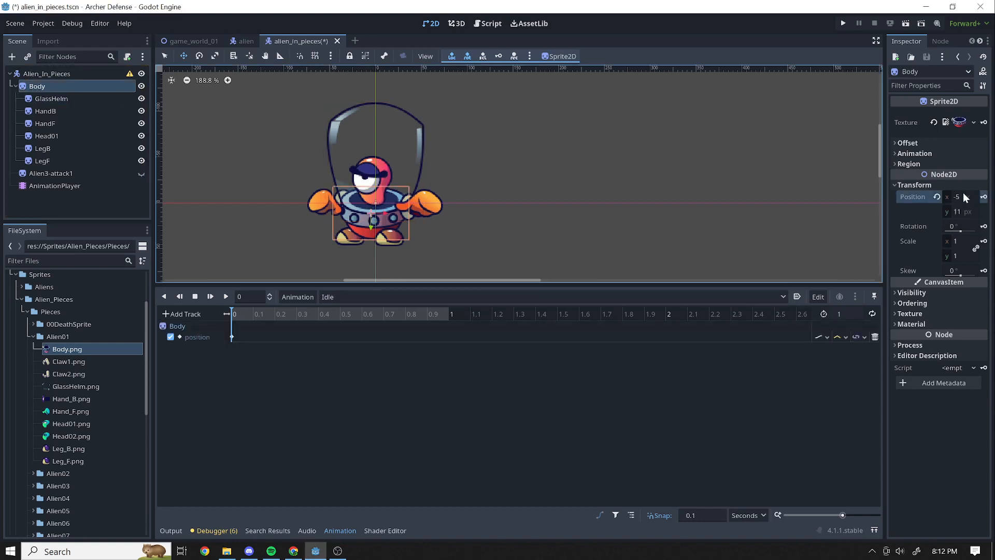
pyautogui.click(24, 99)
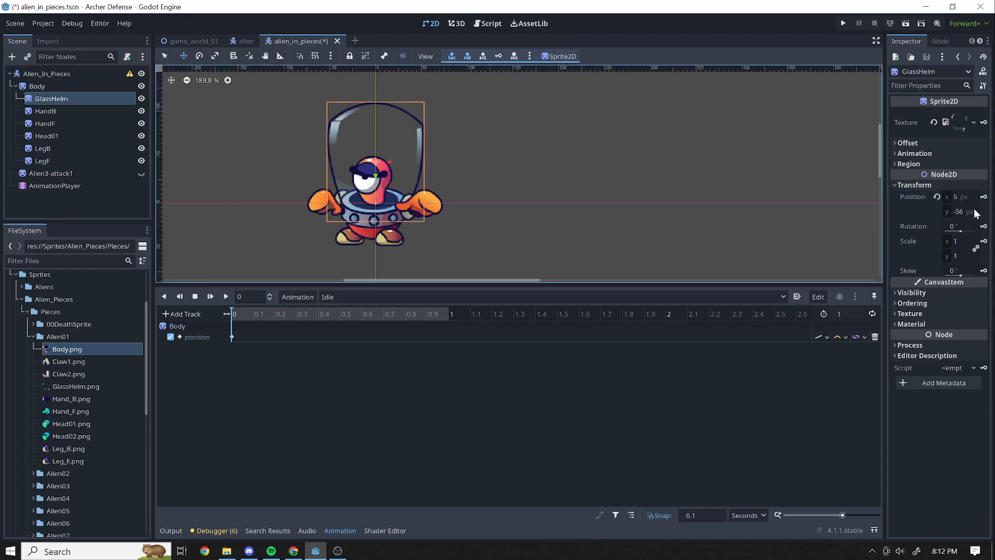
pyautogui.click(983, 196)
pyautogui.click(463, 297)
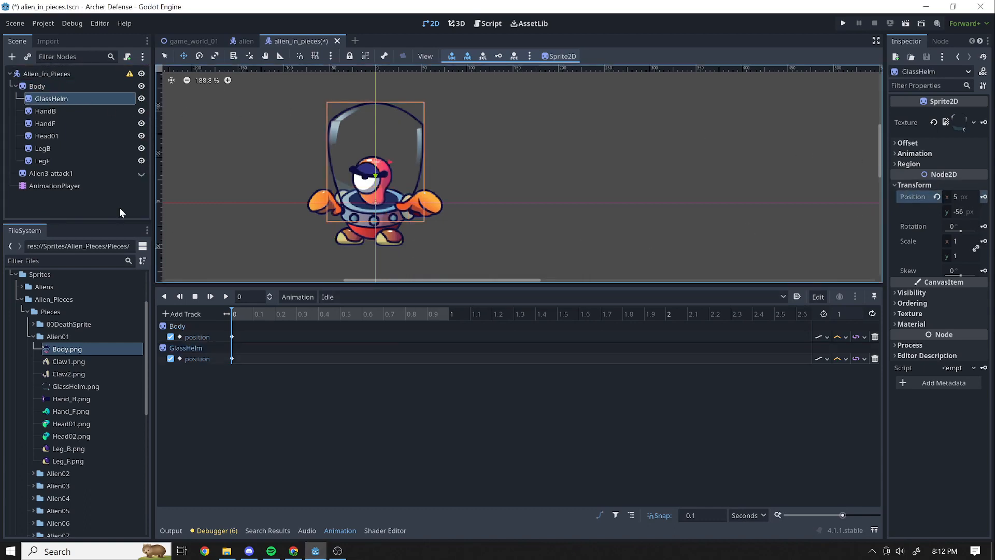
# Create position tracks with keys at 0 s for HandB and HandF in the Idle animation
pyautogui.click(41, 111)
pyautogui.click(978, 197)
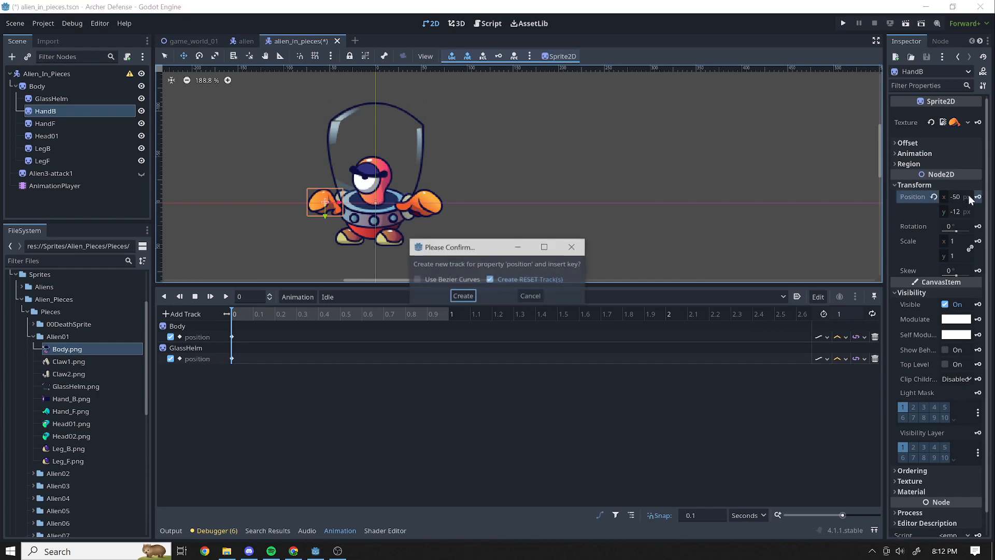
pyautogui.click(459, 297)
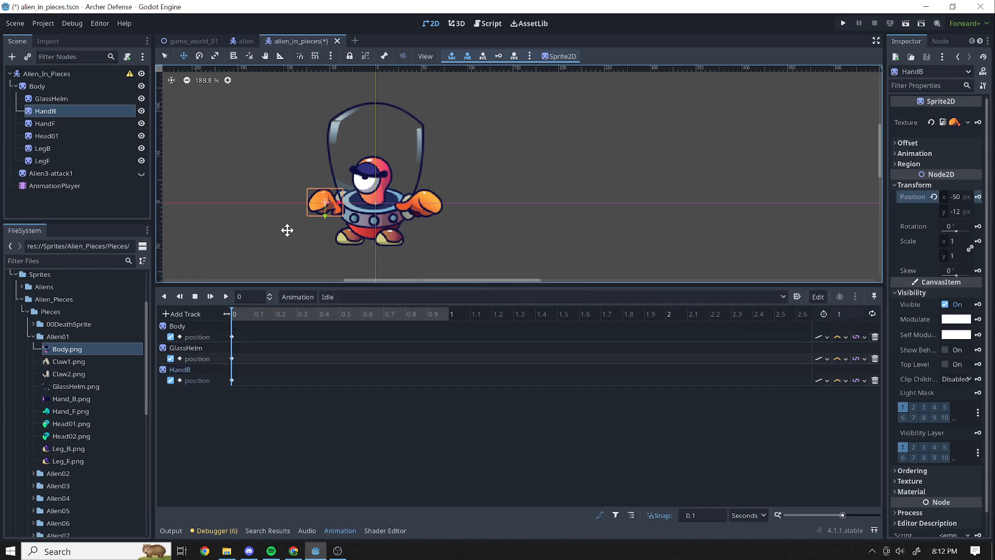
pyautogui.click(45, 123)
pyautogui.click(978, 196)
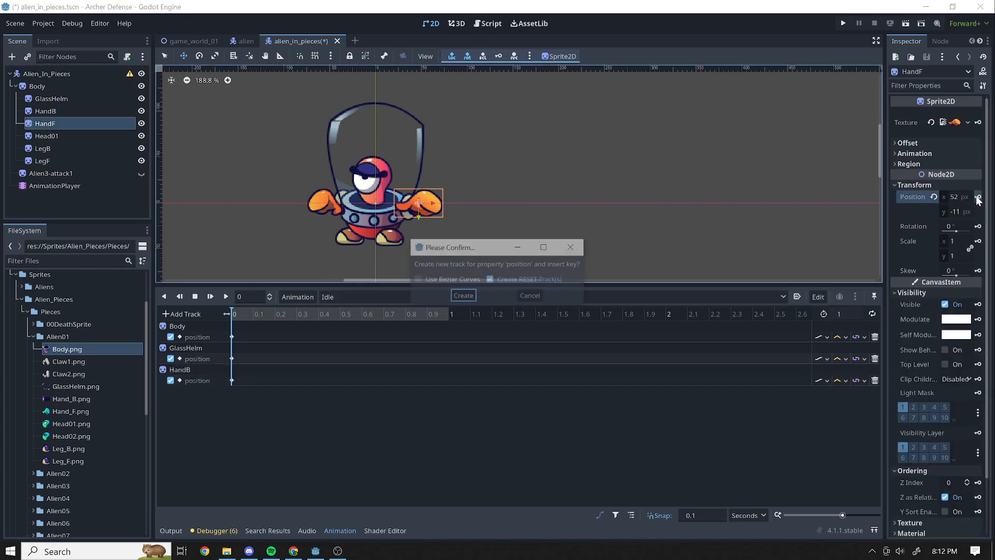
pyautogui.click(458, 297)
# Create position tracks with keys at 0 s for Head01, LegB and LegF in the Idle animation
pyautogui.click(57, 136)
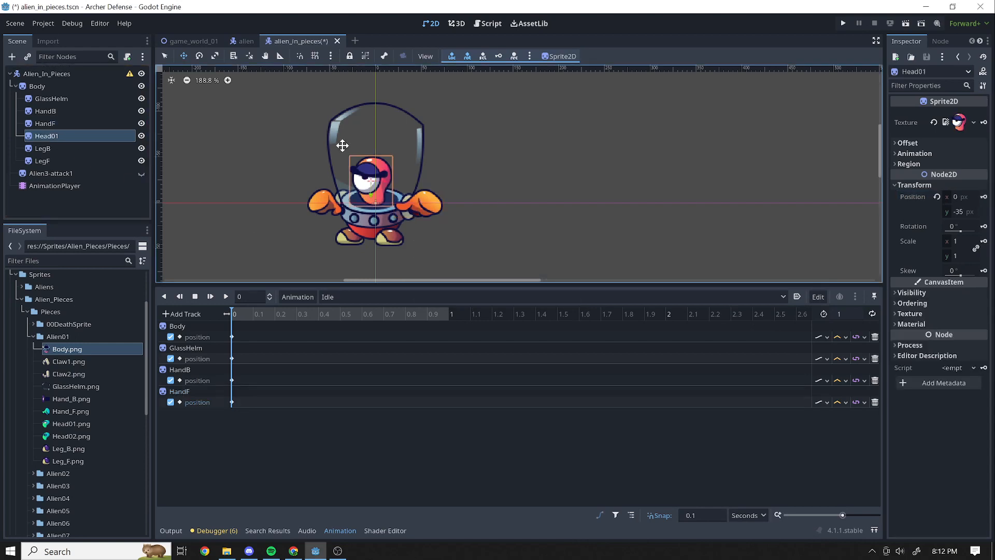
pyautogui.click(983, 198)
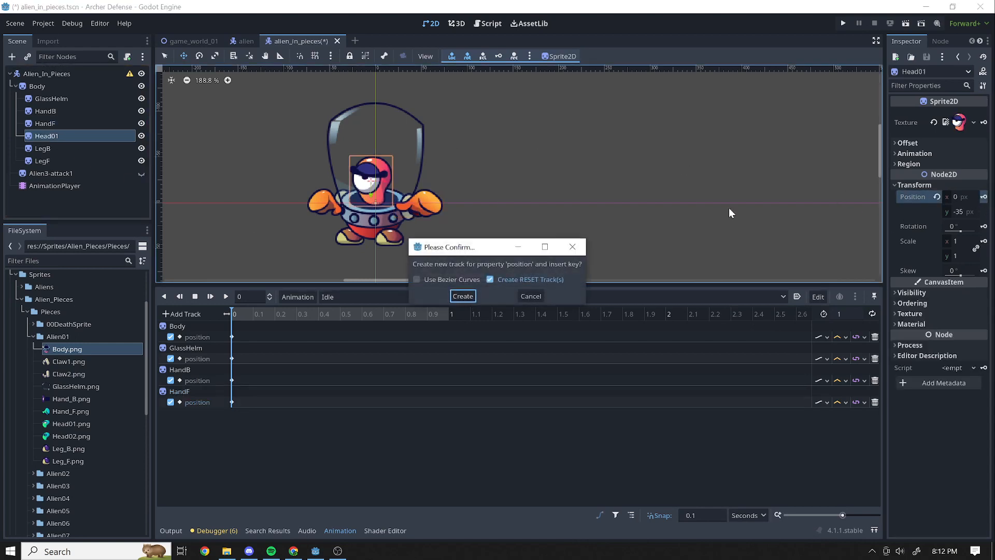
pyautogui.click(458, 296)
pyautogui.click(51, 148)
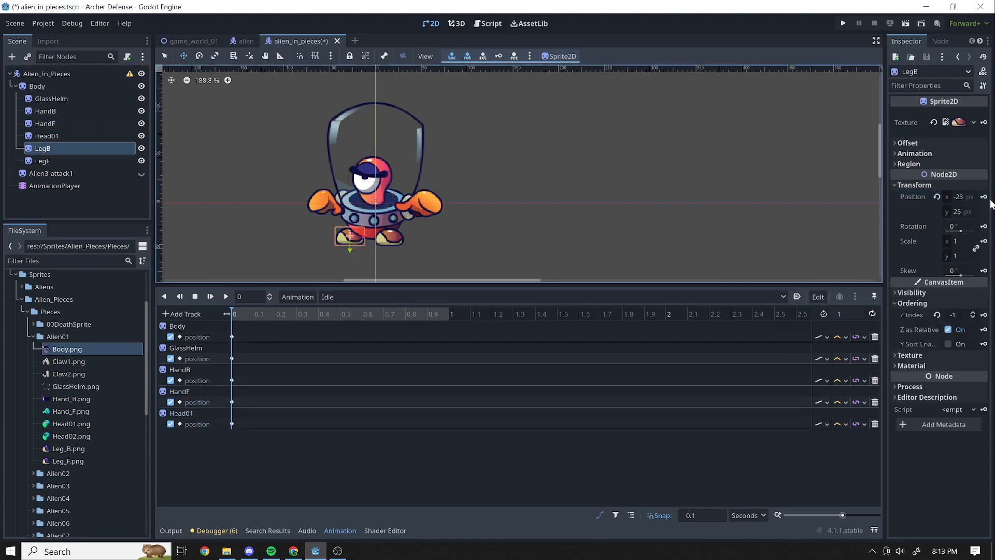
pyautogui.click(983, 198)
pyautogui.click(459, 296)
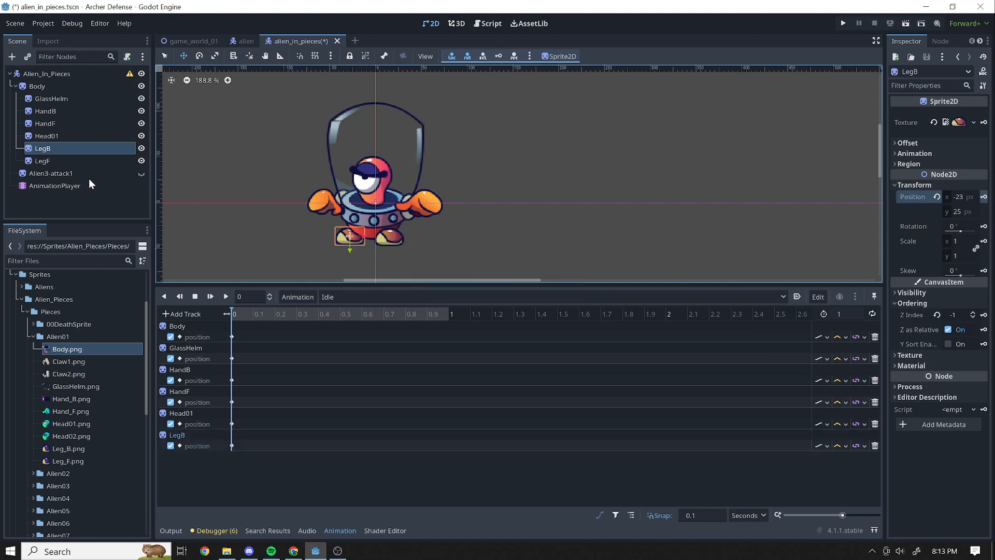
pyautogui.click(52, 160)
pyautogui.click(983, 197)
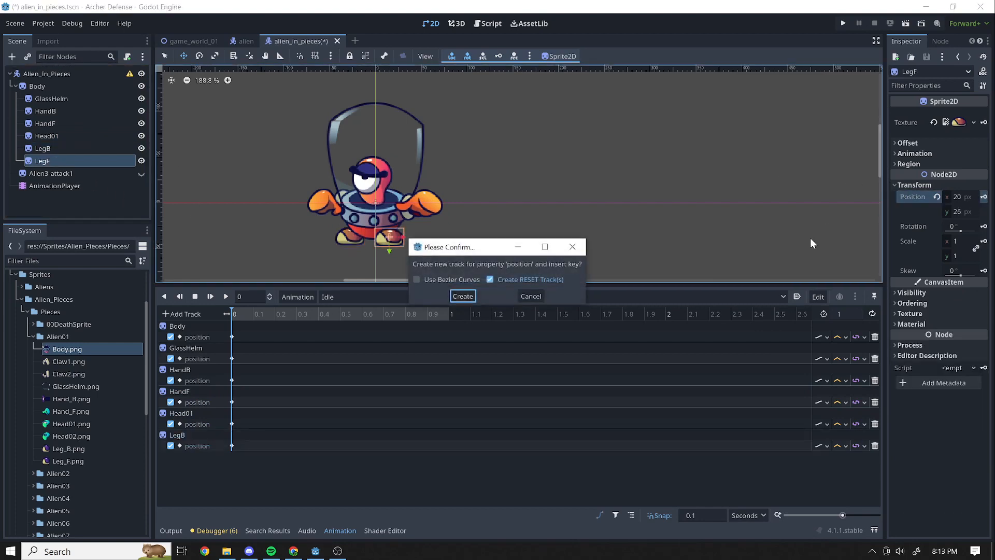
pyautogui.click(462, 296)
# Duplicate the 0 s position keys of all seven tracks at 1 s in the Idle animation
pyautogui.moveTo(236, 313); pyautogui.dragTo(428, 313)
pyautogui.moveTo(318, 311); pyautogui.dragTo(563, 310)
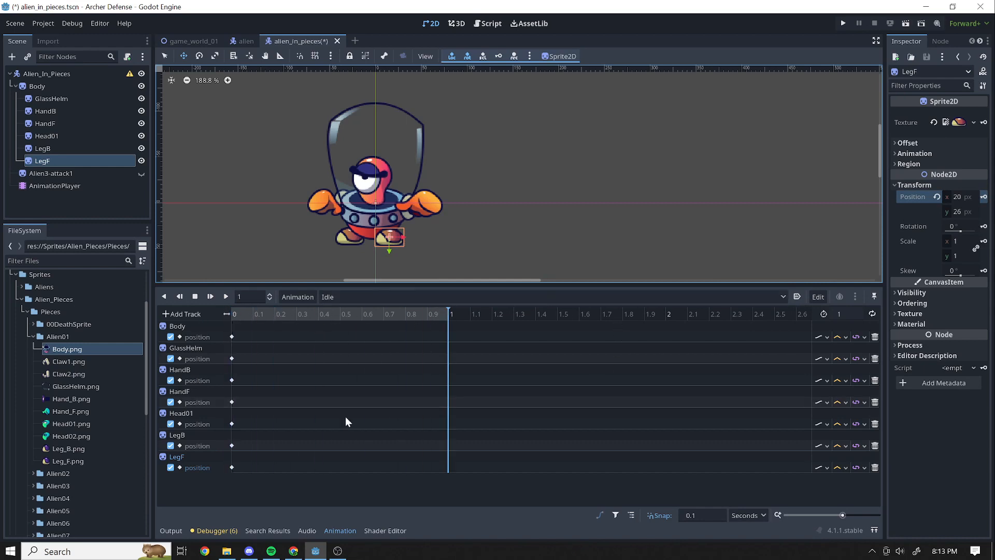
pyautogui.moveTo(284, 496); pyautogui.dragTo(368, 411)
pyautogui.moveTo(404, 313); pyautogui.dragTo(193, 326)
pyautogui.moveTo(248, 312); pyautogui.dragTo(448, 313)
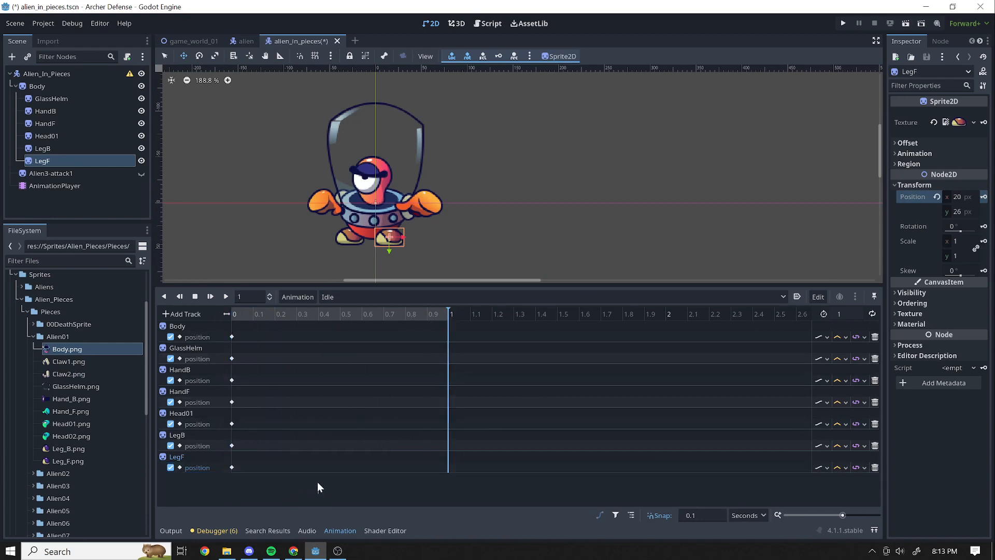
pyautogui.moveTo(317, 492); pyautogui.dragTo(207, 326)
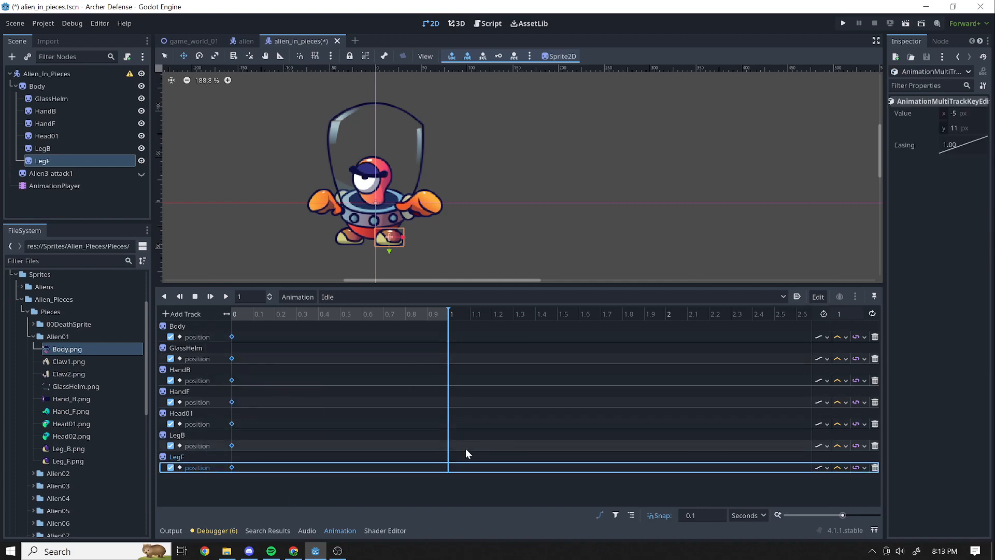
pyautogui.moveTo(282, 498); pyautogui.dragTo(223, 320)
pyautogui.rightClick(439, 356)
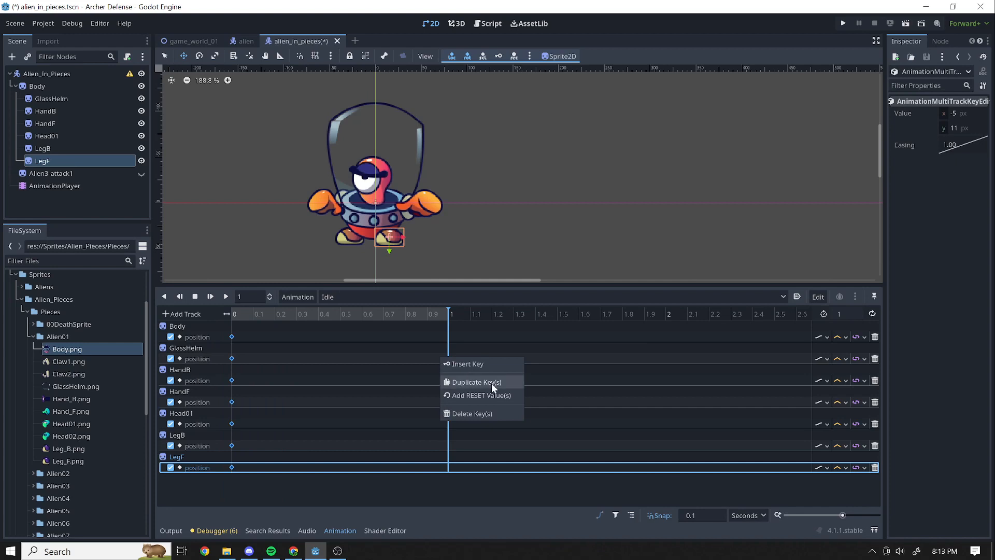
pyautogui.click(492, 382)
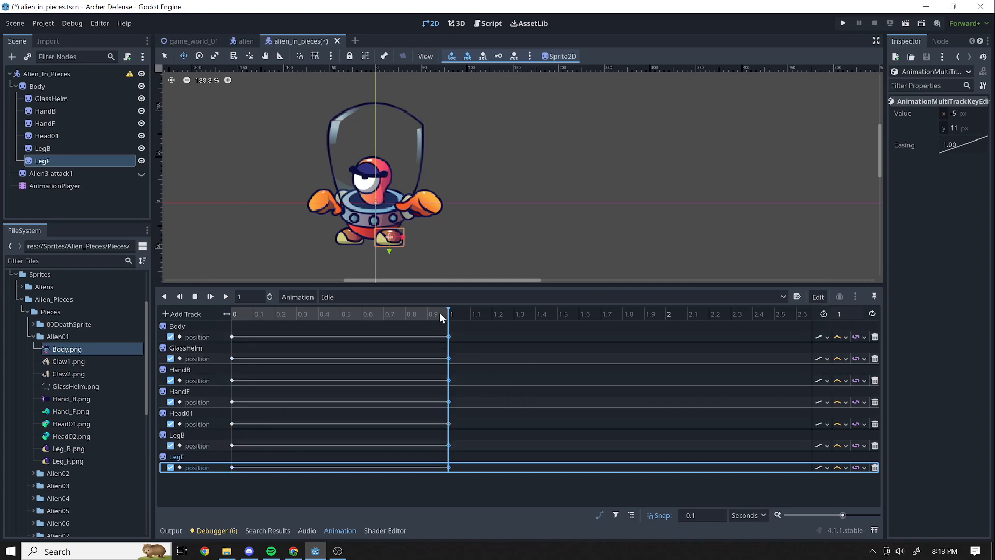
# Select the Body sprite and scrub the Idle animation between 0 s and 1 s to compare its start and end poses
pyautogui.moveTo(439, 313); pyautogui.dragTo(730, 347)
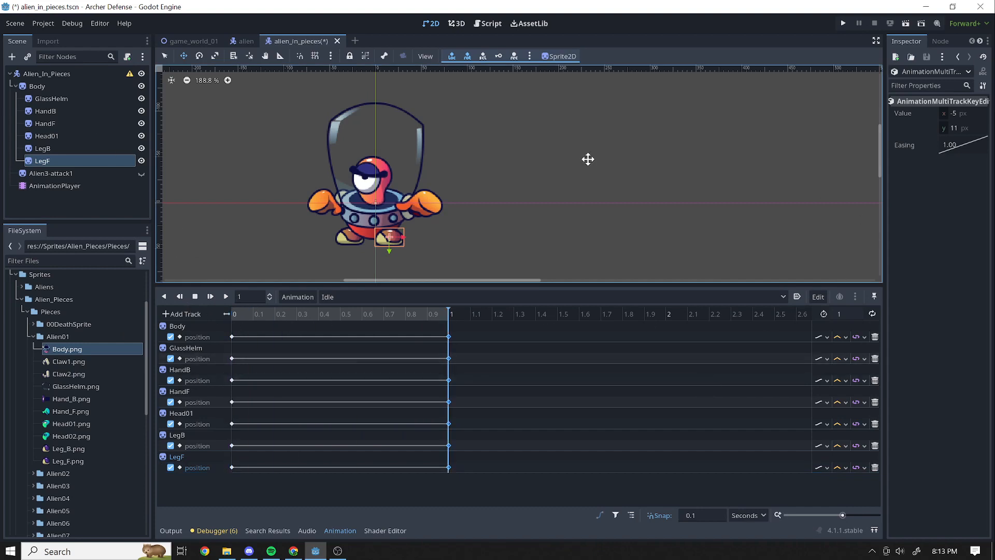
pyautogui.click(51, 75)
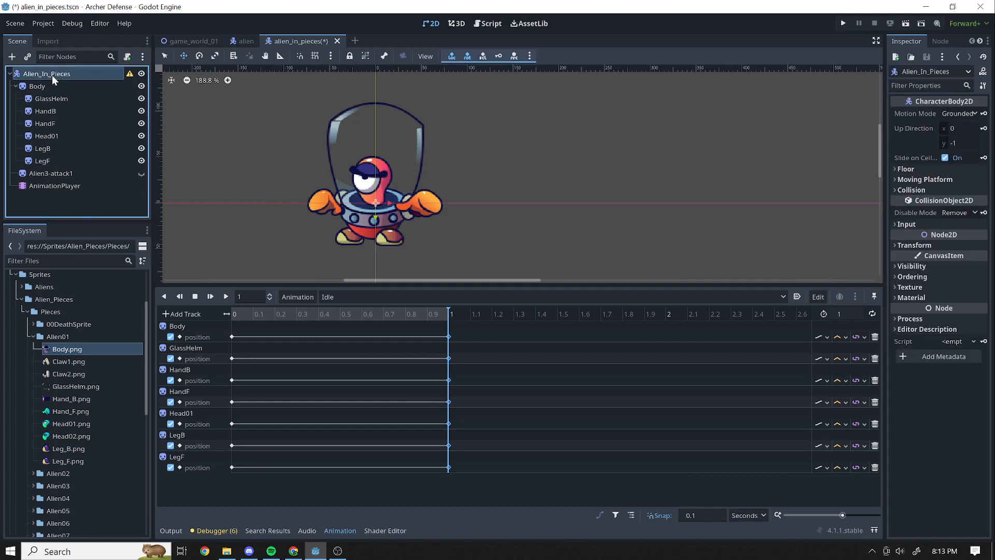
pyautogui.click(47, 86)
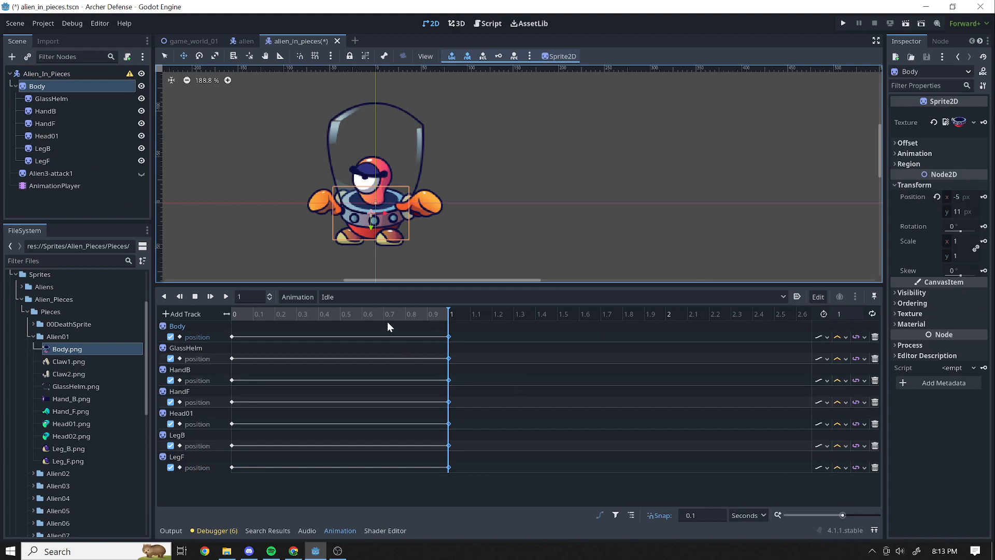
pyautogui.moveTo(304, 314); pyautogui.dragTo(232, 314)
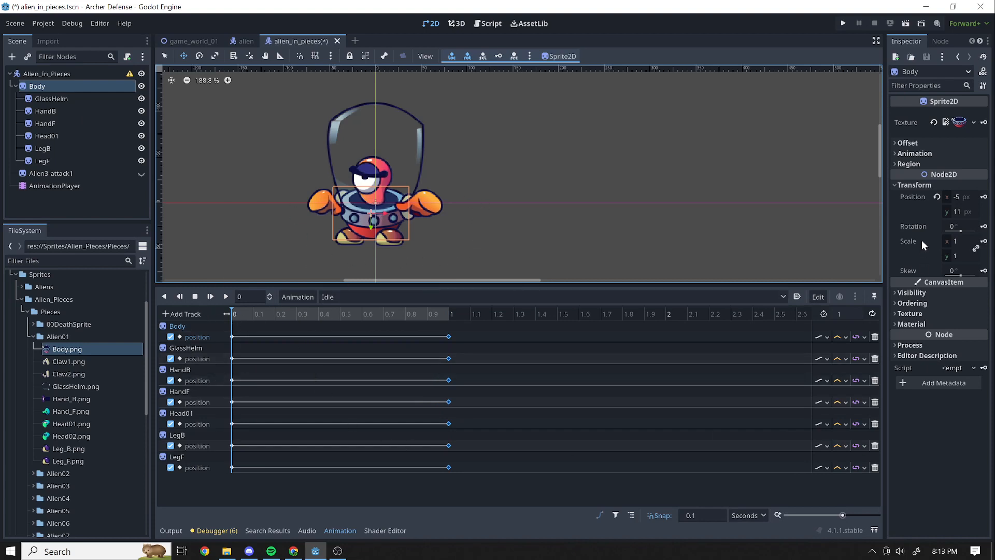
pyautogui.moveTo(233, 308); pyautogui.dragTo(465, 315)
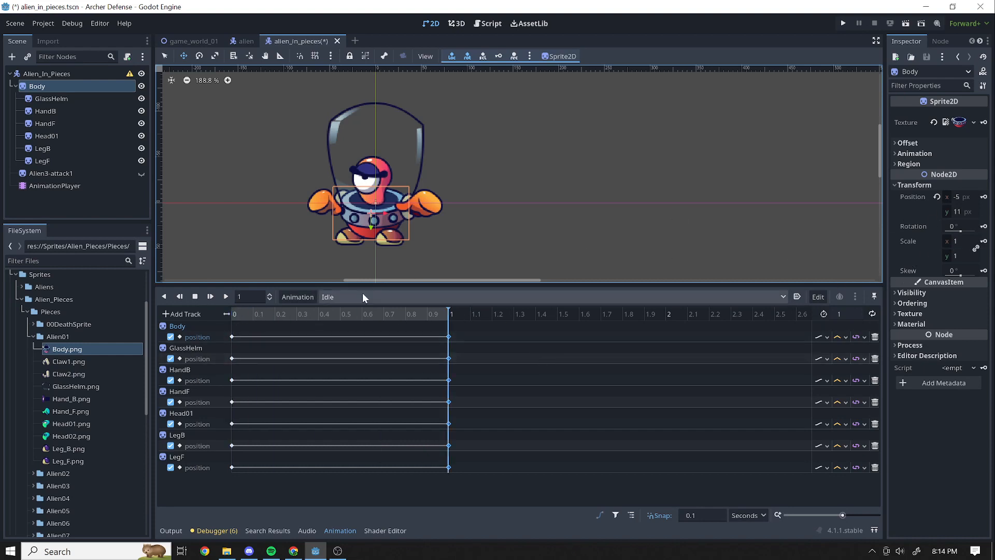
# Examine the tracks of the Attack animation for reference and return to the Idle animation at 0 s
pyautogui.moveTo(337, 314); pyautogui.dragTo(219, 322)
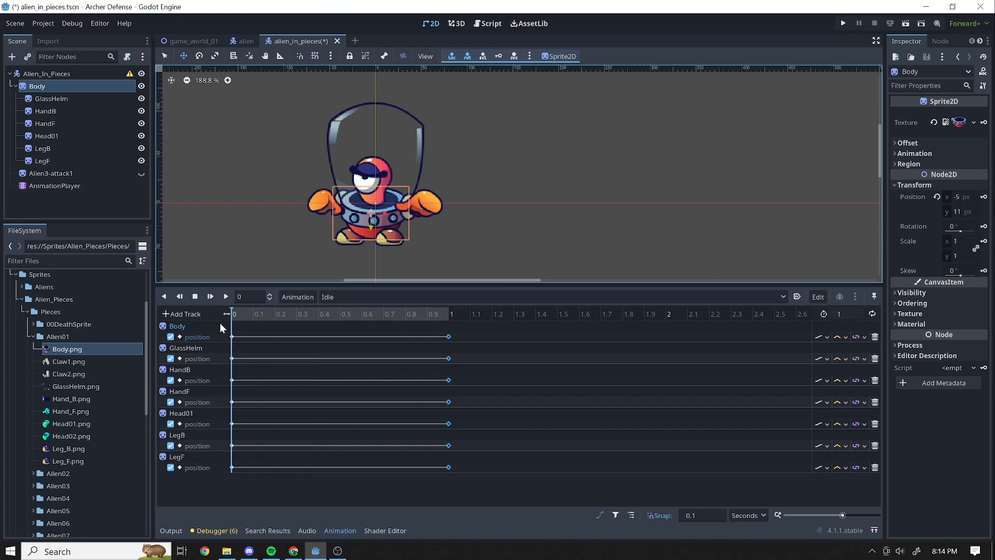
pyautogui.click(356, 296)
pyautogui.click(334, 313)
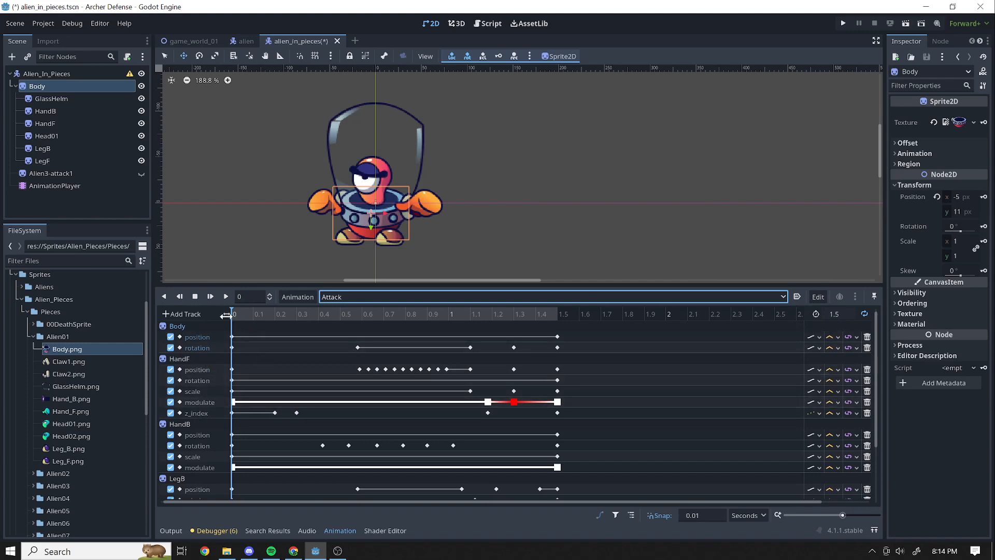
pyautogui.moveTo(237, 313)
pyautogui.mouseDown()
pyautogui.moveTo(530, 307)
pyautogui.moveTo(234, 311)
pyautogui.mouseUp()
pyautogui.click(335, 300)
pyautogui.click(347, 324)
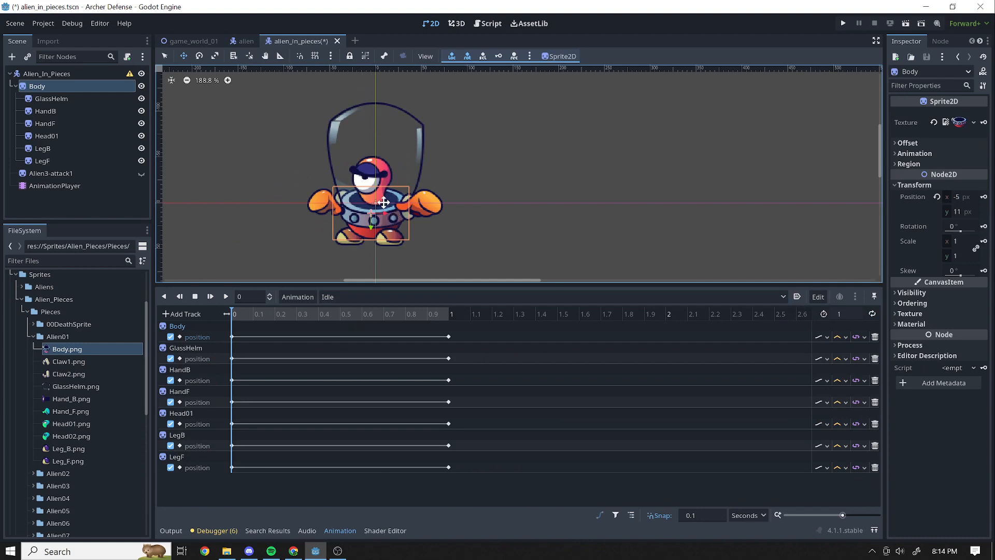
# Raise the HandF sprite to about (54, -26) px and key its position at 0.5 s in the Idle animation
pyautogui.moveTo(260, 315); pyautogui.dragTo(337, 321)
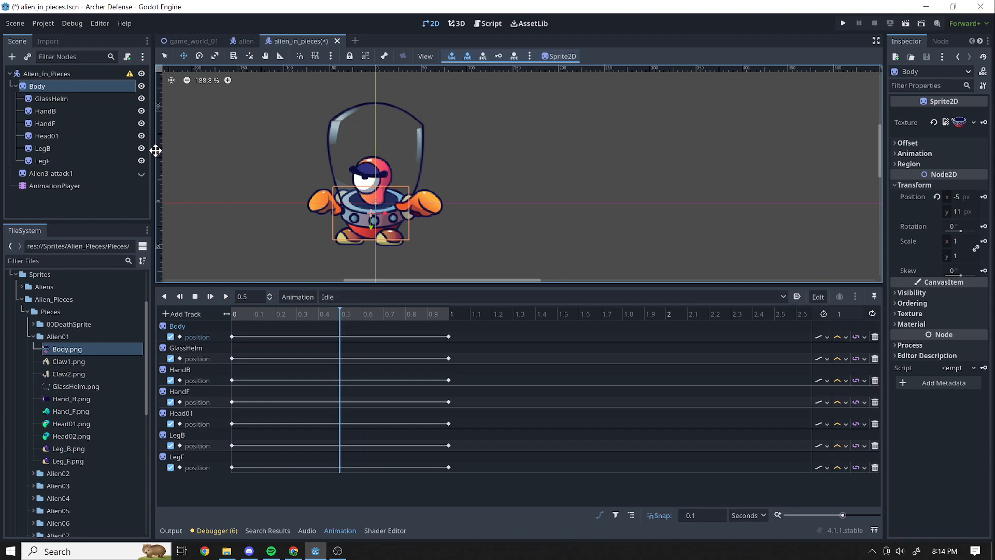
pyautogui.click(48, 99)
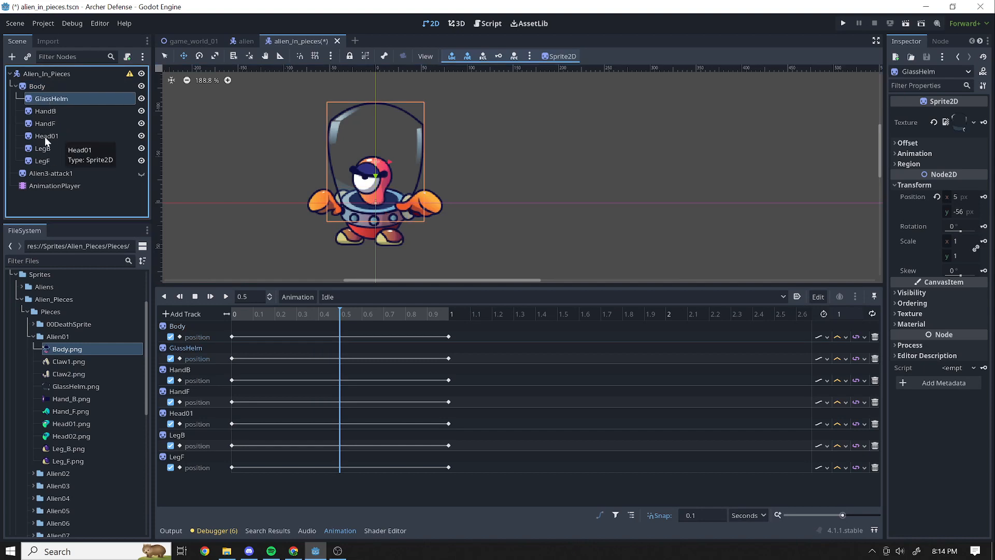
pyautogui.click(42, 124)
pyautogui.moveTo(471, 175); pyautogui.dragTo(473, 160)
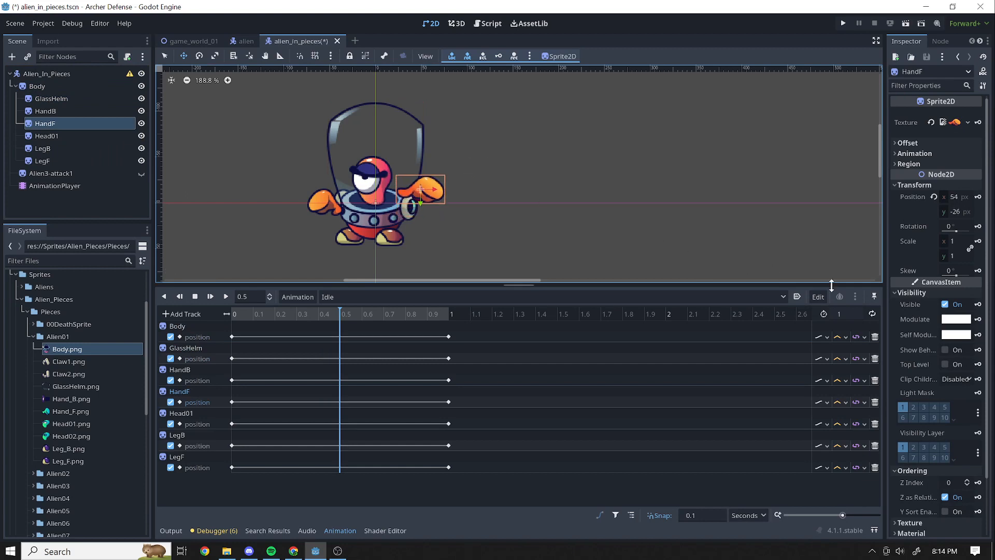
pyautogui.click(979, 198)
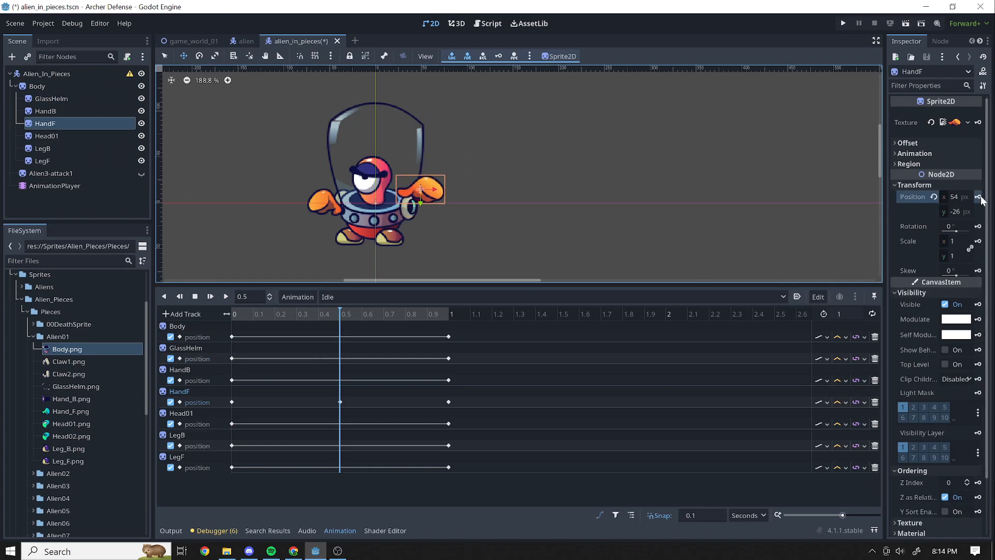
# Raise the HandB sprite to about (-50, -25) px and key its position at 0.5 s
pyautogui.click(49, 133)
pyautogui.click(51, 148)
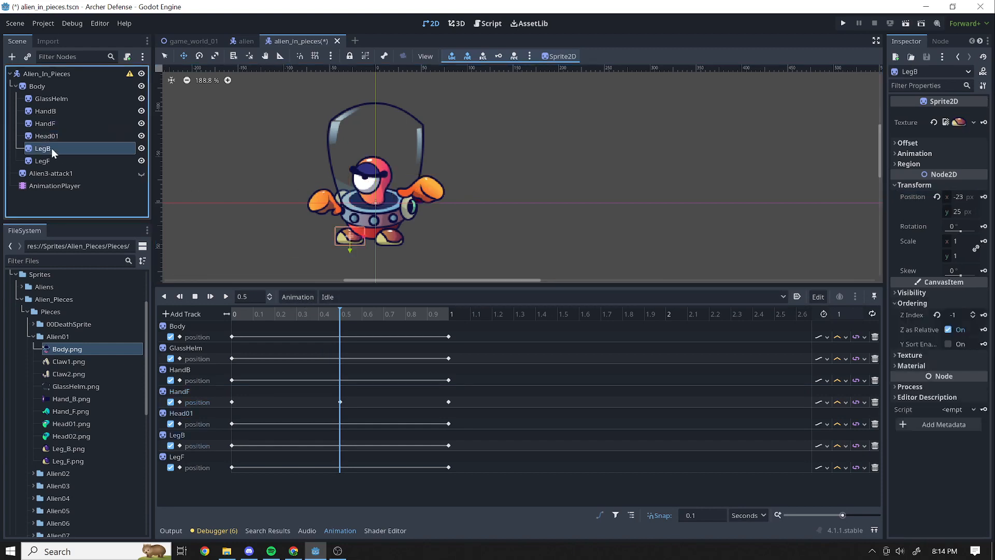
pyautogui.click(56, 112)
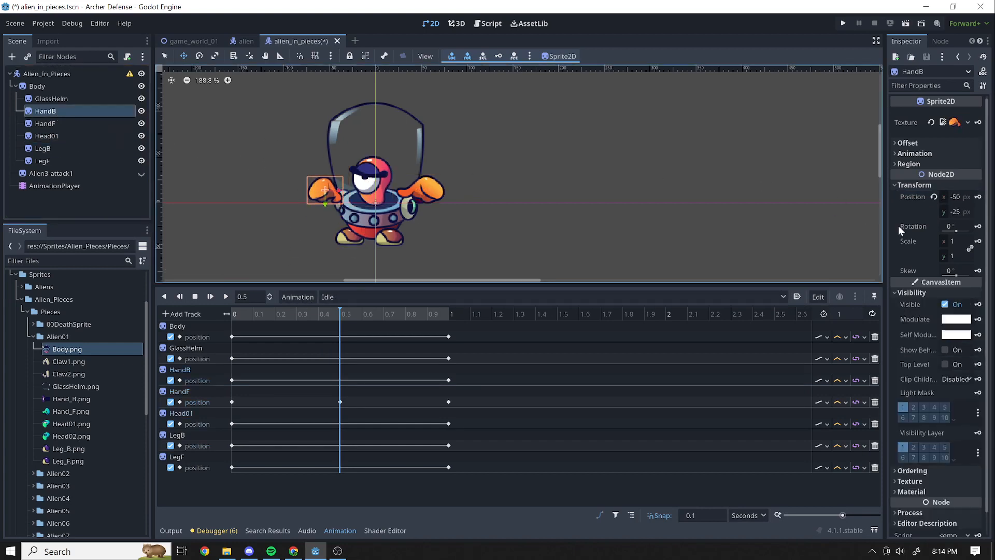
pyautogui.click(977, 197)
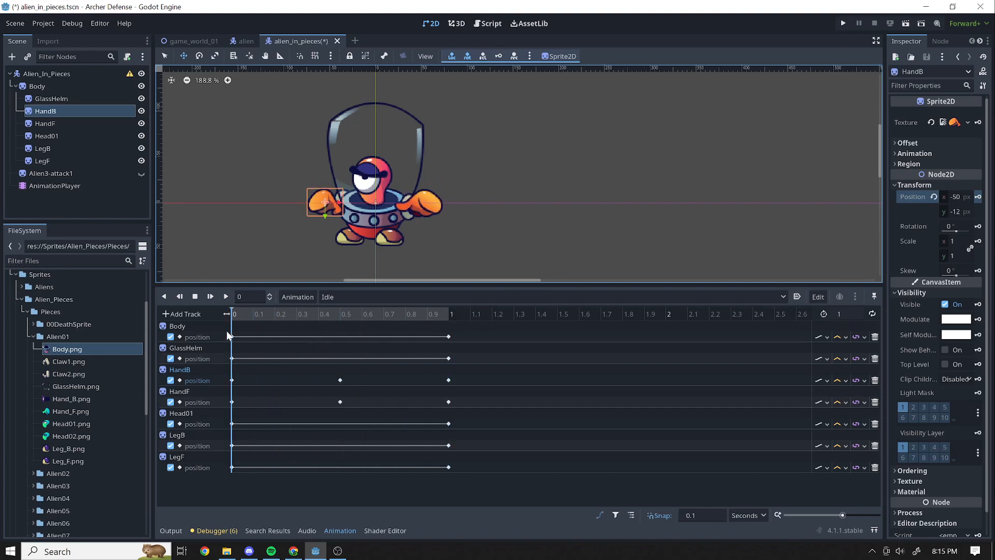
# Turn on looping for the Idle animation and play it to check the hand movement
pyautogui.click(873, 314)
pyautogui.click(225, 296)
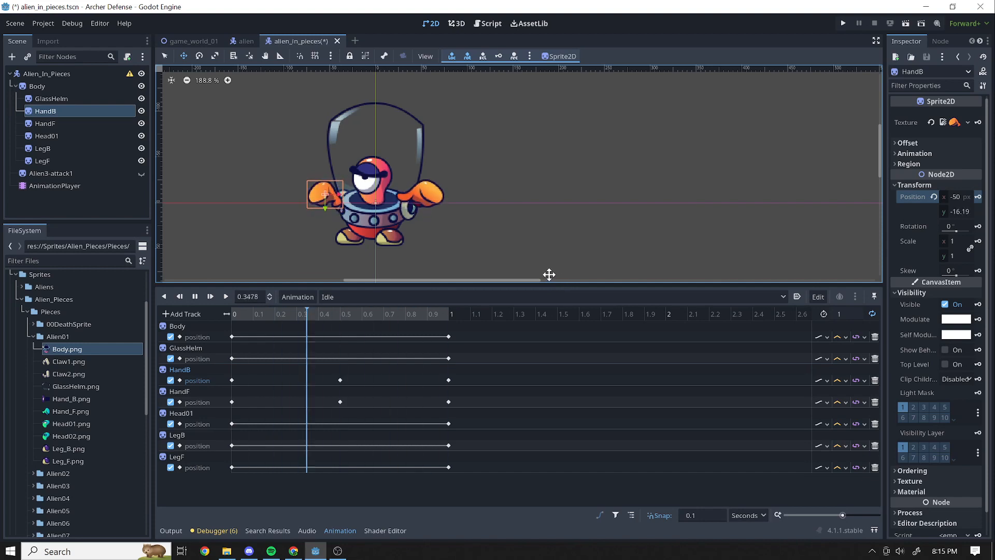
pyautogui.click(195, 296)
pyautogui.click(194, 296)
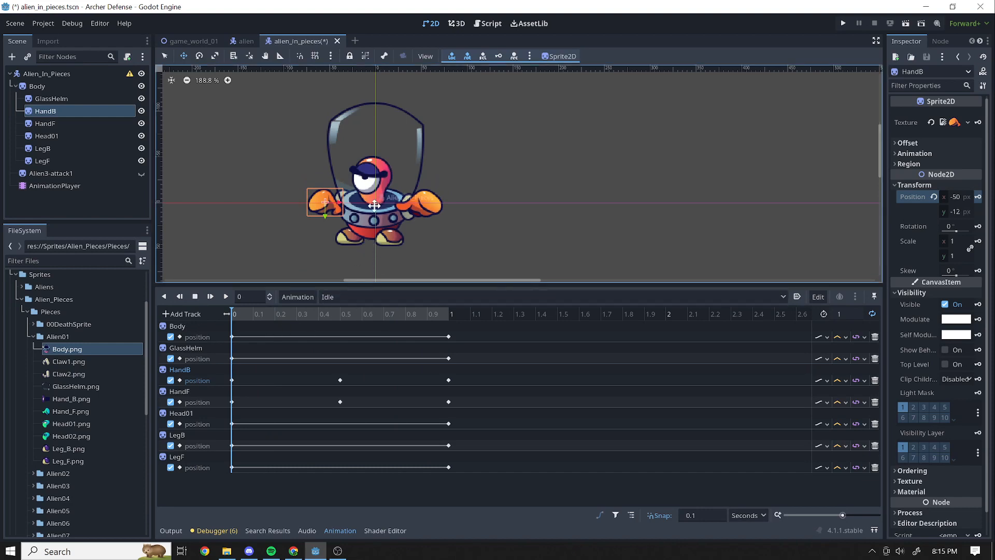
# Raise the Body sprite to about (-4, 5) px at 0.5 s and key its position
pyautogui.click(340, 314)
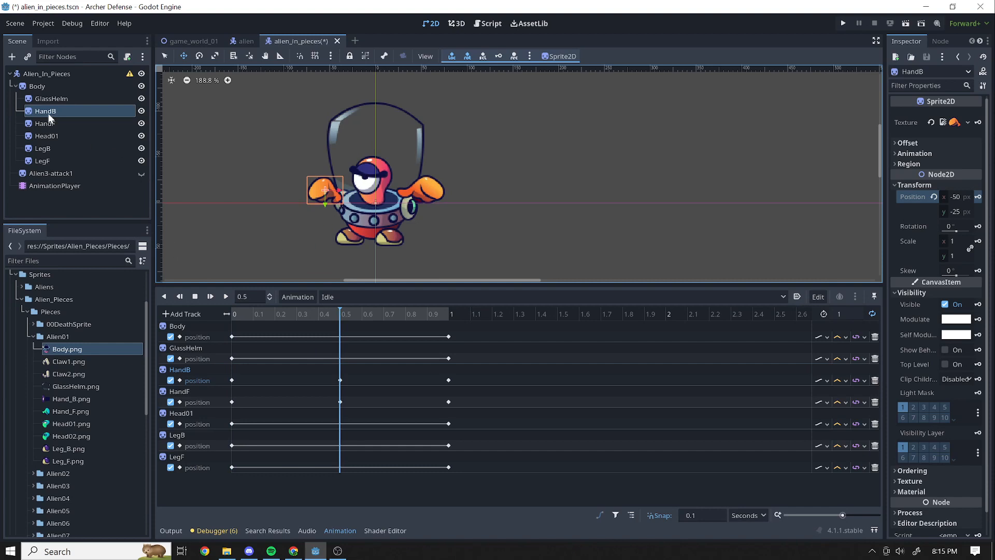
pyautogui.click(48, 99)
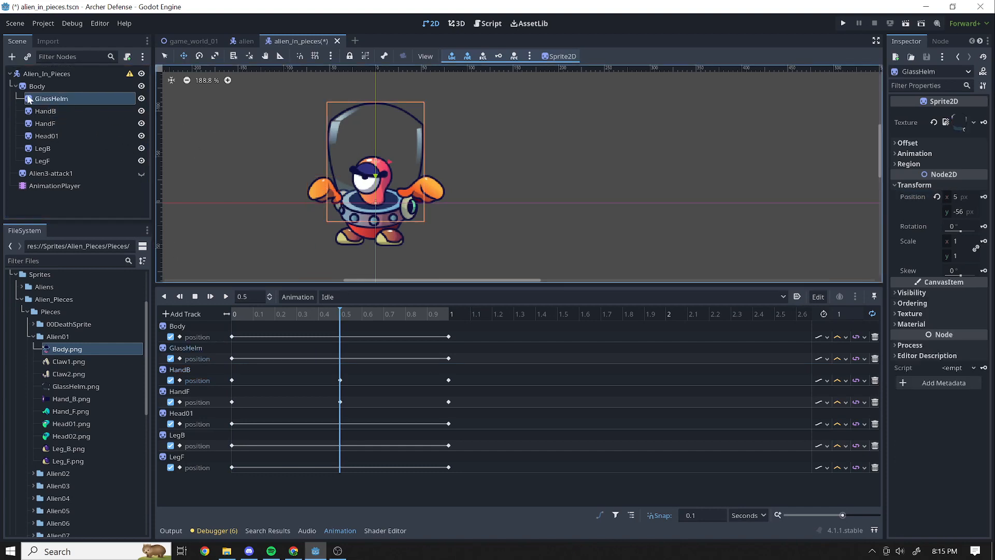
pyautogui.click(37, 86)
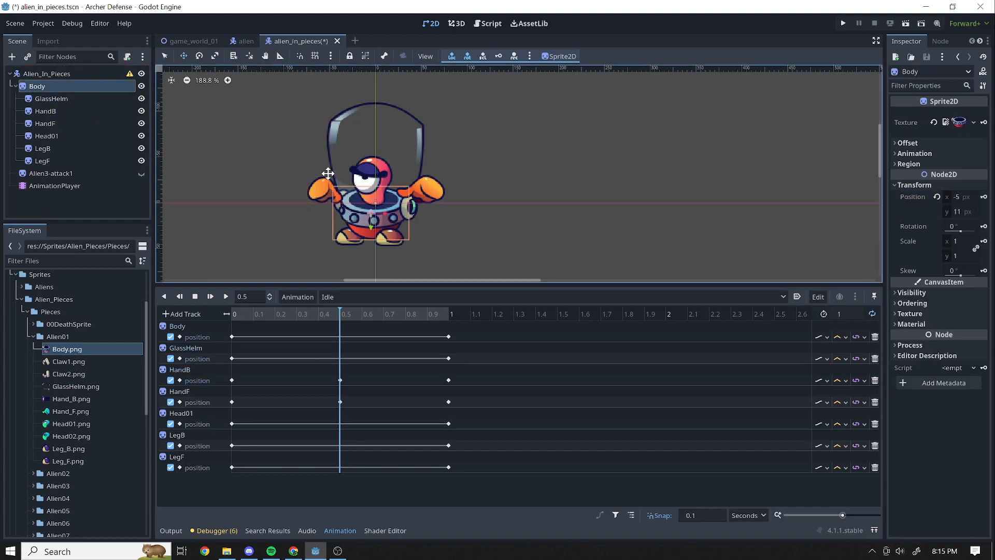
pyautogui.moveTo(327, 170); pyautogui.dragTo(328, 165)
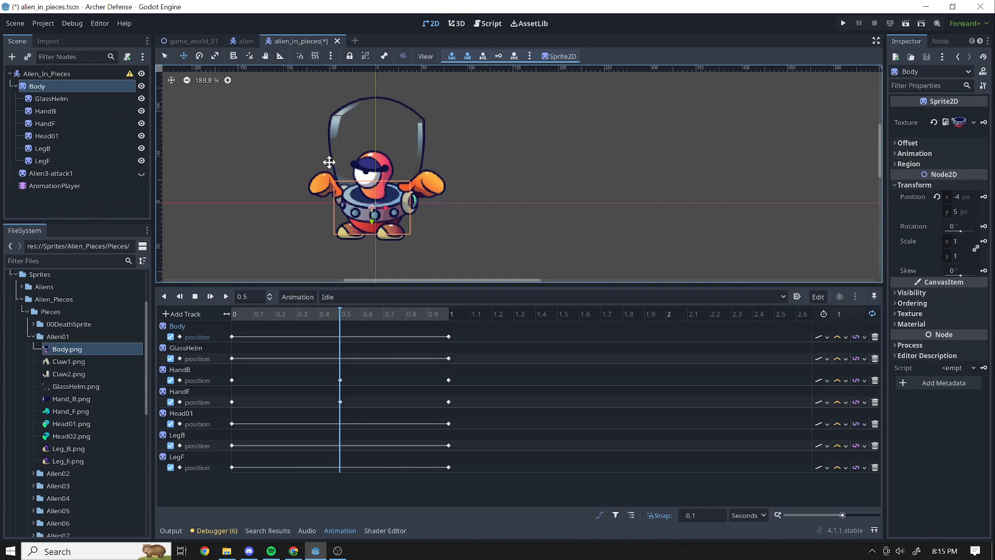
pyautogui.click(984, 196)
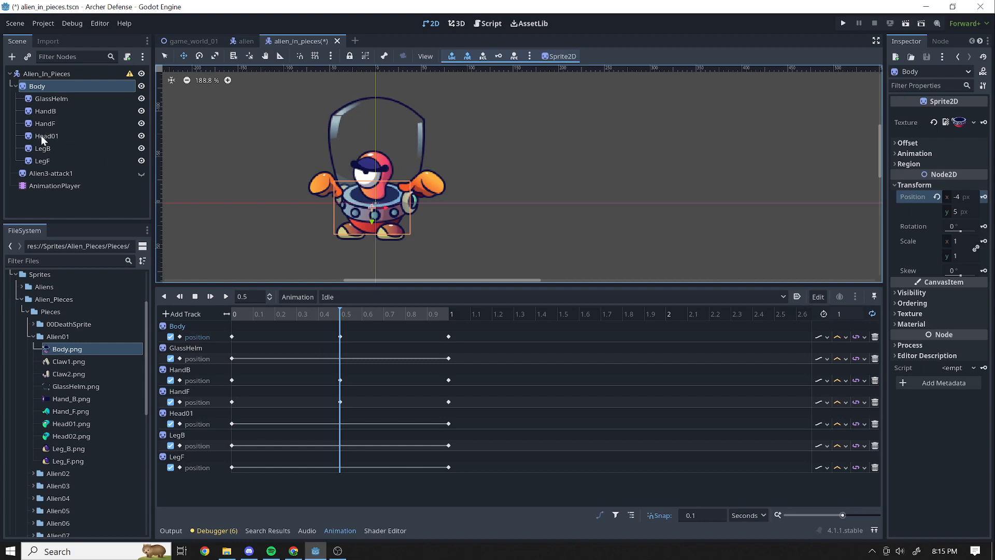
# Lower the LegB sprite to about (-26, 31) px at 0.5 s and key its position
pyautogui.click(45, 111)
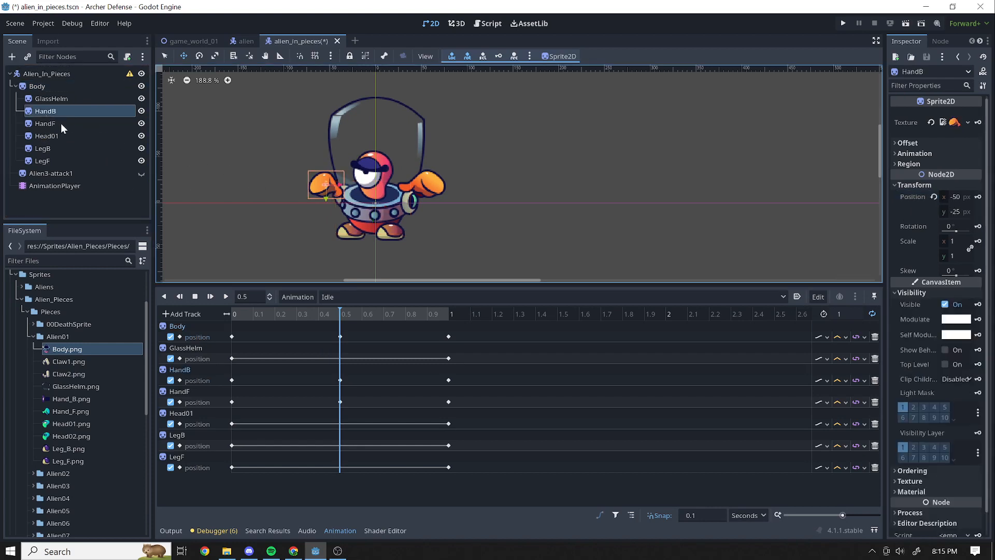
pyautogui.click(61, 137)
pyautogui.click(64, 148)
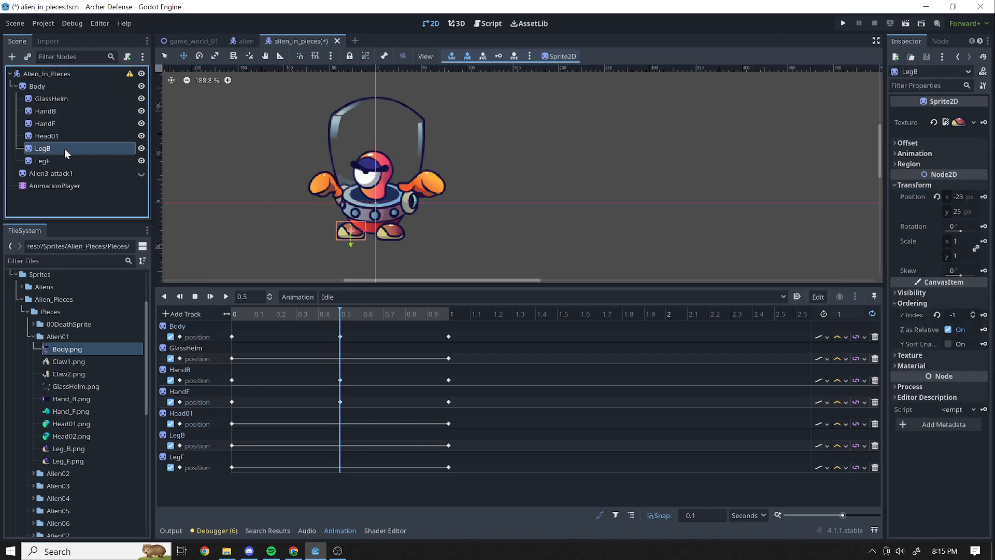
pyautogui.moveTo(290, 239); pyautogui.dragTo(289, 244)
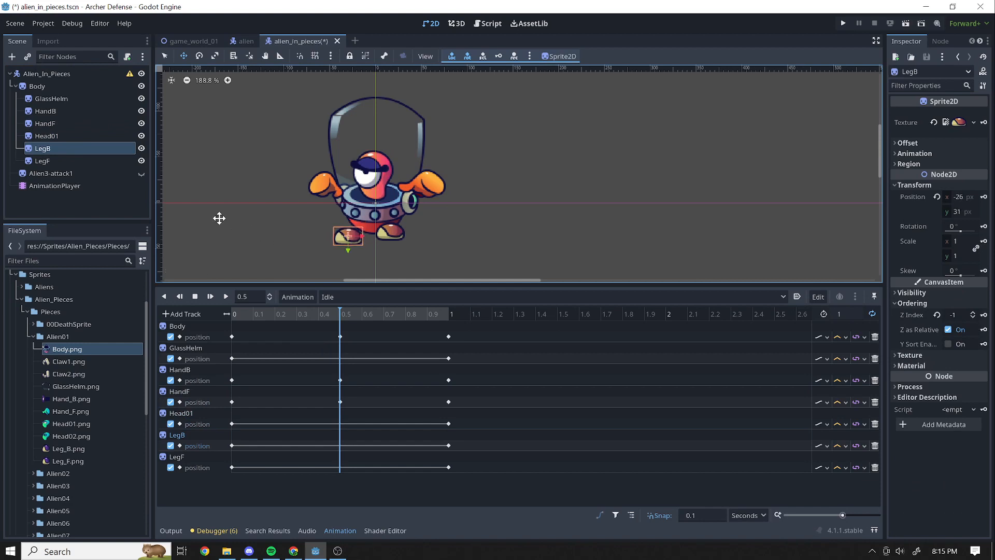
pyautogui.click(983, 198)
# Shift the LegF sprite outward and down to about (24, 32) px at 0.5 s and key its position
pyautogui.click(41, 161)
pyautogui.moveTo(539, 166); pyautogui.dragTo(570, 177)
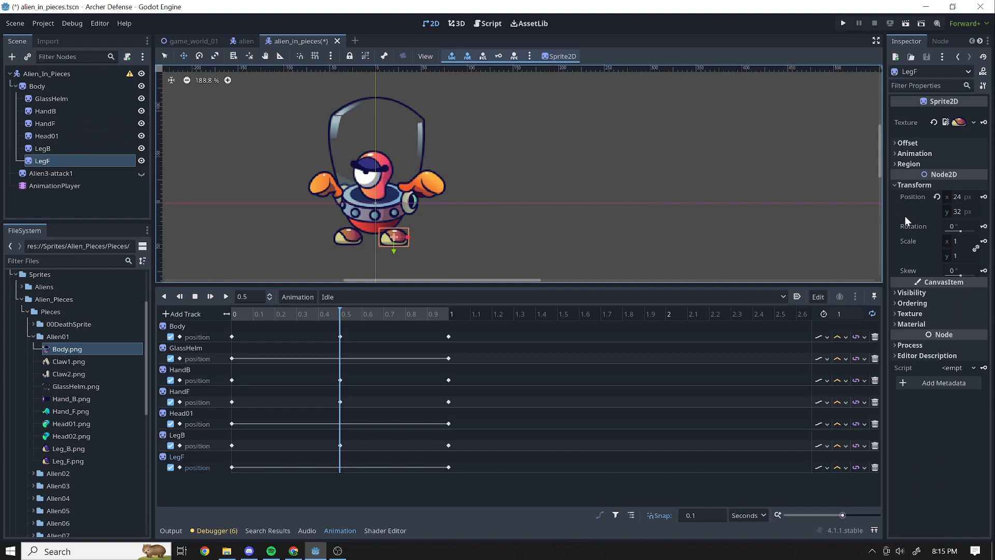
pyautogui.click(984, 198)
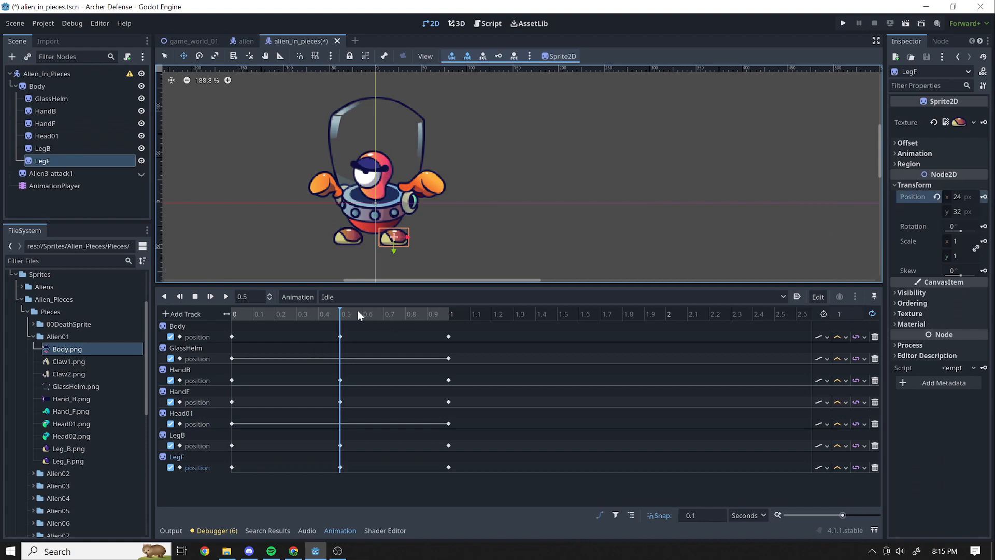
# Play the Idle animation from 0 s to review the body and leg motion, and return it to 0 s
pyautogui.moveTo(349, 311); pyautogui.dragTo(234, 304)
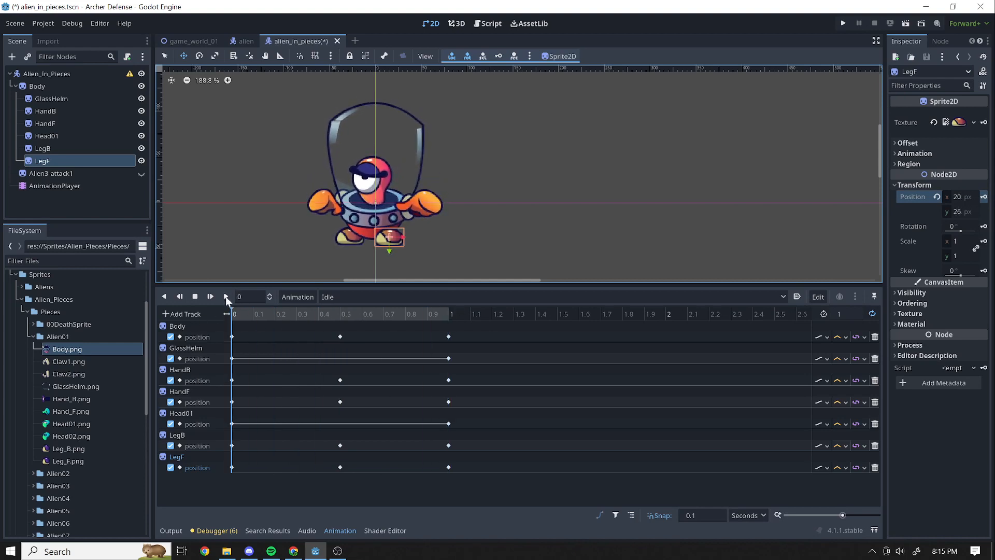
pyautogui.click(225, 296)
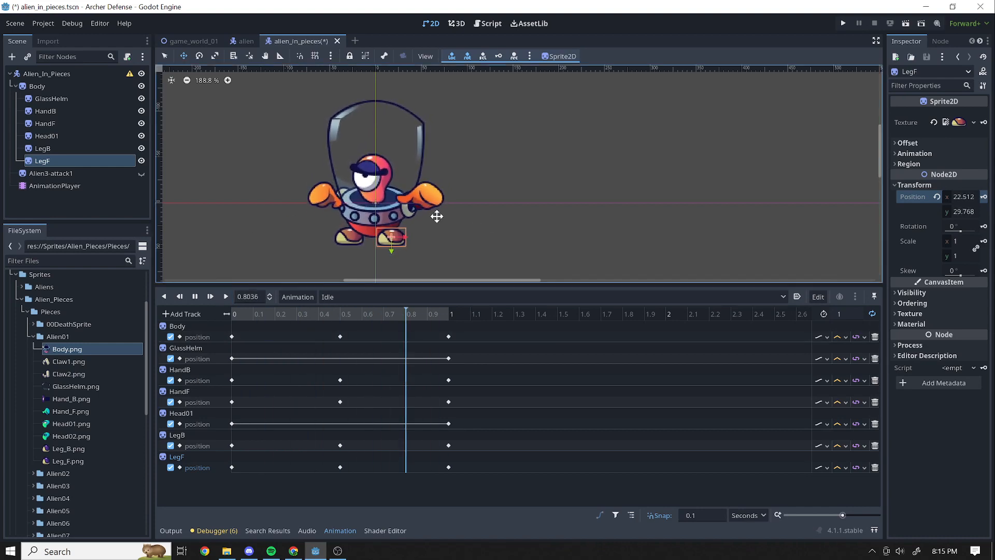
pyautogui.click(192, 299)
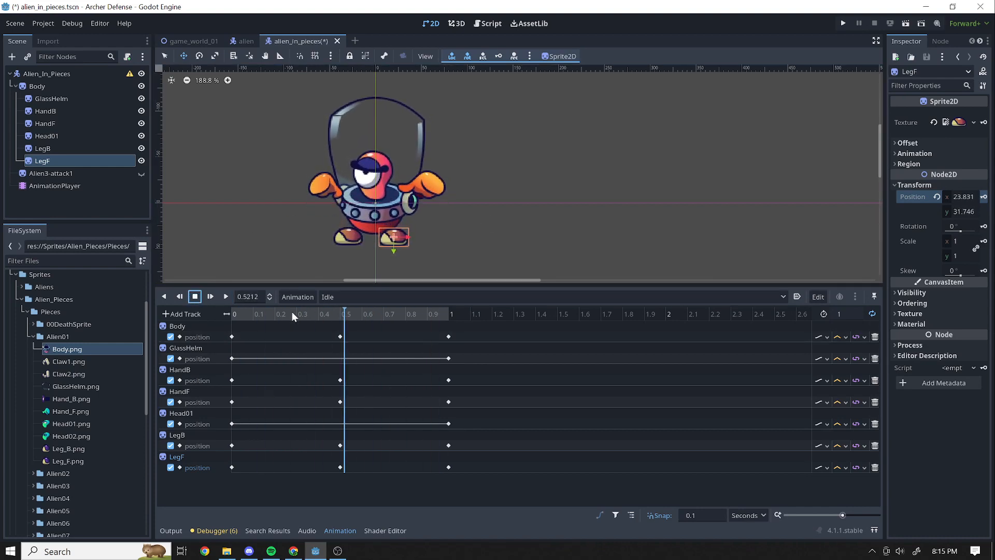
pyautogui.moveTo(291, 312); pyautogui.dragTo(220, 319)
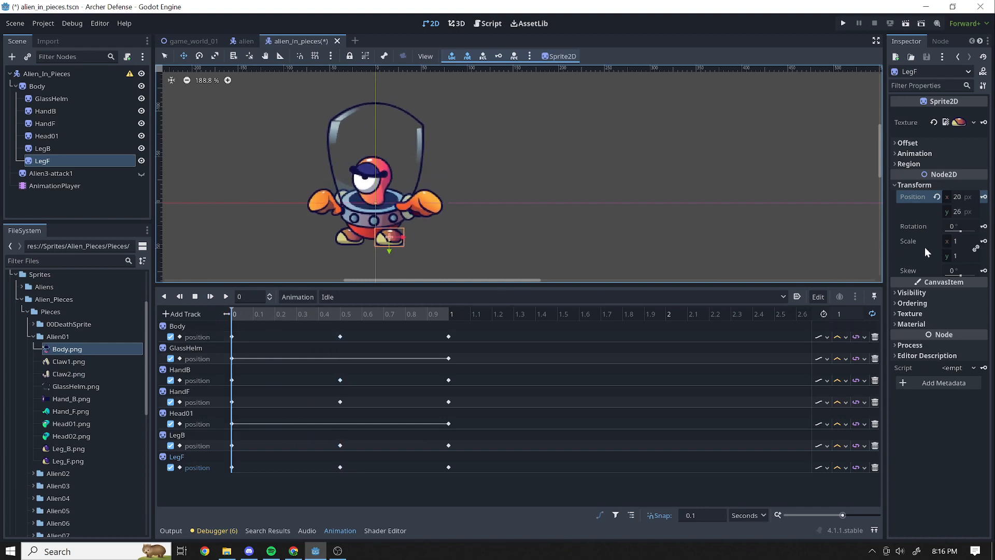
pyautogui.click(963, 226)
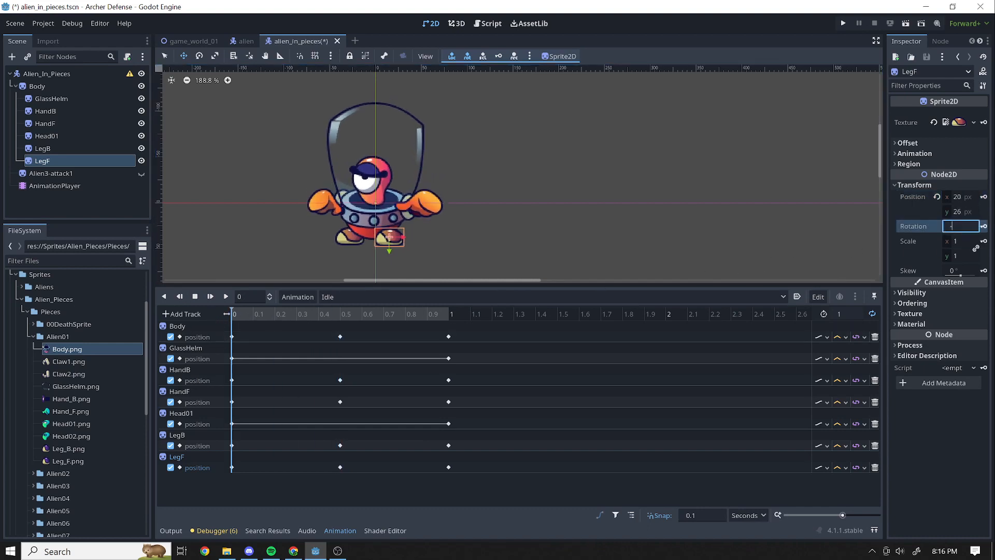
pyautogui.press('Return')
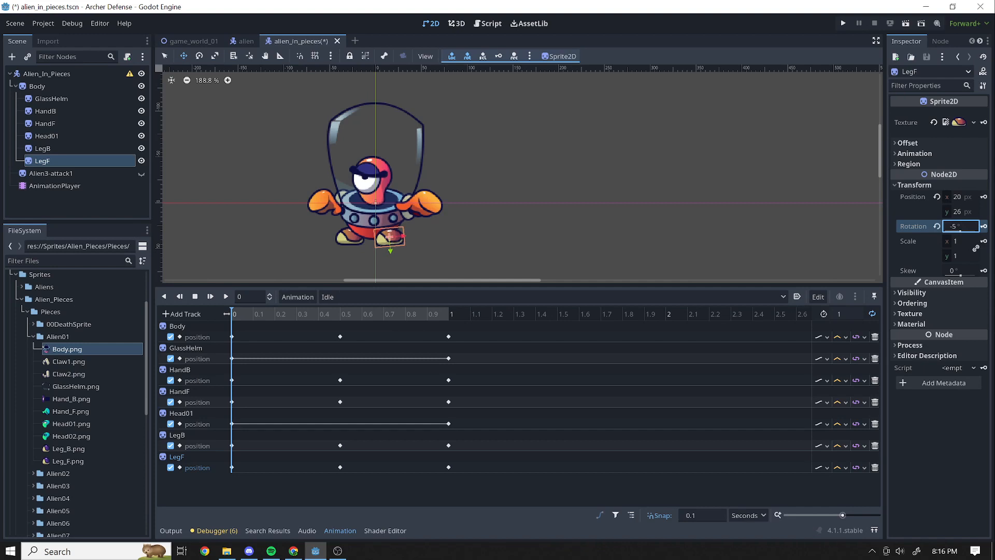
pyautogui.hotkey('ctrl', 'z')
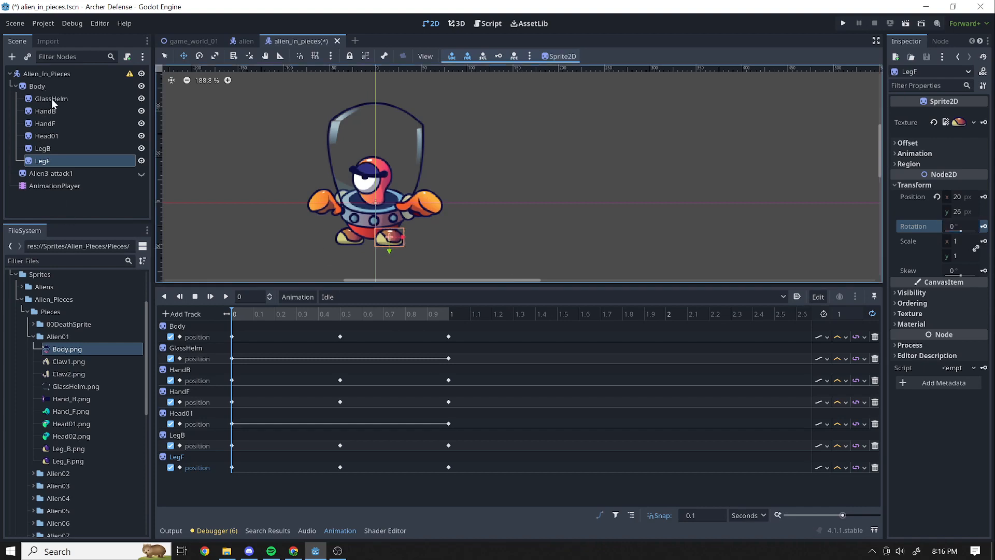
# Try a -5° rotation on Head01, undo it, and create a rotation track with a 0° key at 0 s
pyautogui.click(47, 135)
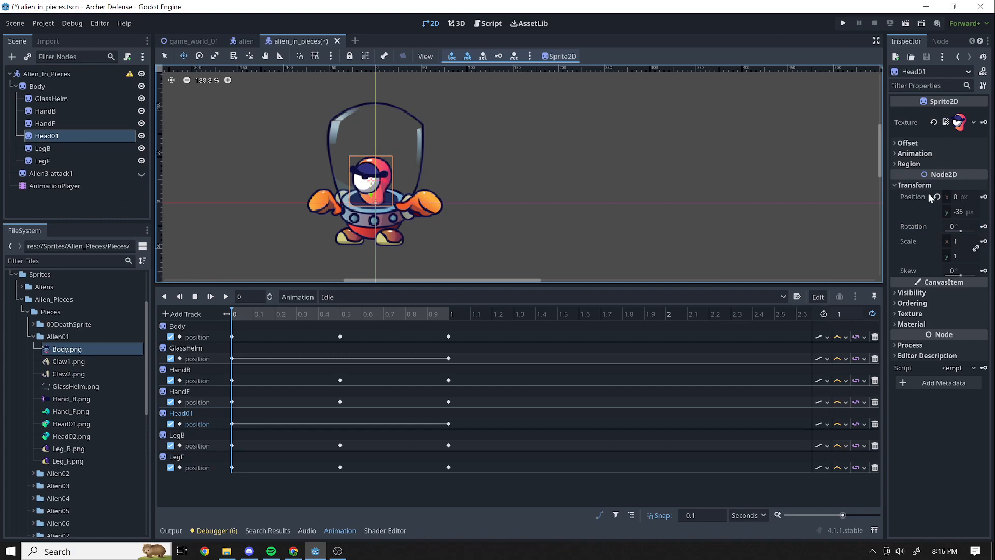
pyautogui.click(954, 225)
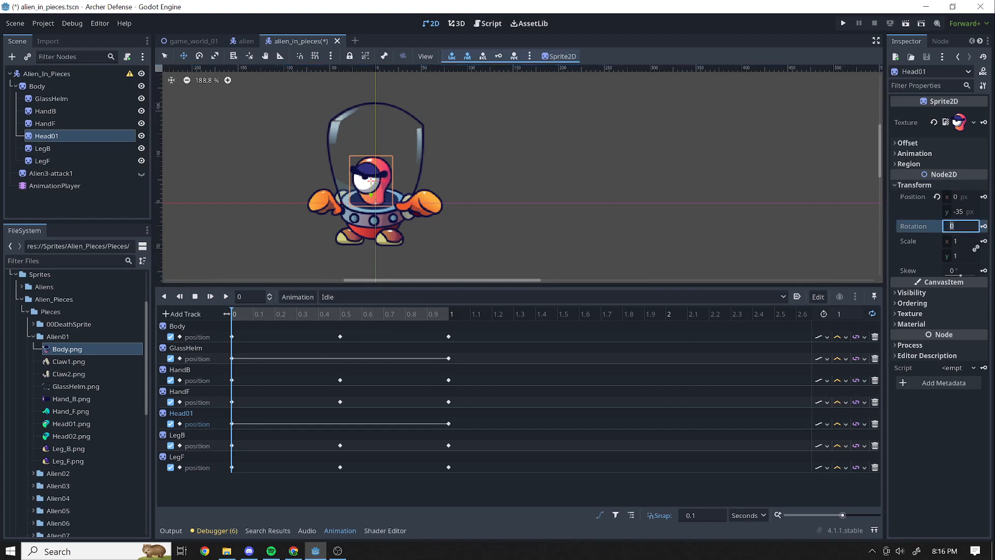
pyautogui.write('-5')
pyautogui.press('Return')
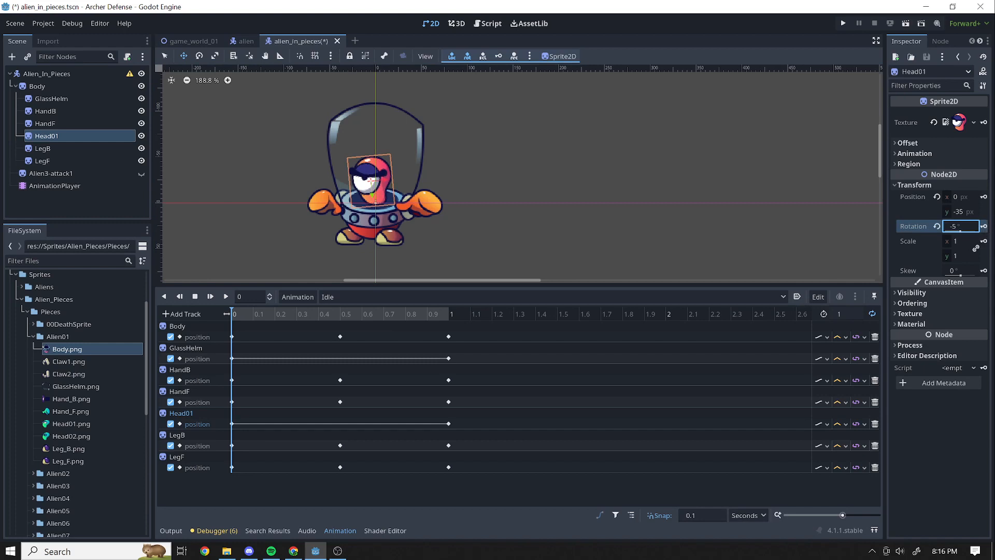
pyautogui.hotkey('ctrl', 'z')
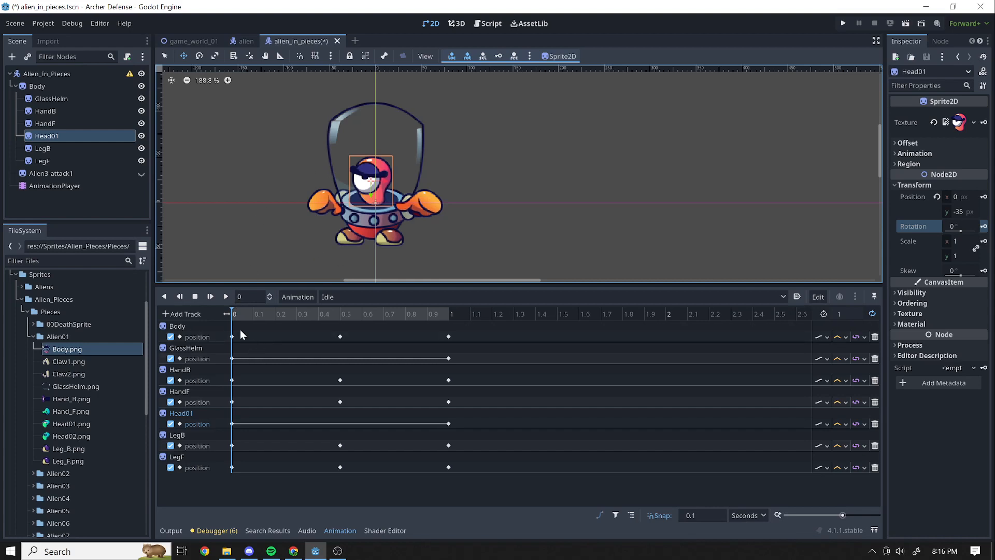
pyautogui.click(983, 225)
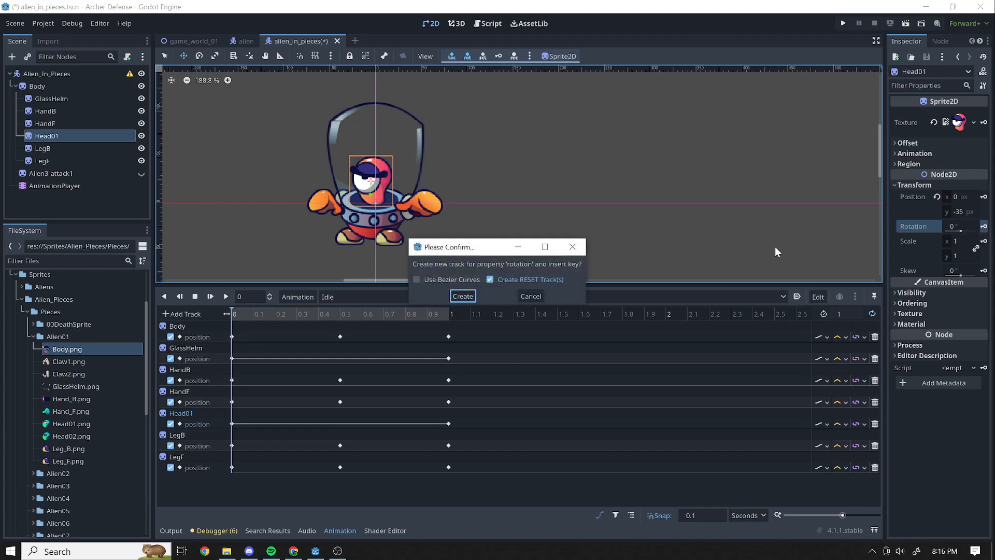
pyautogui.click(462, 296)
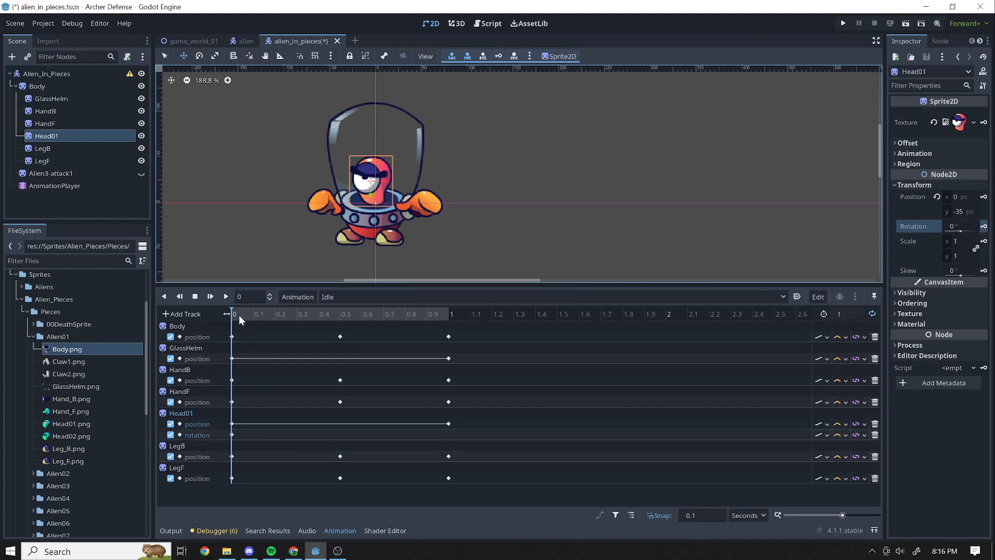
# Key Head01's rotation in the Idle animation at 0° at 1 s and at -5° at 0.3 s
pyautogui.moveTo(239, 316); pyautogui.dragTo(601, 319)
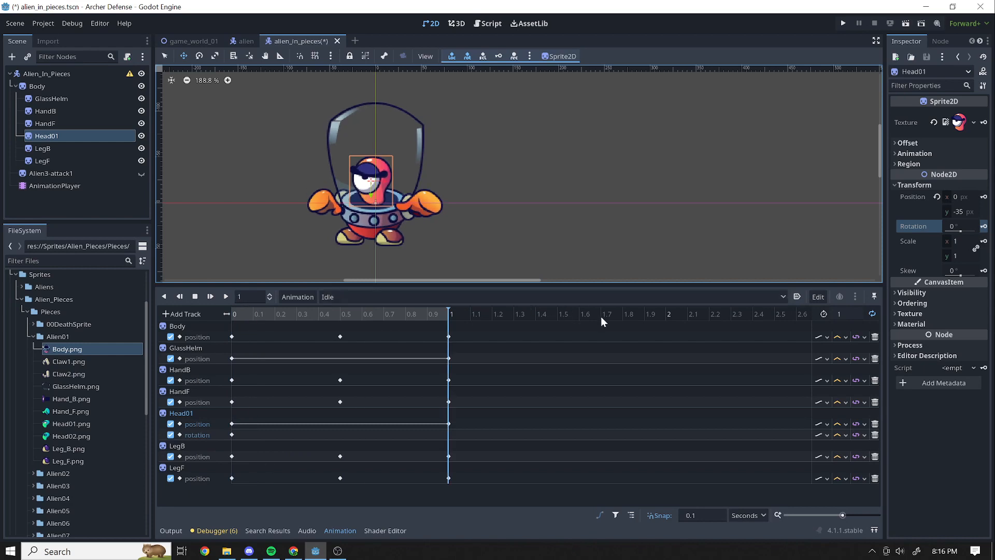
pyautogui.click(983, 227)
pyautogui.moveTo(384, 315); pyautogui.dragTo(342, 316)
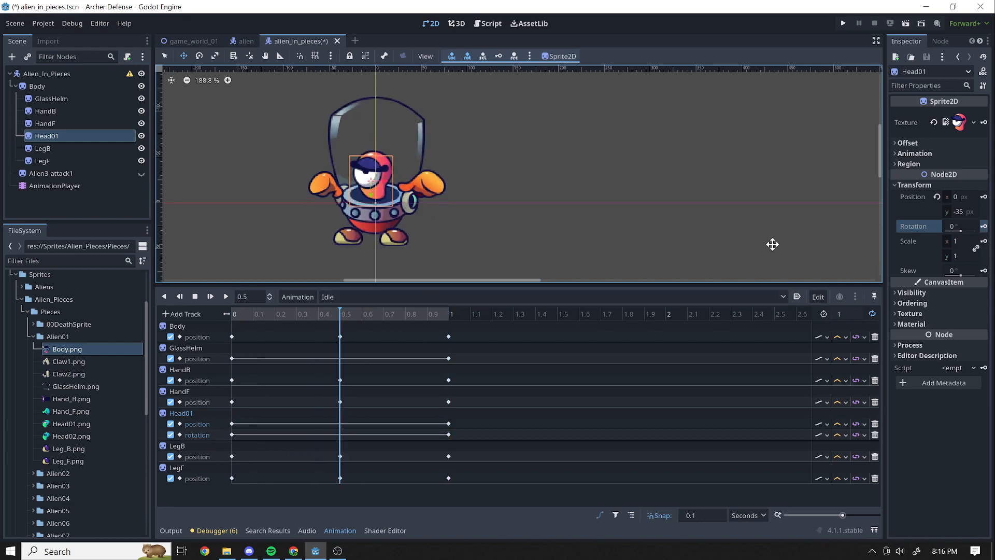
pyautogui.click(959, 226)
pyautogui.moveTo(340, 313); pyautogui.dragTo(289, 313)
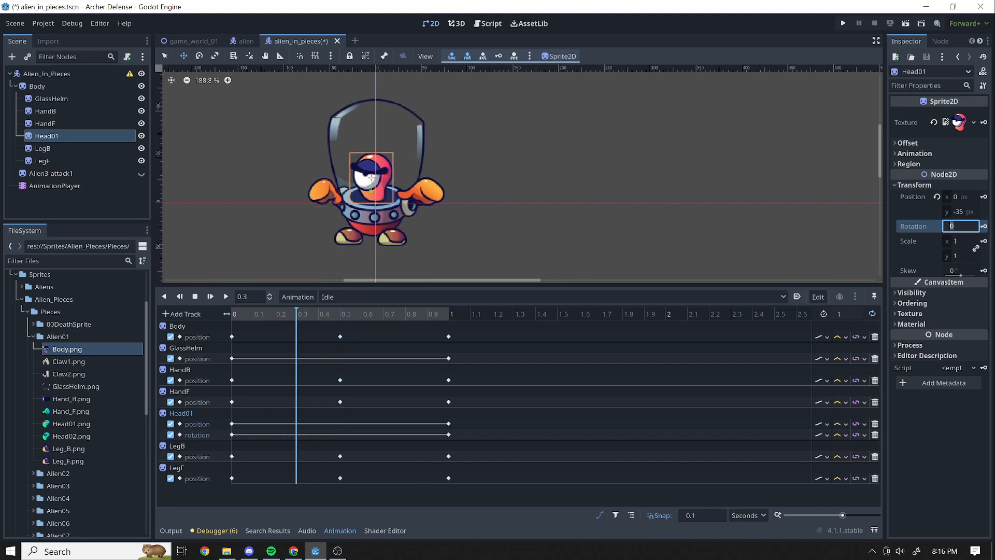
pyautogui.write('-5')
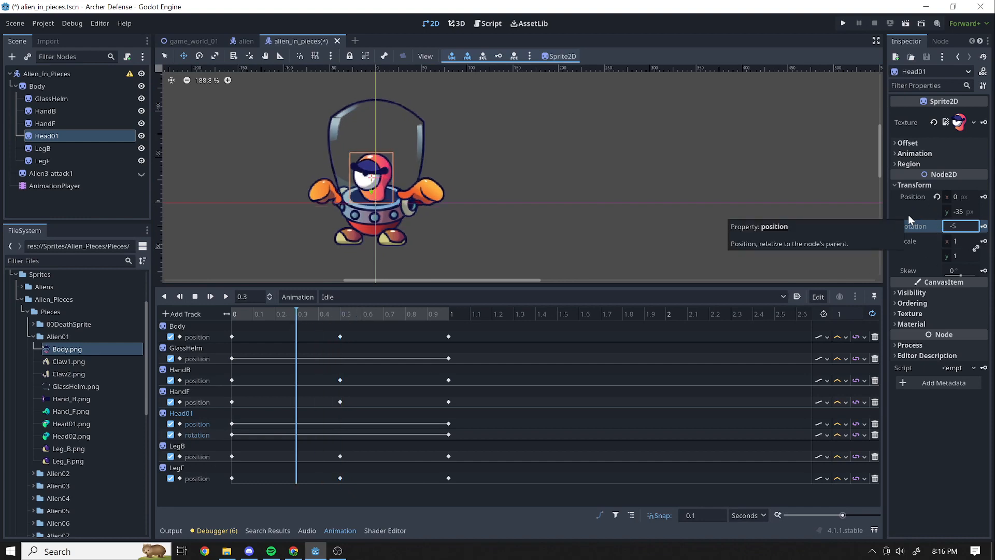
pyautogui.press('Return')
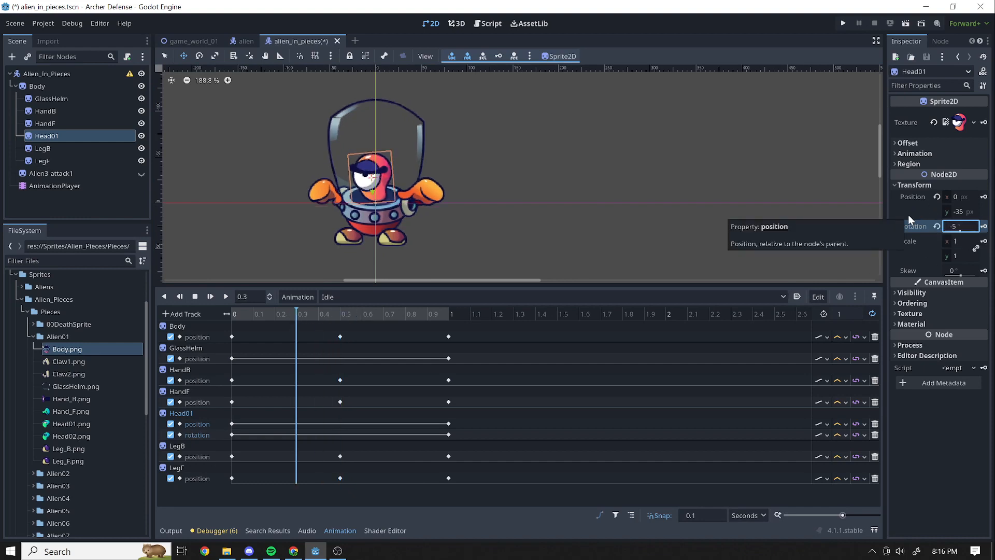
pyautogui.click(983, 227)
# Key Head01's rotation at about -3° at 0.7 s and play the Idle animation to review the head tilt
pyautogui.click(386, 308)
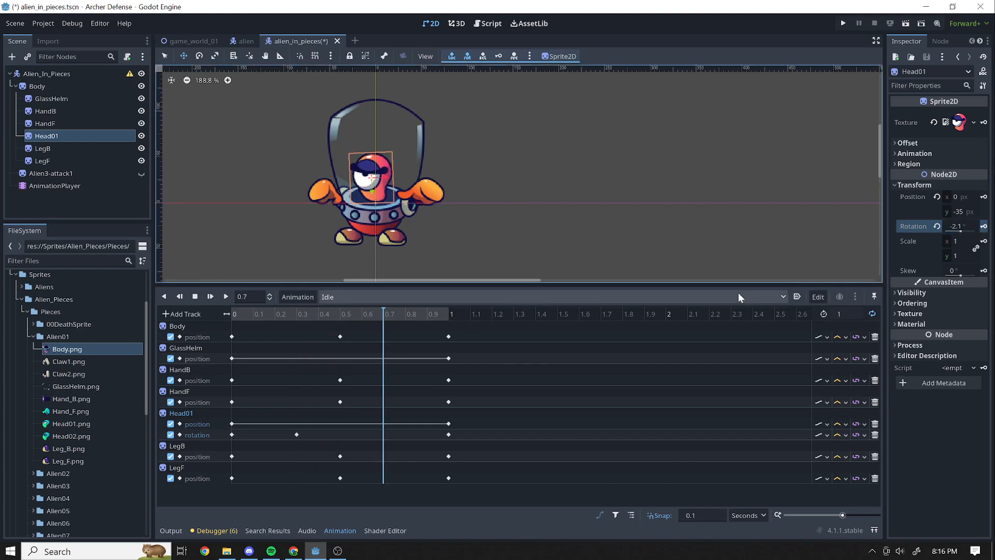
pyautogui.click(974, 226)
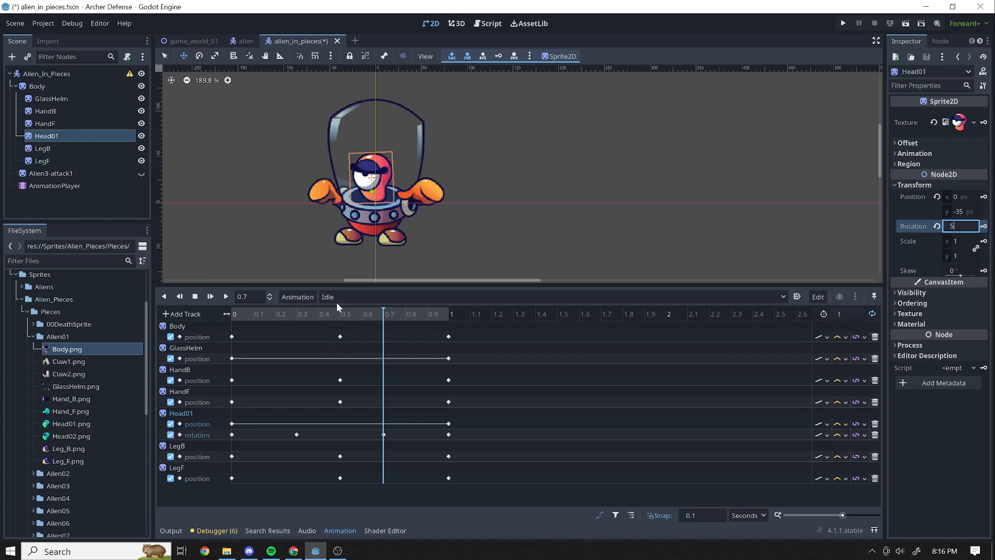
pyautogui.click(221, 296)
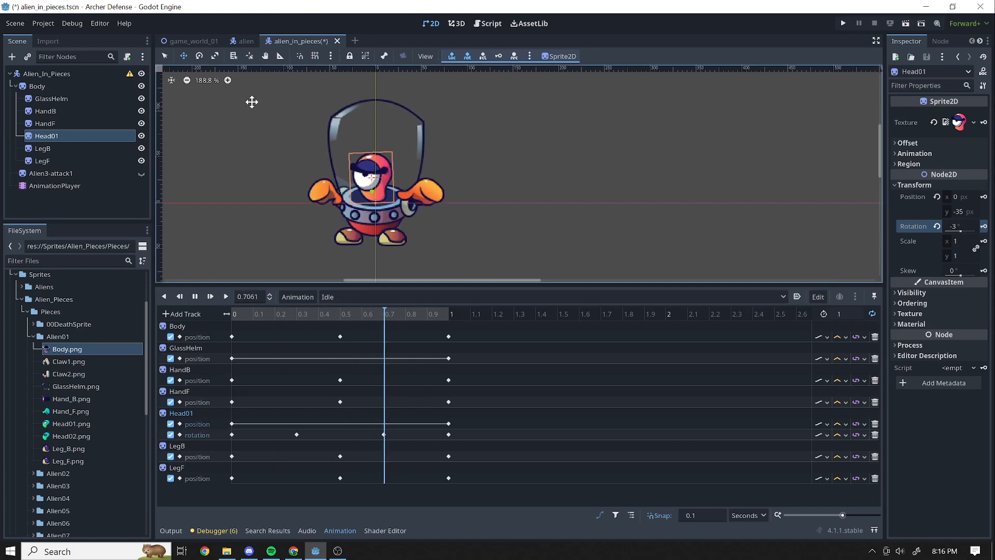
pyautogui.click(60, 75)
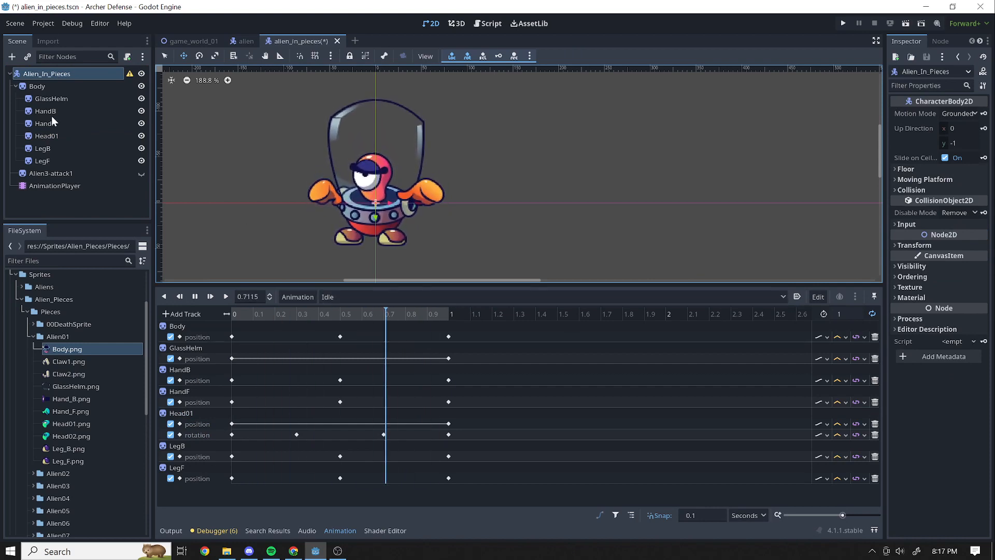
pyautogui.click(195, 297)
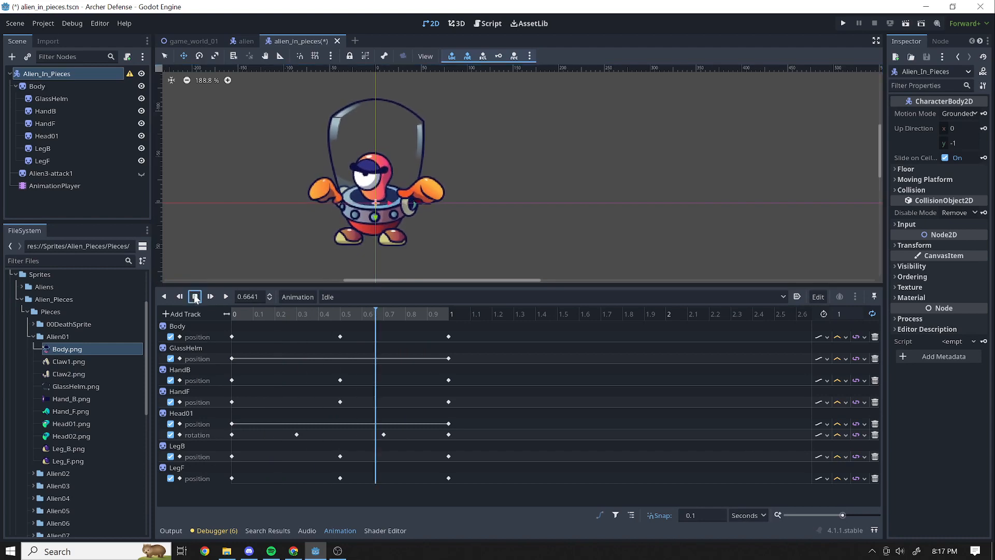
# Set the timeline snap to 0.01 seconds and scrub the Idle animation, returning it to 0 s
pyautogui.moveTo(377, 322); pyautogui.dragTo(275, 459)
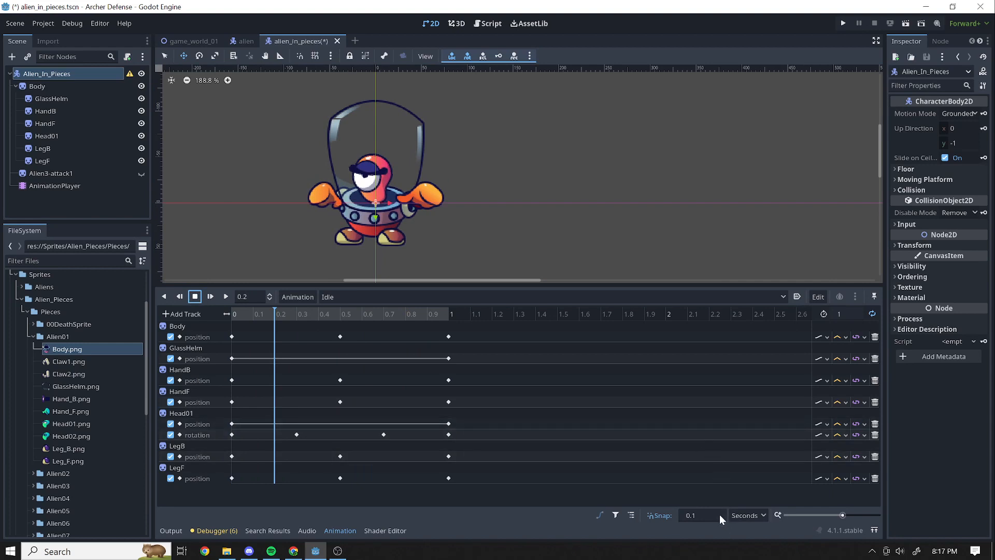
pyautogui.press('BackSpace')
pyautogui.moveTo(296, 314)
pyautogui.mouseDown()
pyautogui.moveTo(318, 319)
pyautogui.moveTo(252, 331)
pyautogui.moveTo(398, 315)
pyautogui.moveTo(288, 327)
pyautogui.mouseUp()
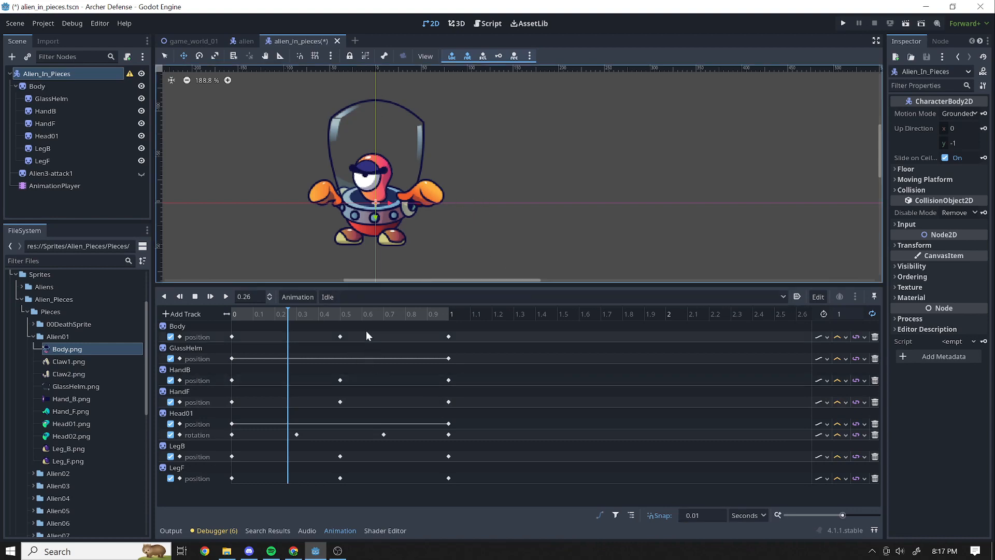
pyautogui.moveTo(381, 315); pyautogui.dragTo(390, 318)
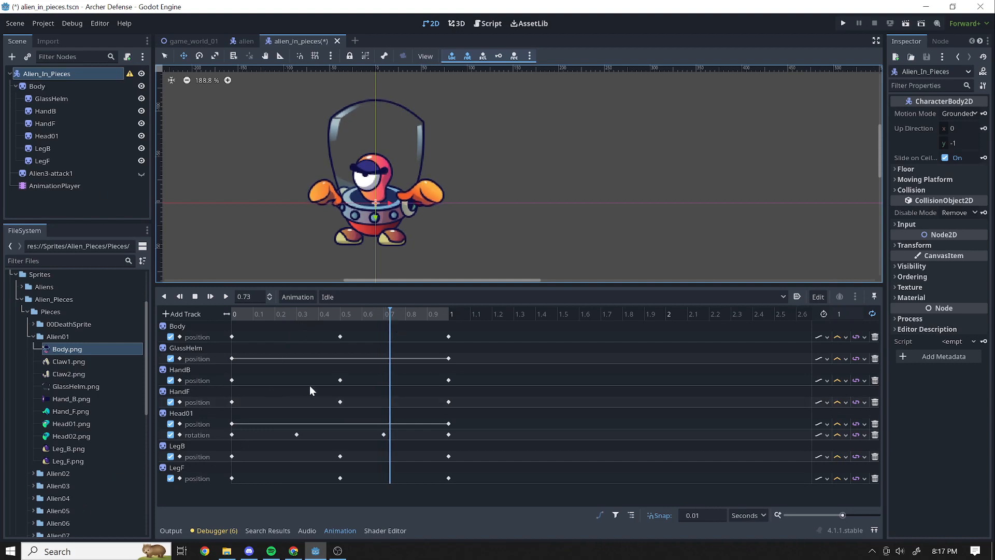
pyautogui.moveTo(382, 312); pyautogui.dragTo(229, 333)
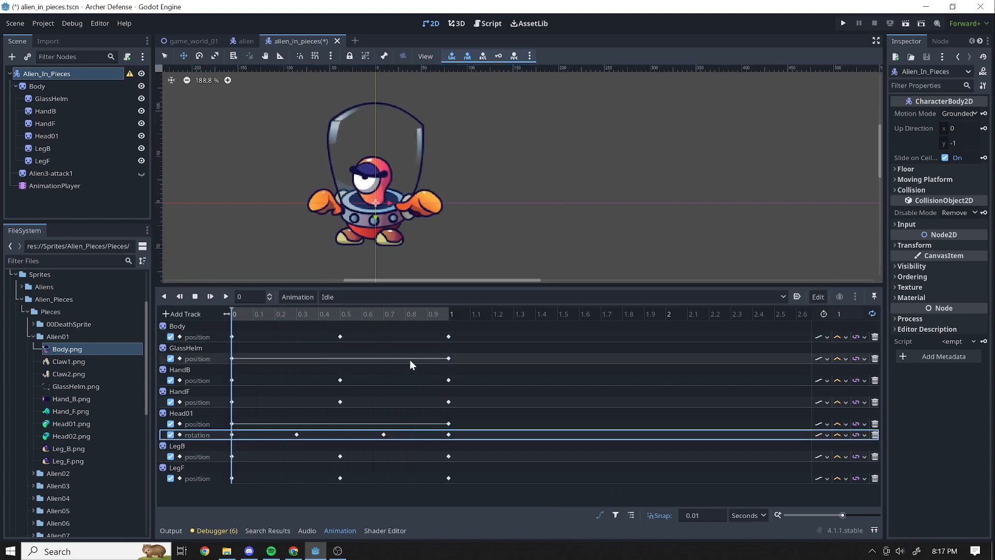
# Lower the HandB sprite to about (-50, -19) px at 0.5 s and key its position
pyautogui.moveTo(335, 308); pyautogui.dragTo(340, 309)
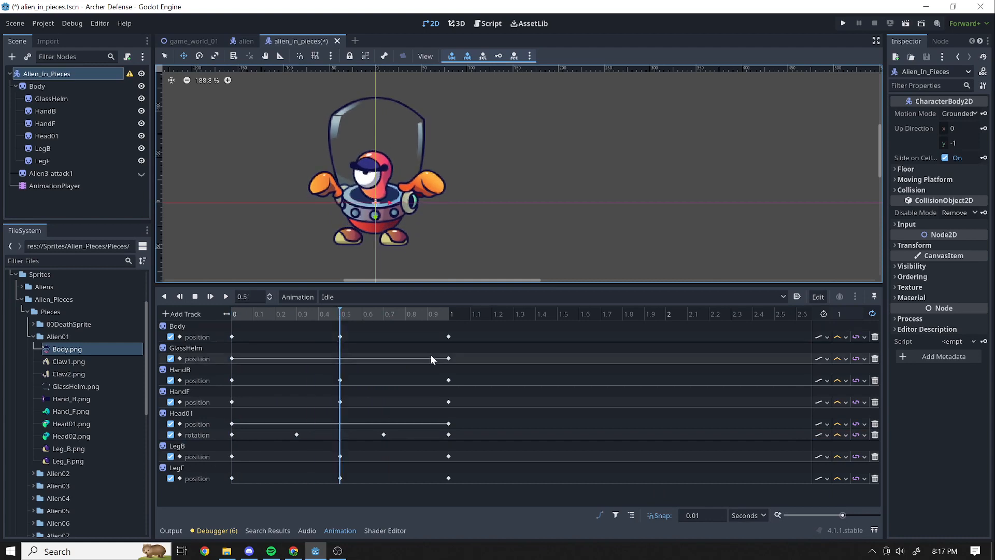
pyautogui.click(39, 111)
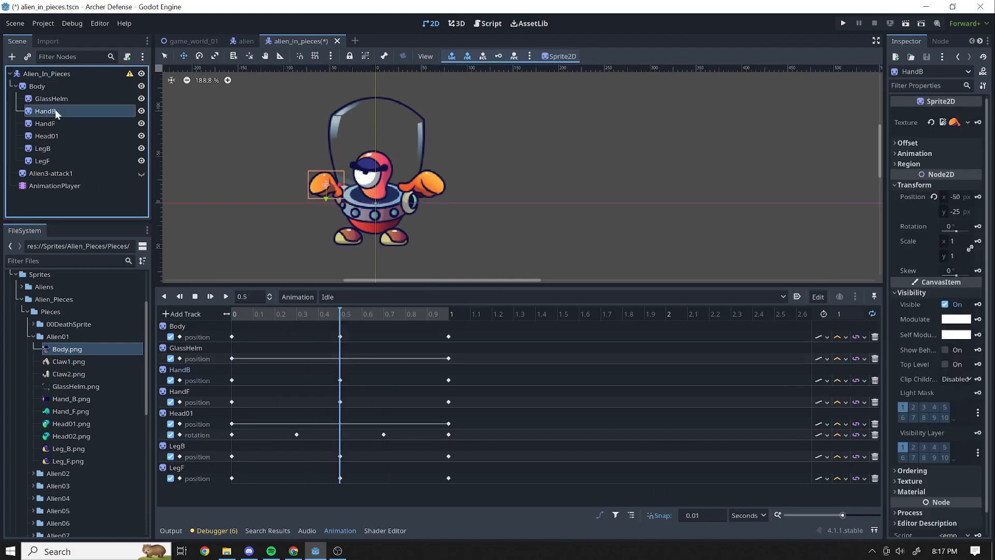
pyautogui.moveTo(289, 168); pyautogui.dragTo(290, 173)
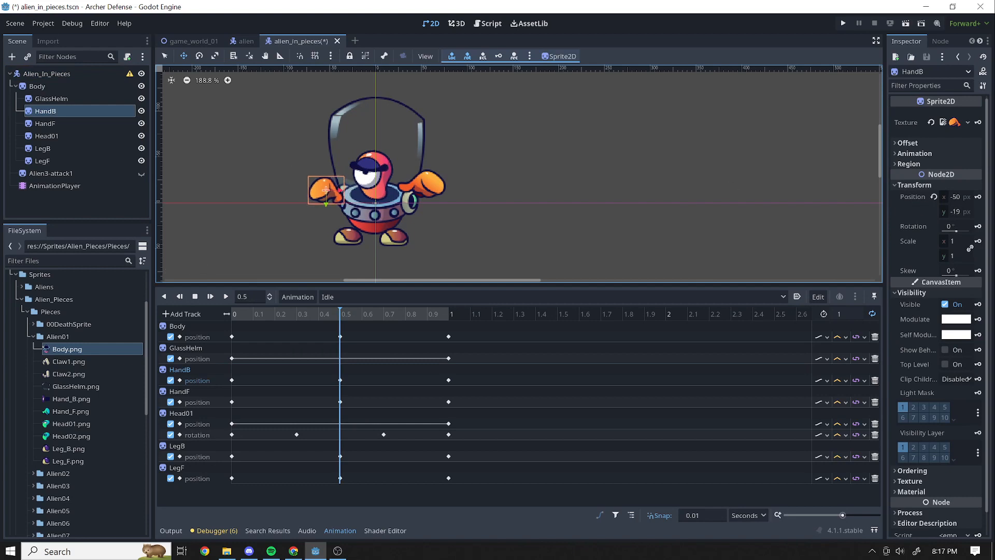
pyautogui.click(978, 197)
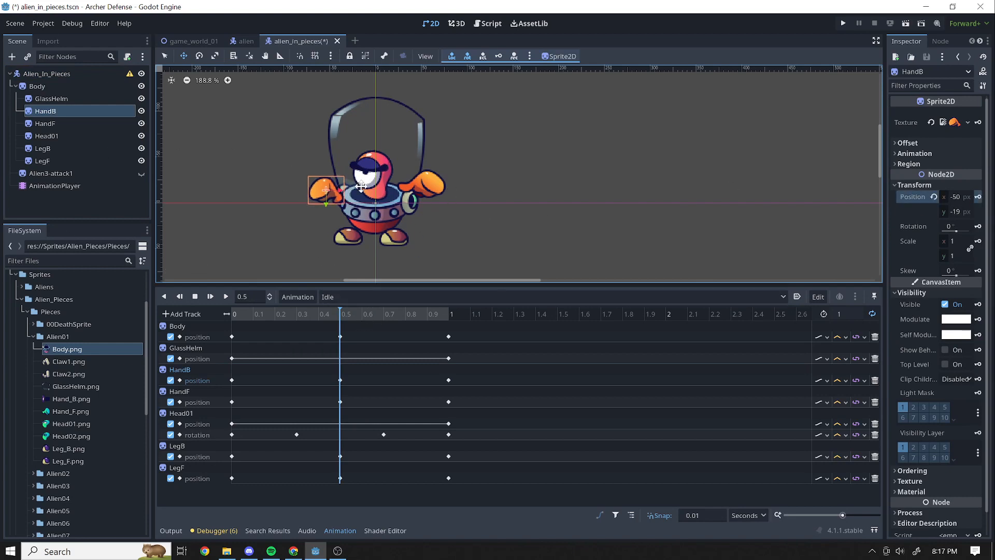
# Lower the HandF sprite to about (53, -20) px at 0.5 s, key its position, and play the Idle animation to check it
pyautogui.click(54, 125)
pyautogui.moveTo(450, 126); pyautogui.dragTo(449, 132)
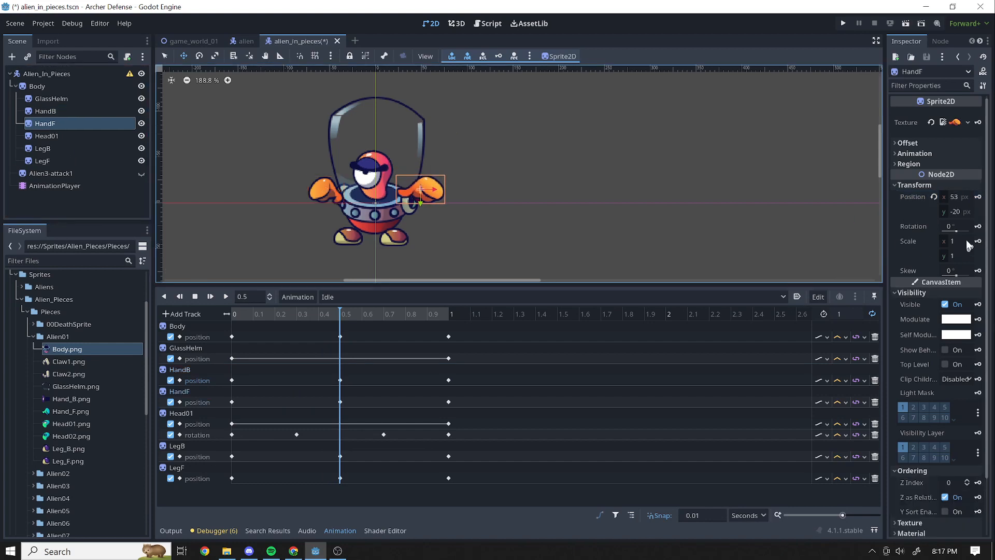
pyautogui.click(980, 198)
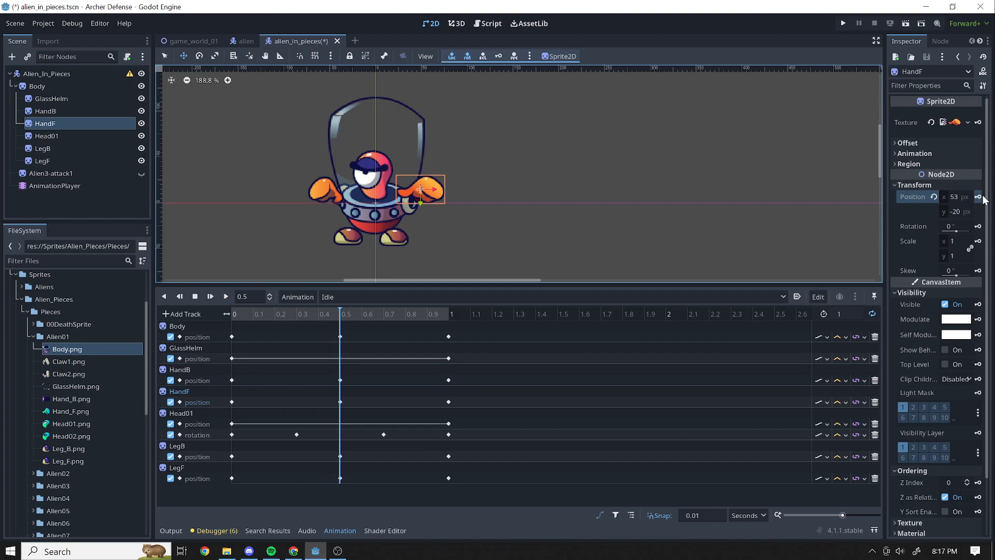
pyautogui.click(226, 296)
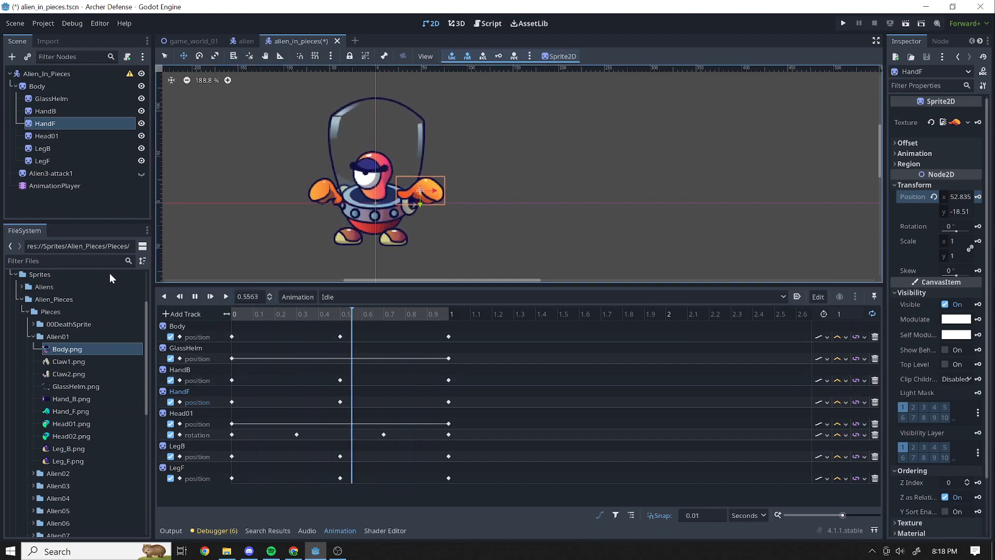
pyautogui.click(194, 296)
# Open the Walk animation at 0 s and enlarge the timeline area so all its tracks fit, with the alien in view
pyautogui.click(374, 297)
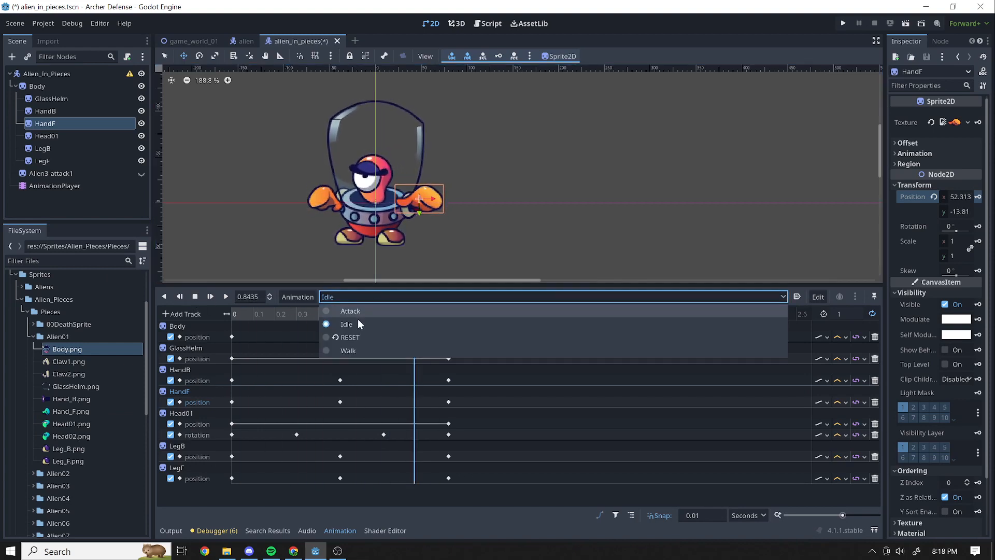
pyautogui.click(366, 350)
pyautogui.moveTo(339, 313); pyautogui.dragTo(236, 315)
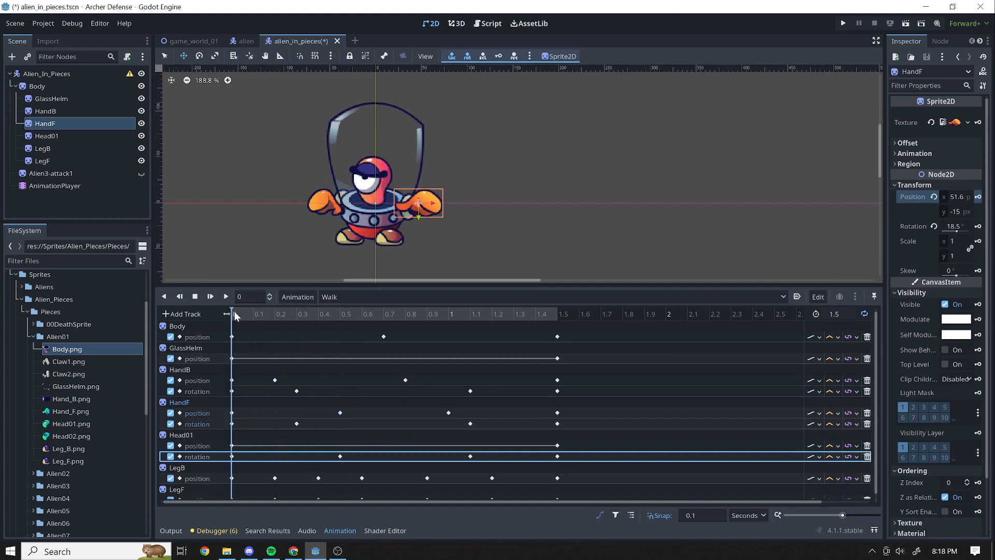
pyautogui.click(742, 280)
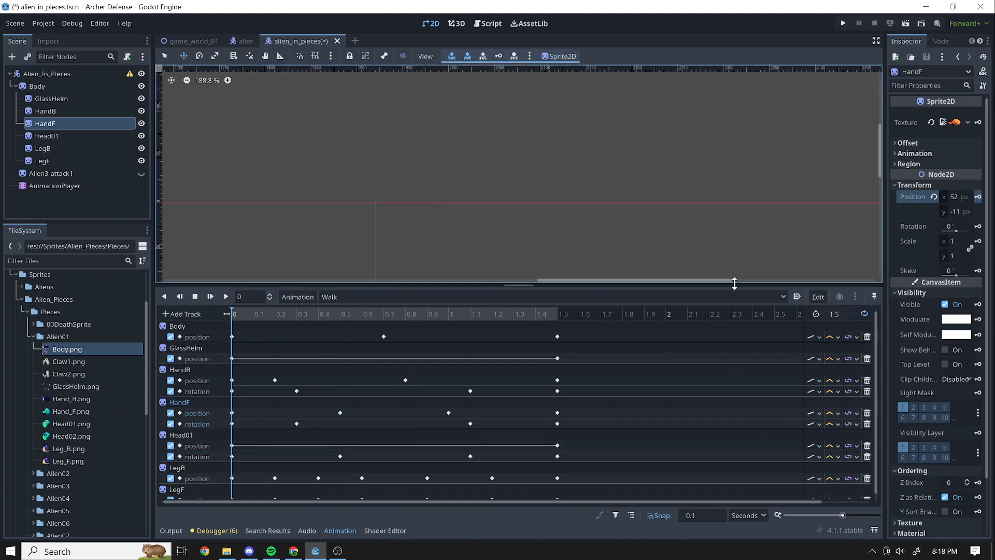
pyautogui.moveTo(598, 279); pyautogui.dragTo(401, 276)
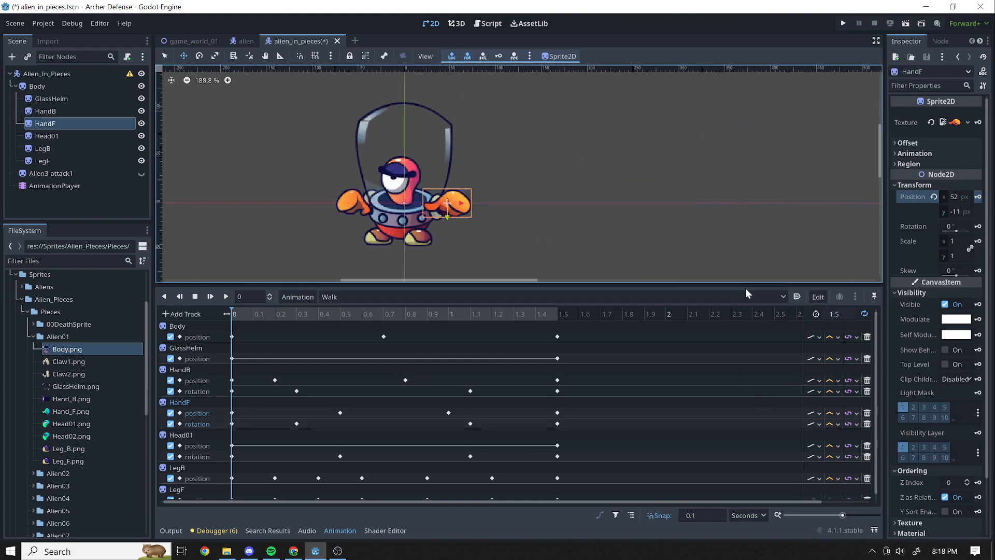
pyautogui.moveTo(745, 285); pyautogui.dragTo(747, 264)
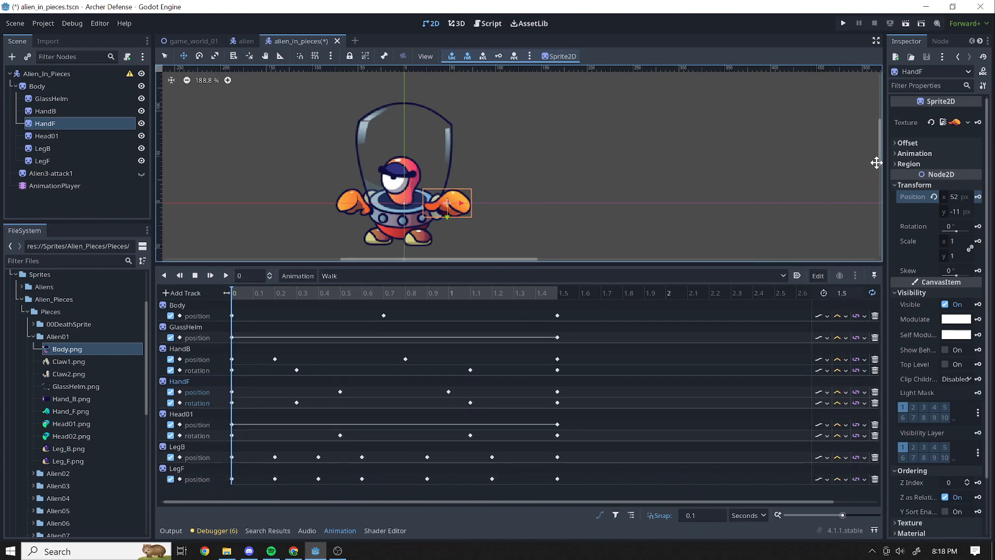
pyautogui.scroll(-1, 881, 153)
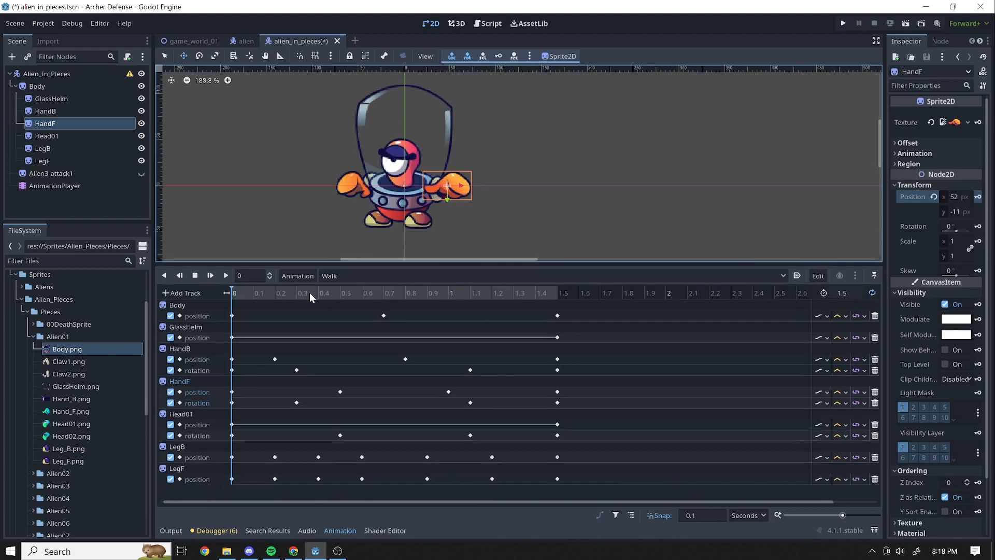
pyautogui.moveTo(661, 263); pyautogui.dragTo(671, 249)
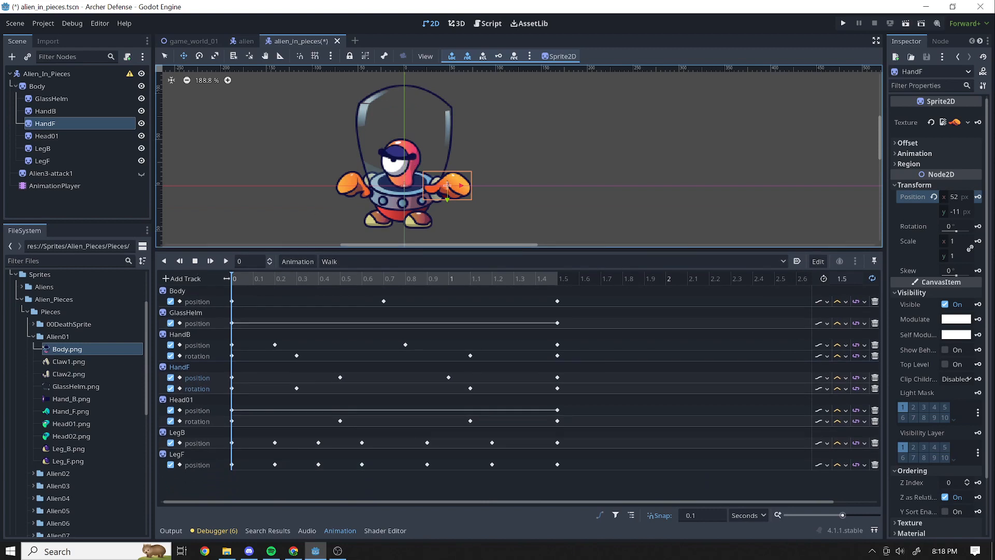
# Play the Walk animation and scrub its timeline to 0.5 s and 0.3 s to examine the limb keyframes
pyautogui.click(225, 262)
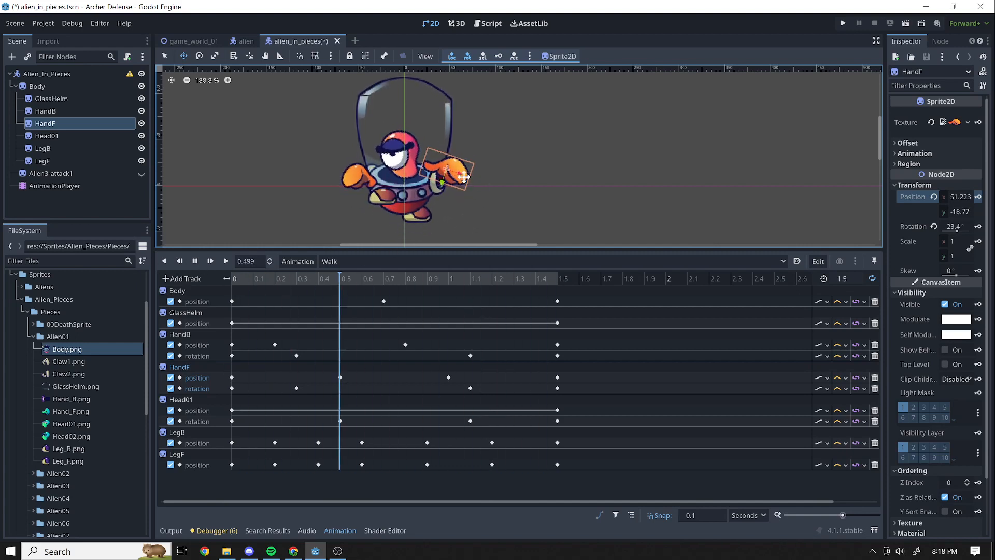
pyautogui.click(200, 265)
pyautogui.moveTo(534, 279); pyautogui.dragTo(343, 289)
pyautogui.click(427, 334)
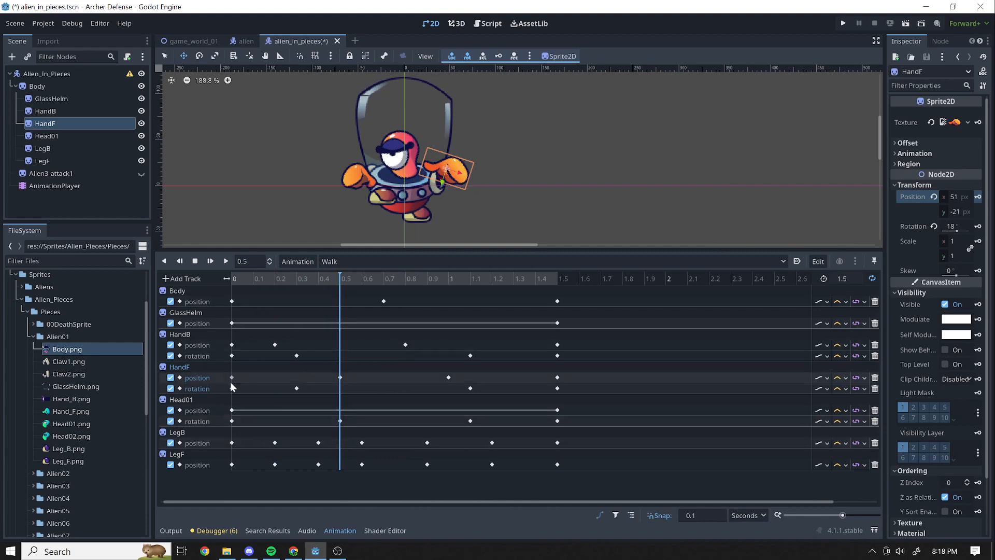
pyautogui.moveTo(340, 278); pyautogui.dragTo(296, 332)
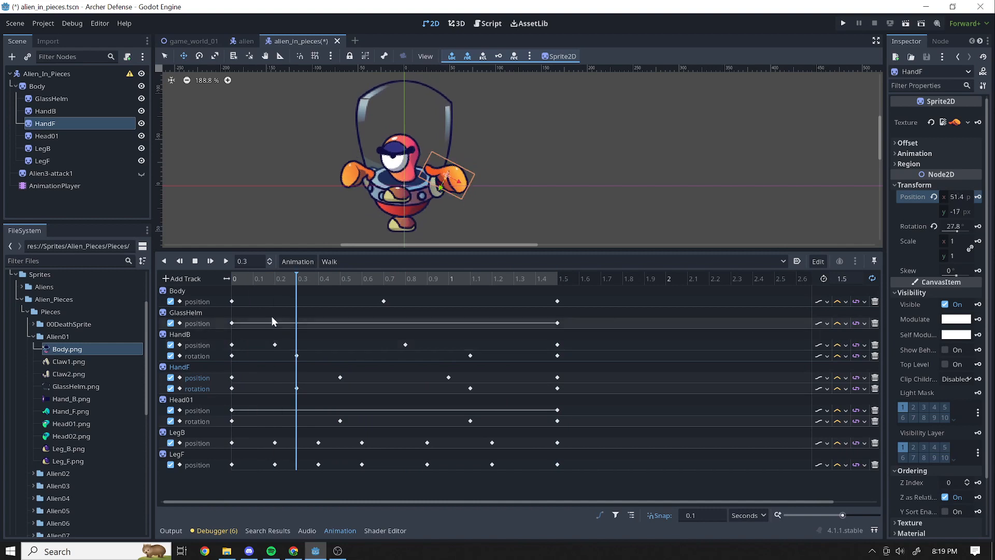
# Hide LegB to examine LegF alone at 0 s of the Walk timeline, checking both legs' positions, and show LegB again
pyautogui.click(141, 148)
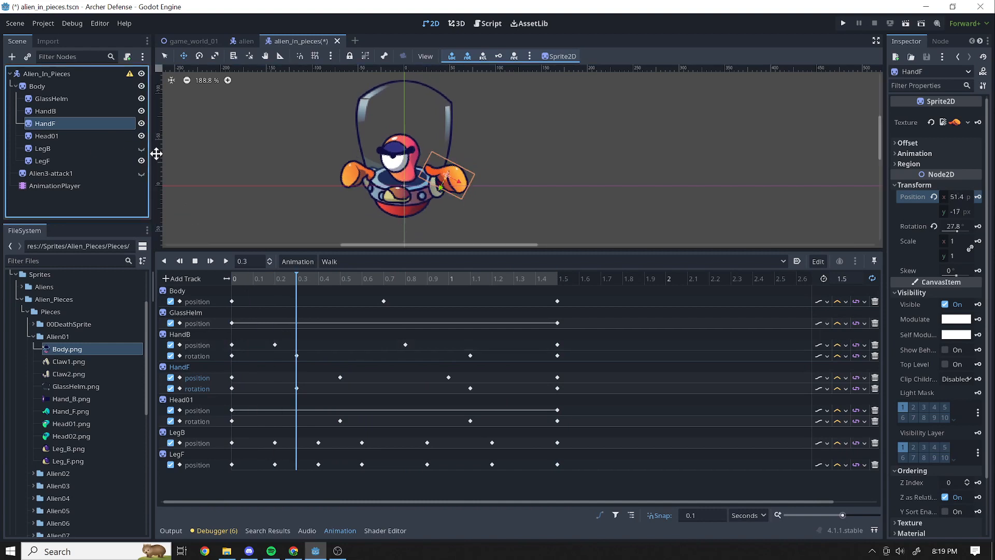
pyautogui.moveTo(287, 274); pyautogui.dragTo(230, 276)
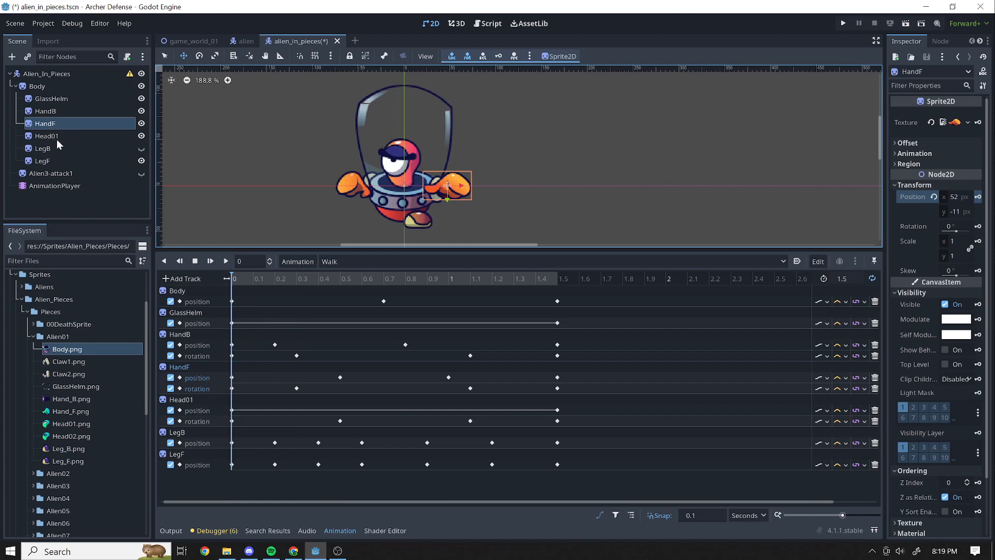
pyautogui.click(45, 147)
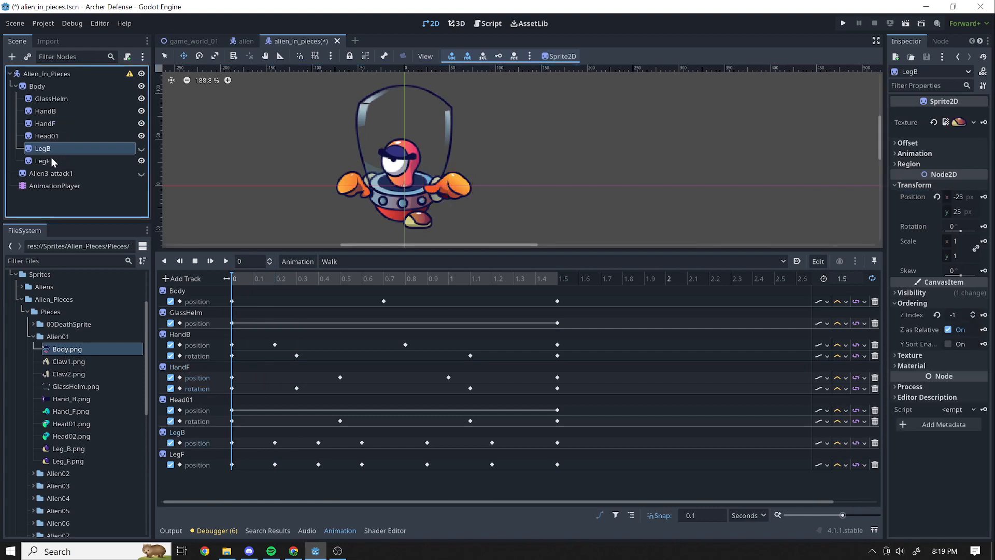
pyautogui.click(51, 158)
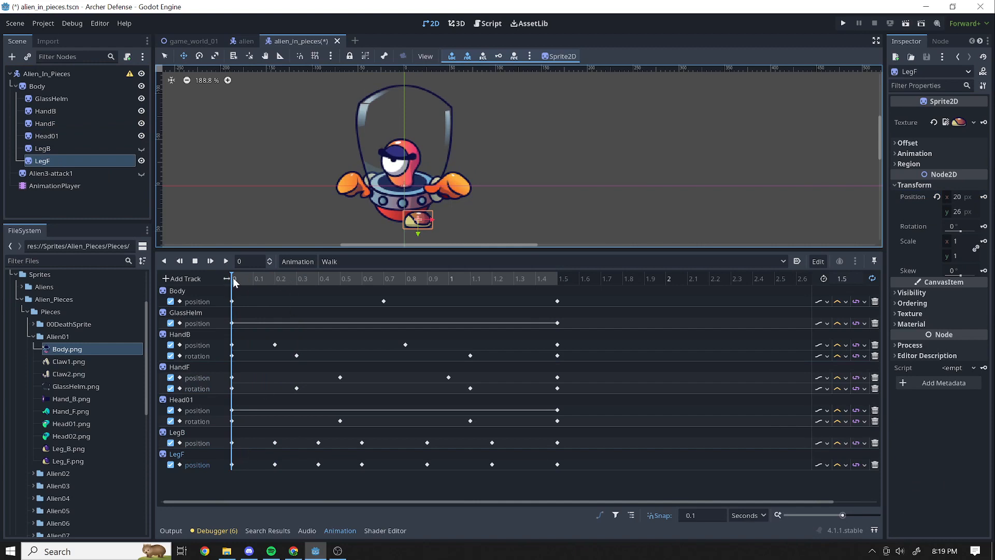
pyautogui.moveTo(241, 275)
pyautogui.mouseDown()
pyautogui.moveTo(390, 278)
pyautogui.moveTo(371, 279)
pyautogui.moveTo(615, 315)
pyautogui.moveTo(222, 269)
pyautogui.moveTo(380, 281)
pyautogui.moveTo(567, 278)
pyautogui.moveTo(287, 276)
pyautogui.moveTo(306, 264)
pyautogui.moveTo(601, 260)
pyautogui.moveTo(224, 283)
pyautogui.mouseUp()
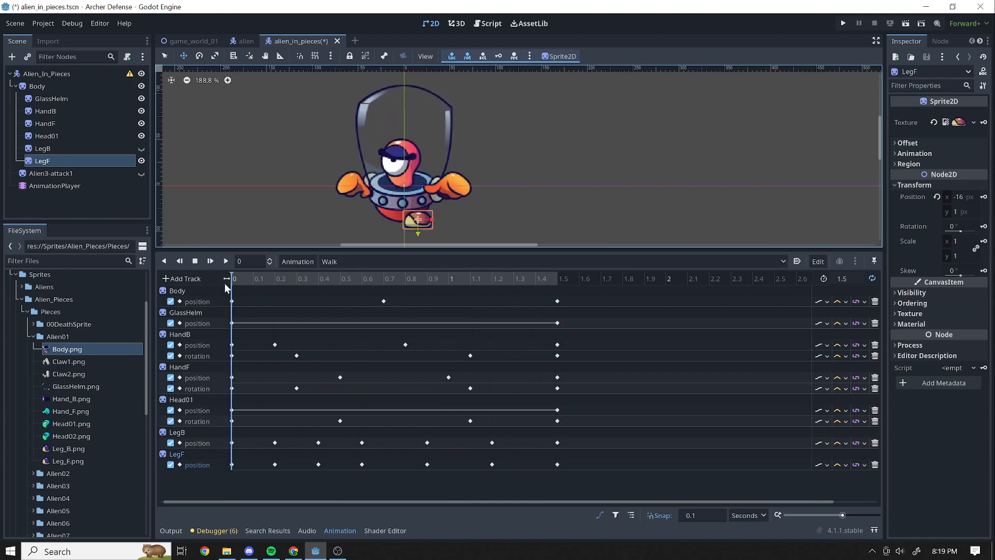
pyautogui.click(141, 148)
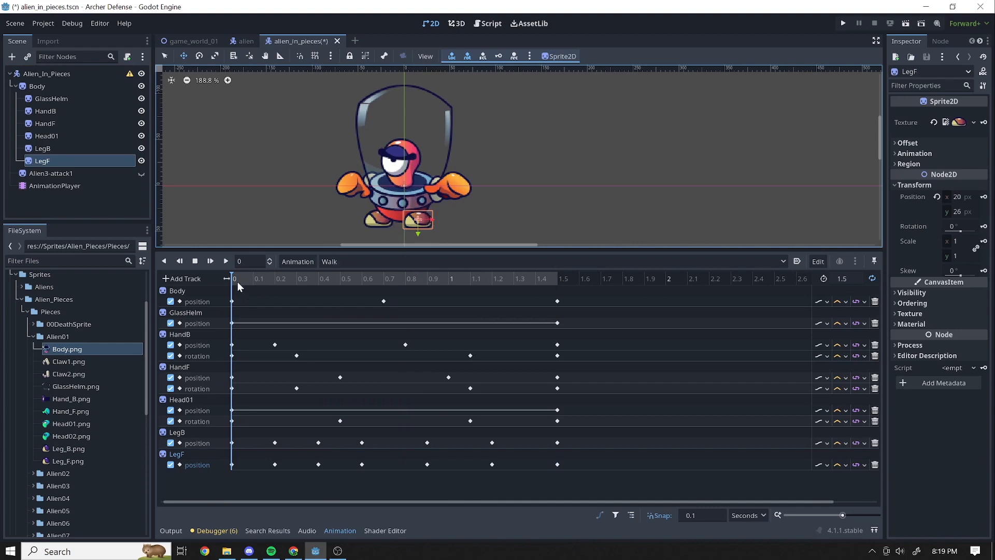
# Scrub the Walk timeline to 0.3 s, back to 0 s and on to 0.7 s to examine how both legs move
pyautogui.moveTo(240, 280); pyautogui.dragTo(296, 279)
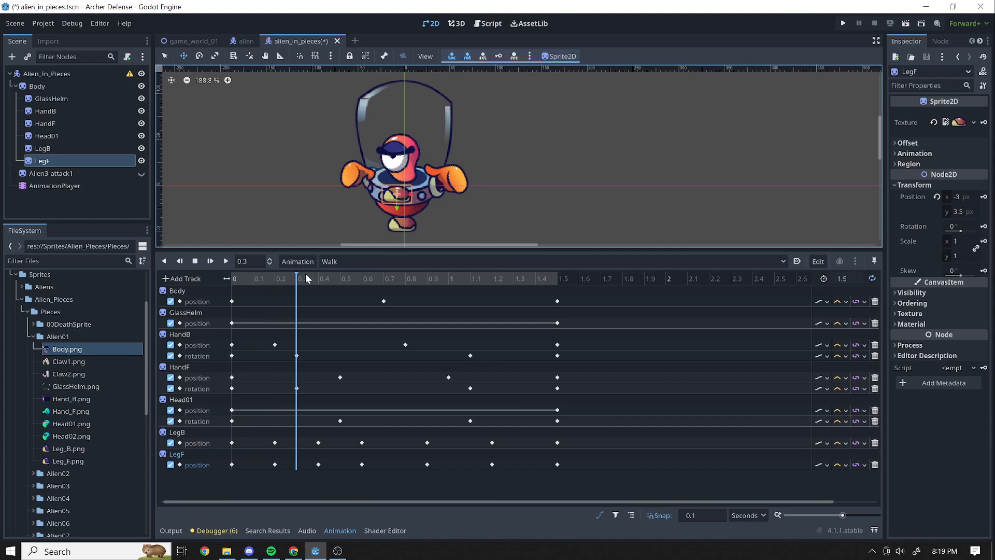
pyautogui.moveTo(306, 274); pyautogui.dragTo(219, 290)
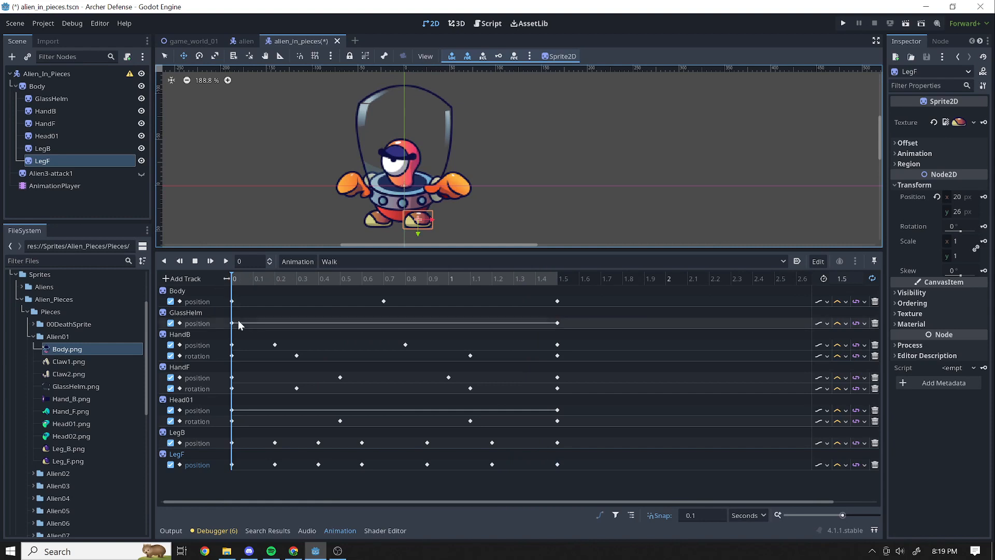
pyautogui.moveTo(265, 278); pyautogui.dragTo(388, 281)
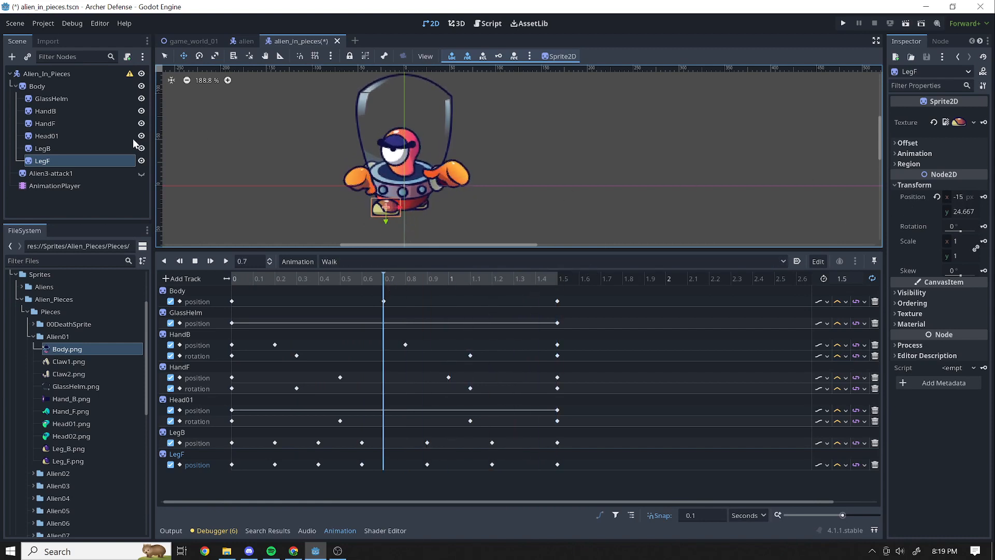
# Try moving the Body sprite to about (-8, 4) px at 0.7 s and undo the move
pyautogui.click(42, 86)
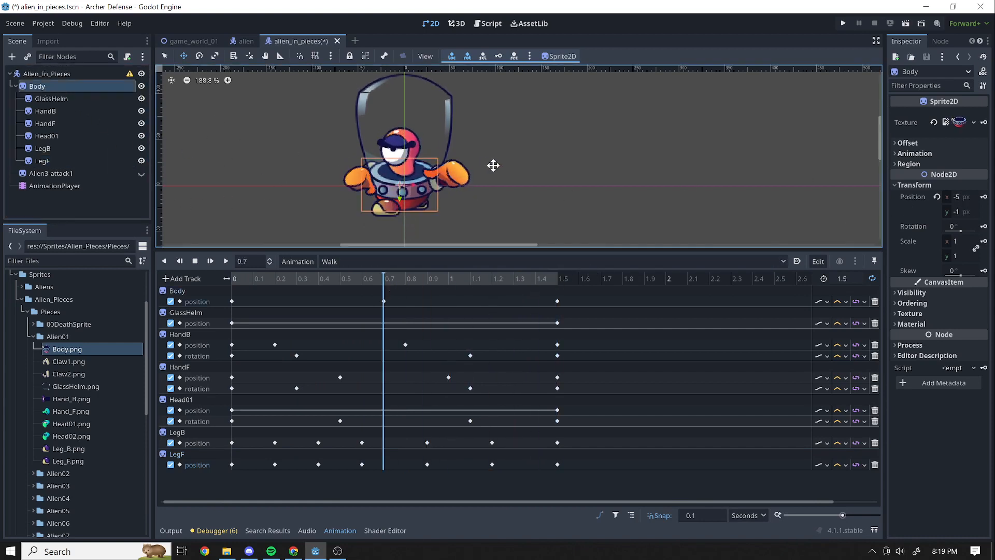
pyautogui.moveTo(534, 165); pyautogui.dragTo(530, 170)
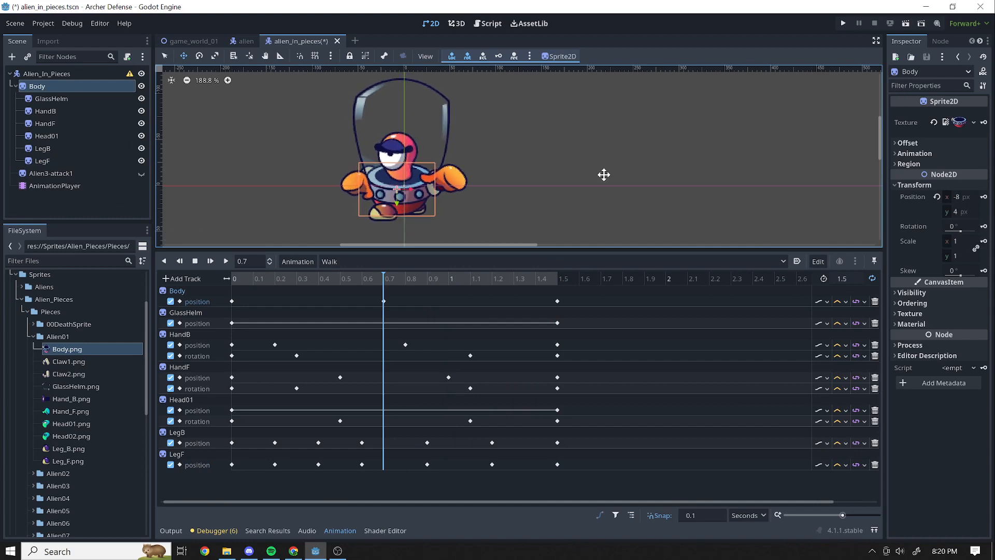
pyautogui.hotkey('ctrl', 'z')
# Set the Body's Y position to 0 px at 0.7 s, key it, and play the Walk animation to check it
pyautogui.click(959, 212)
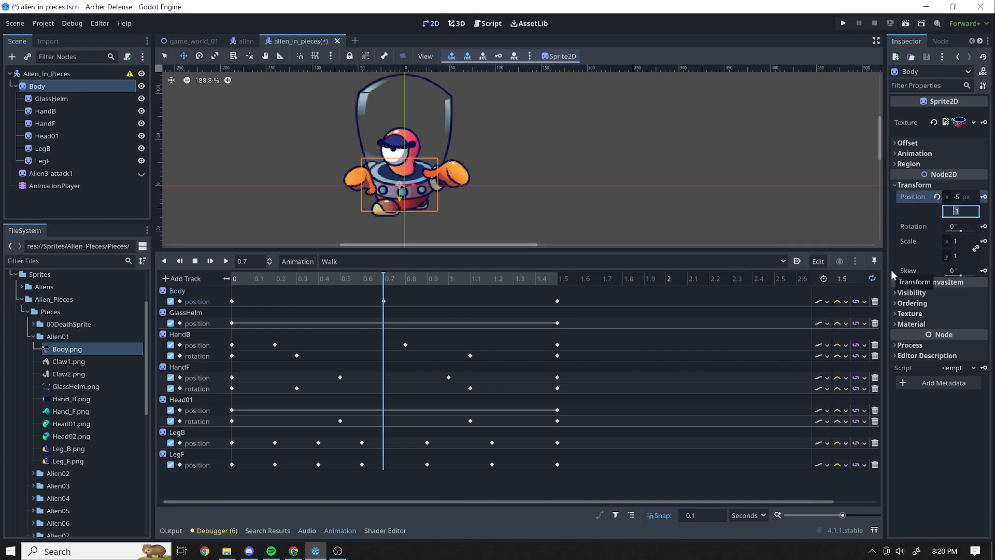
pyautogui.write('0')
pyautogui.press('Return')
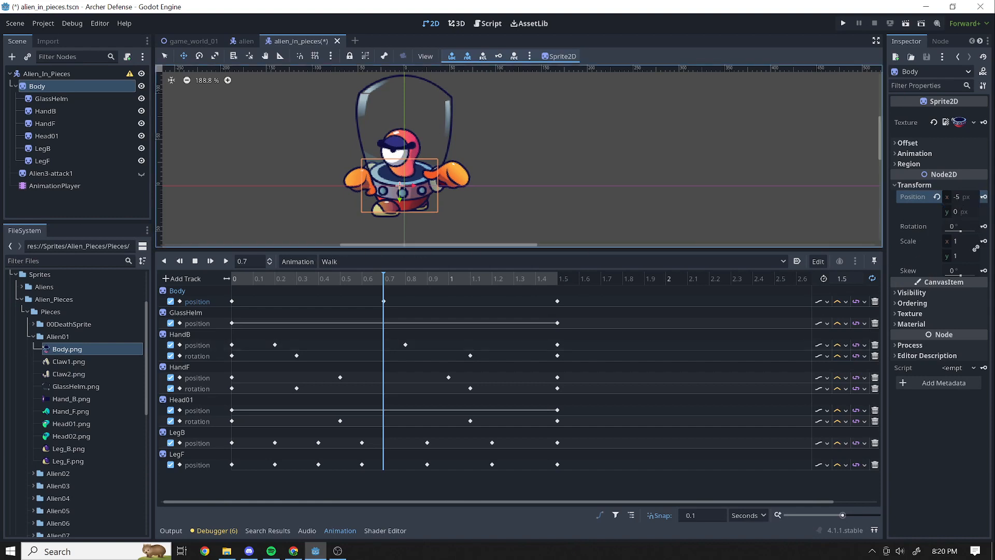
pyautogui.click(226, 261)
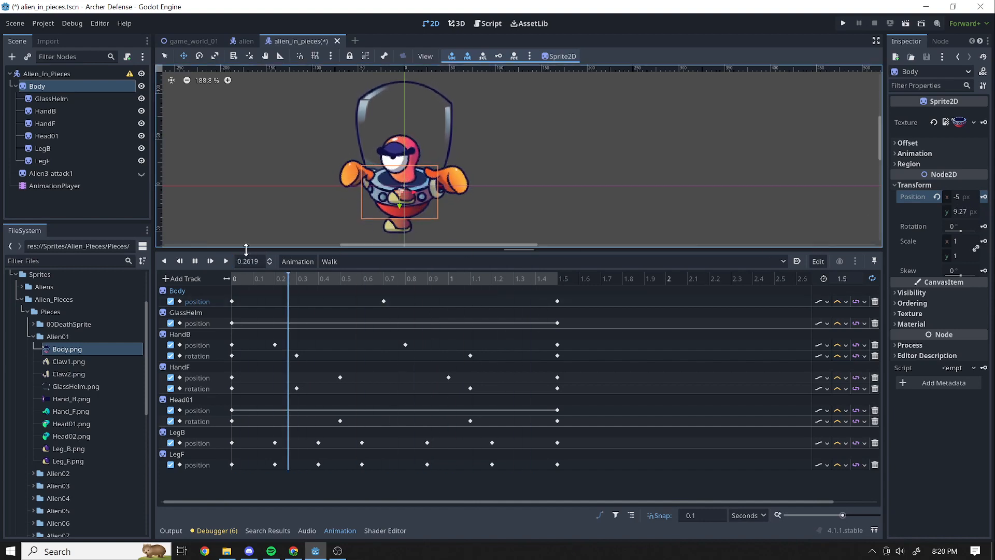
pyautogui.click(194, 260)
# Return to 0.7 s, key the Body's Y position at 2 px, and play the Walk animation to check the bounce
pyautogui.click(425, 279)
pyautogui.moveTo(425, 278); pyautogui.dragTo(386, 269)
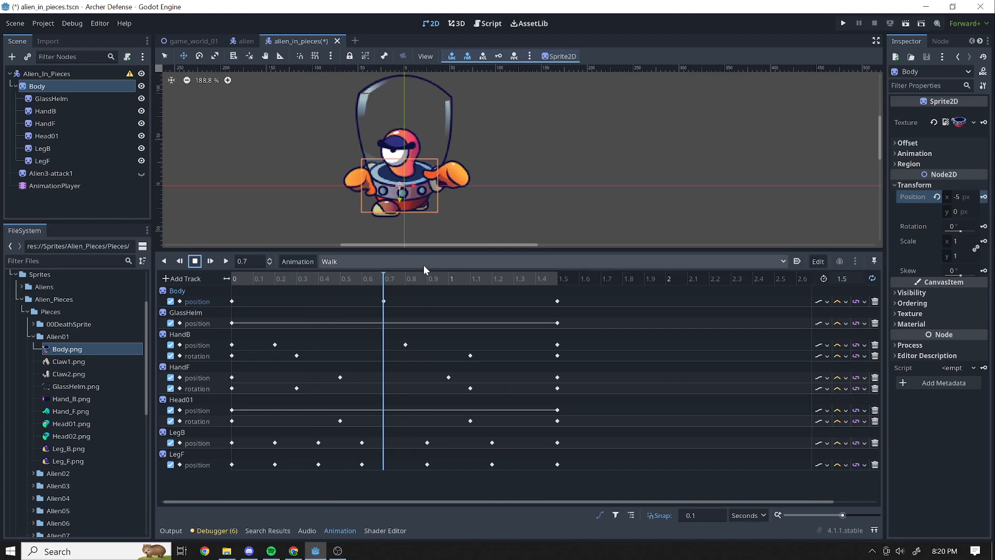
pyautogui.click(959, 211)
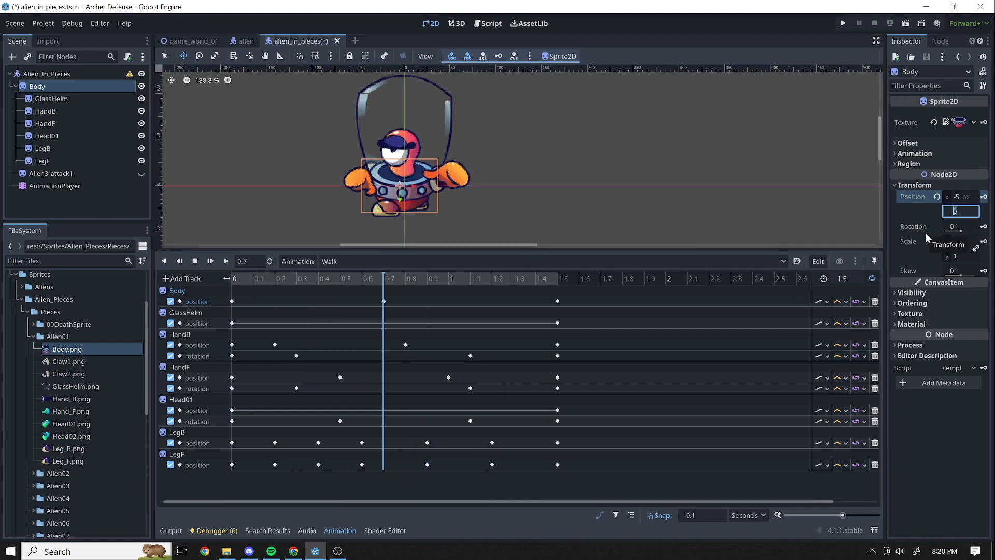
pyautogui.press('Return')
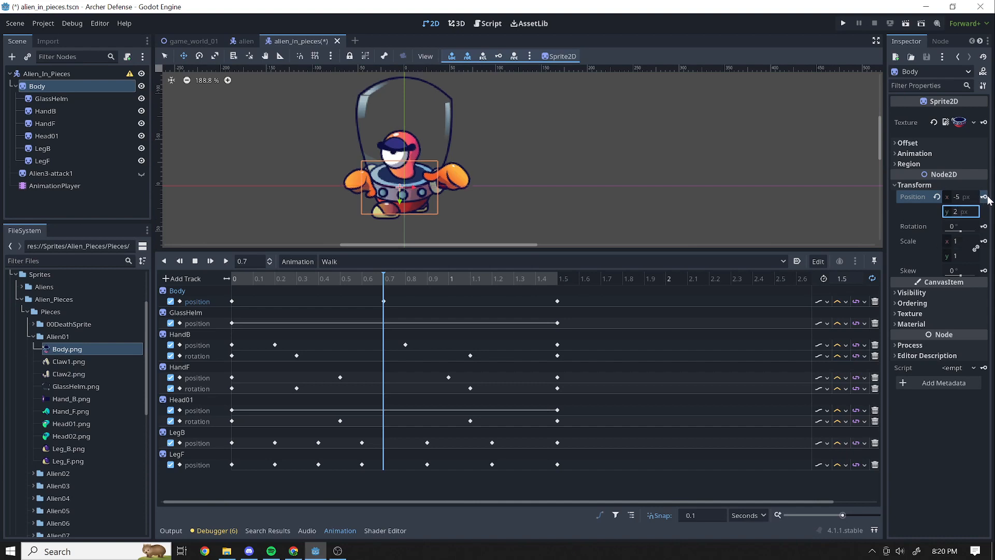
pyautogui.click(226, 262)
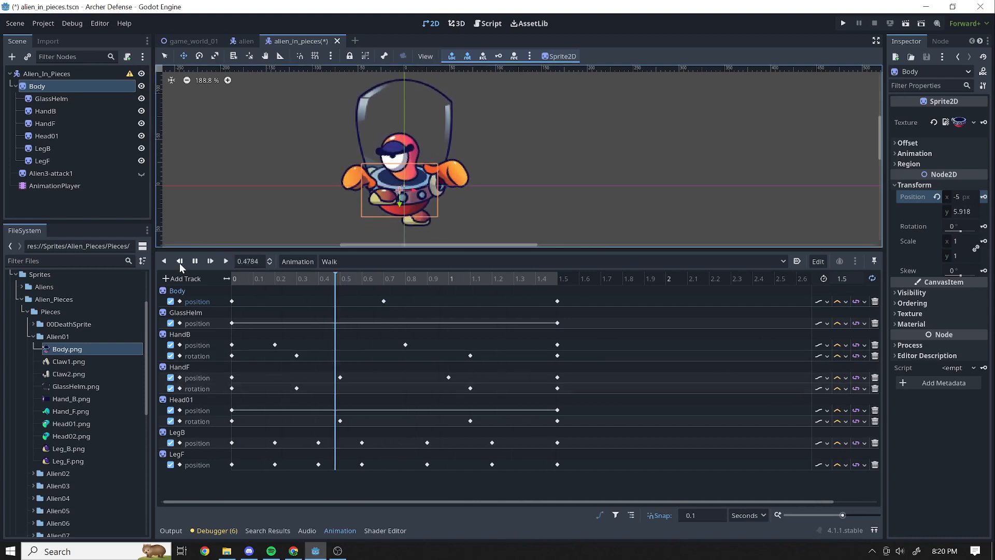
pyautogui.click(195, 261)
# Key the Body's Y position at 4 px at 0.7 s in the Walk animation and play it to check the motion
pyautogui.moveTo(406, 283); pyautogui.dragTo(381, 283)
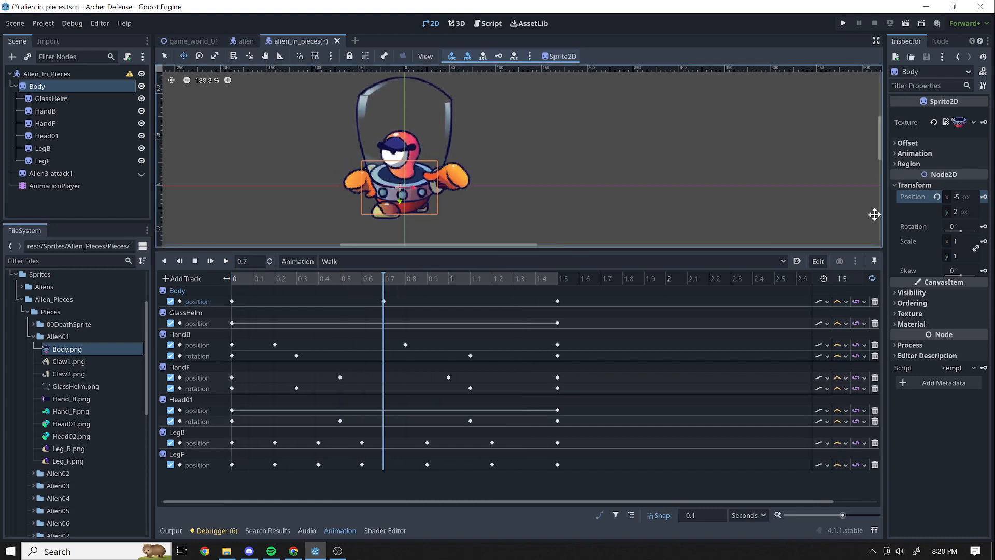
pyautogui.click(959, 211)
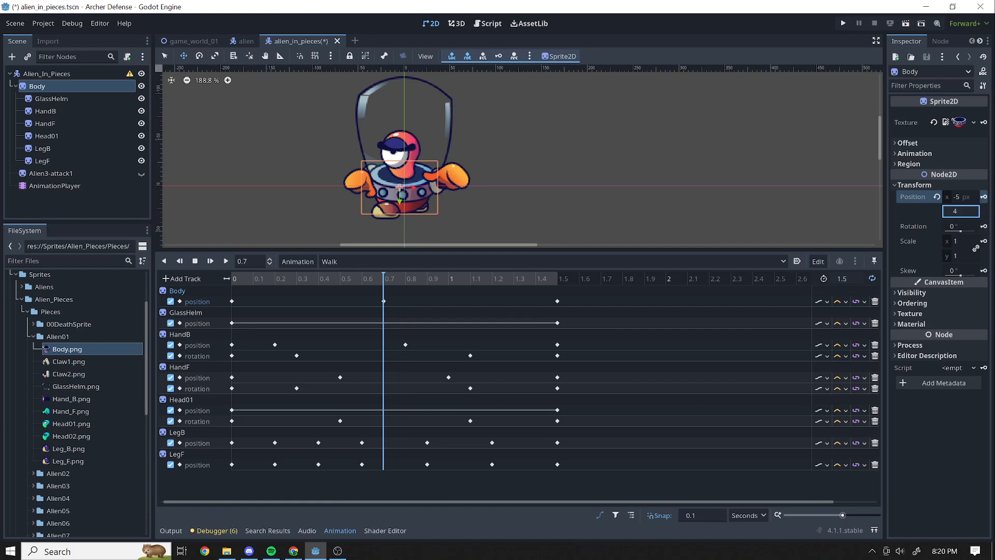
pyautogui.press('Return')
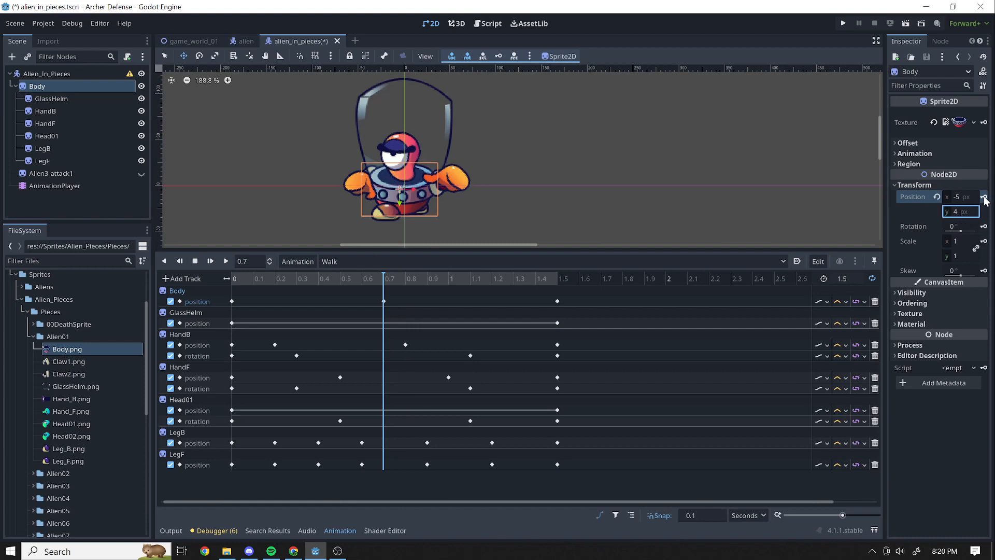
pyautogui.click(226, 261)
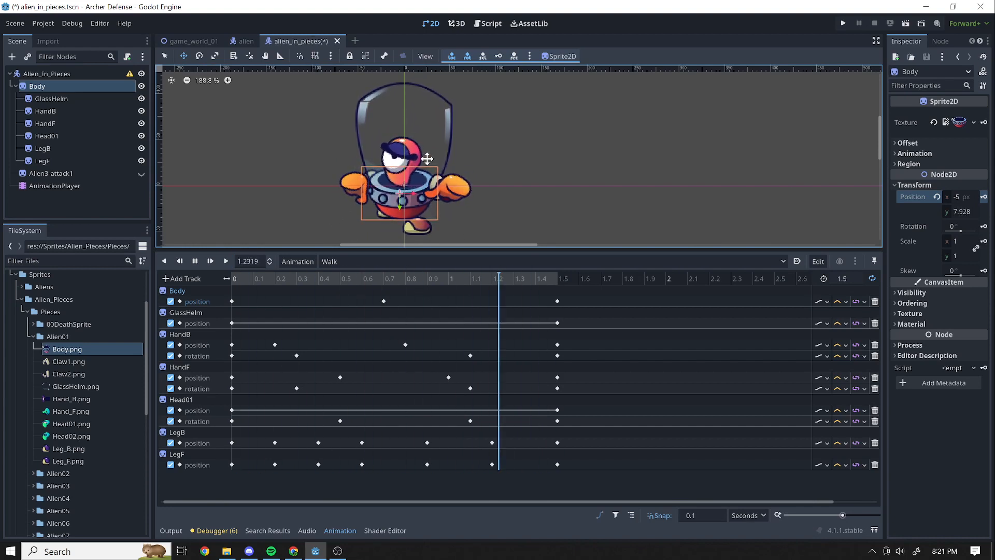
pyautogui.click(194, 262)
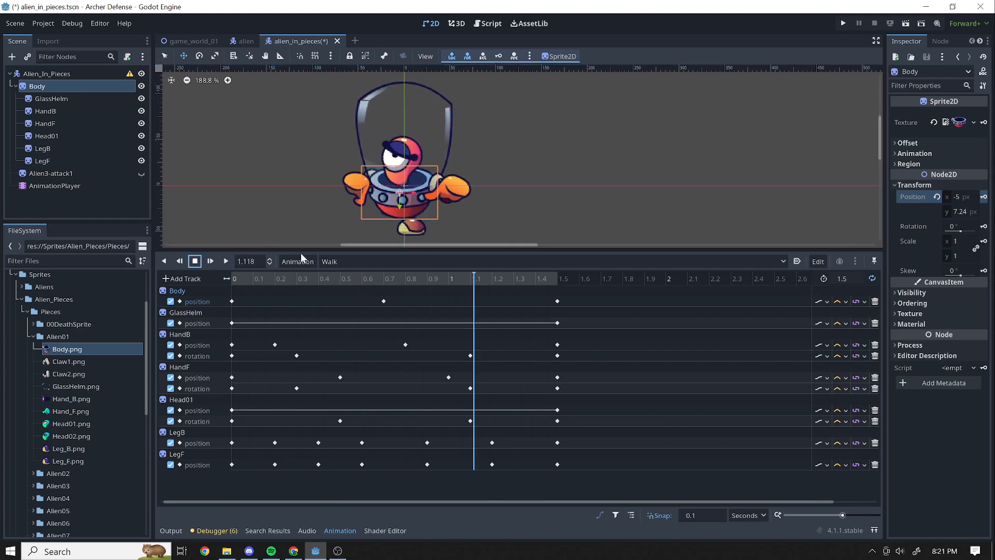
# Open the Attack animation and scrub its timeline to about 1.17 s to examine the body and hand keyframes
pyautogui.click(388, 262)
pyautogui.click(363, 273)
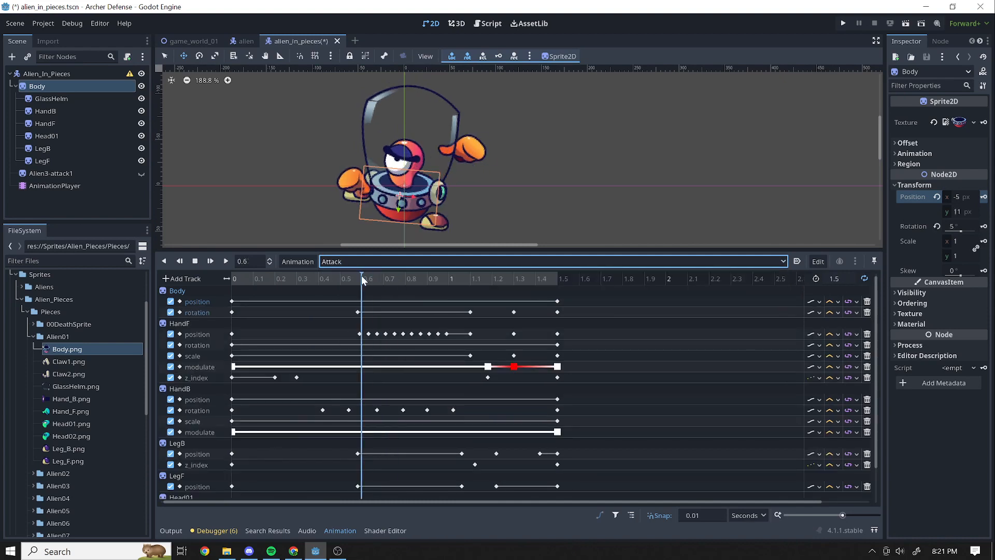
pyautogui.moveTo(362, 275); pyautogui.dragTo(476, 303)
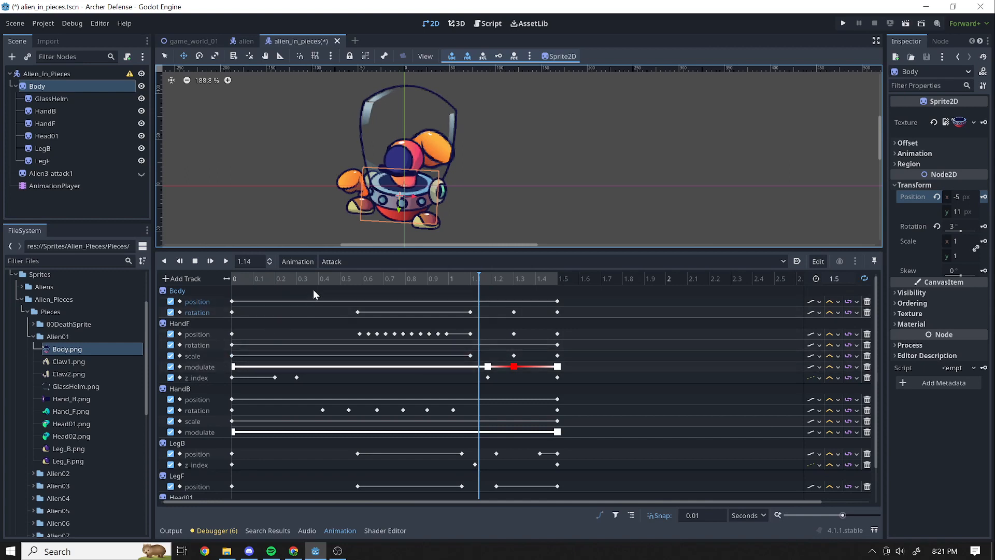
pyautogui.moveTo(313, 289); pyautogui.dragTo(488, 331)
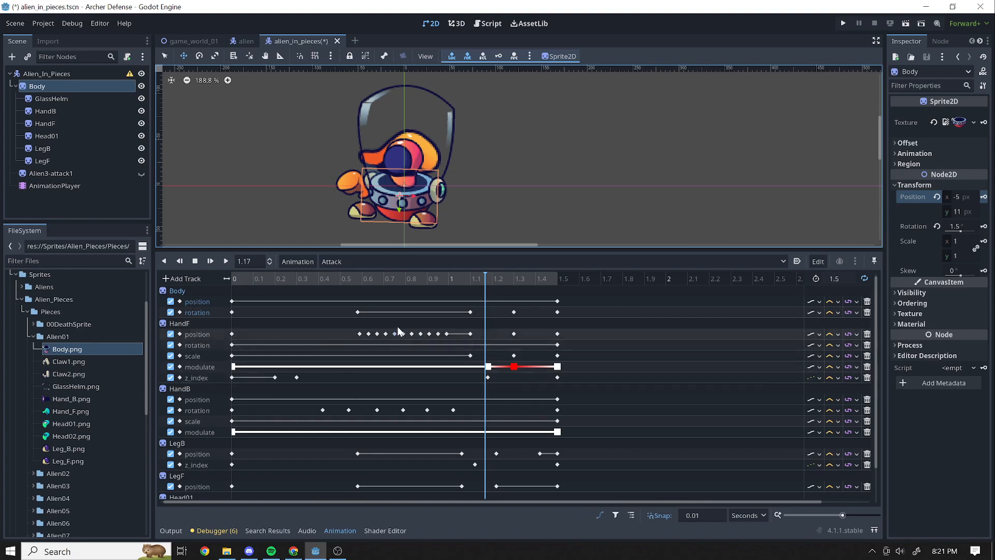
# Rewind the Attack animation to 0 s, open HandF's Ordering properties, and scrub the timeline to examine its Z Index keyframes
pyautogui.click(892, 304)
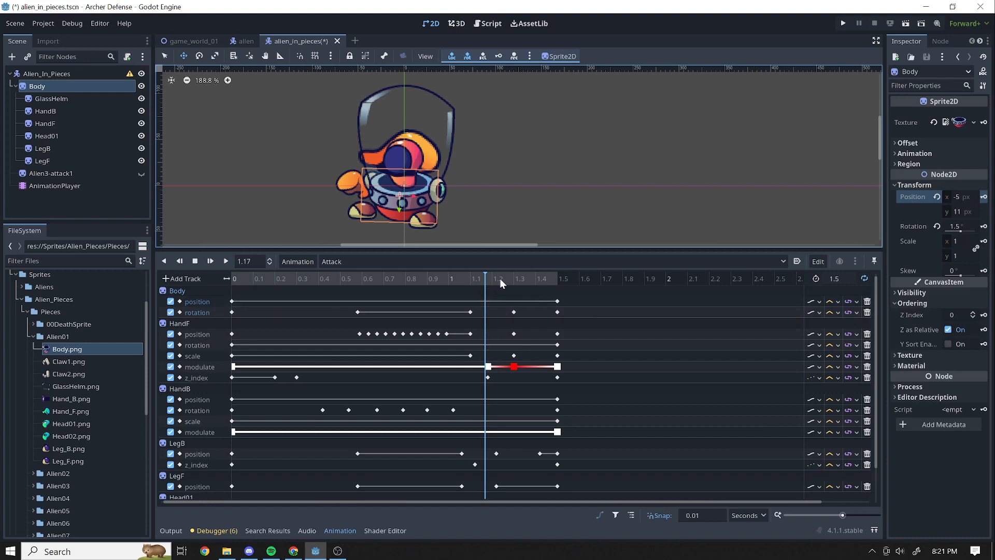
pyautogui.moveTo(482, 278); pyautogui.dragTo(225, 316)
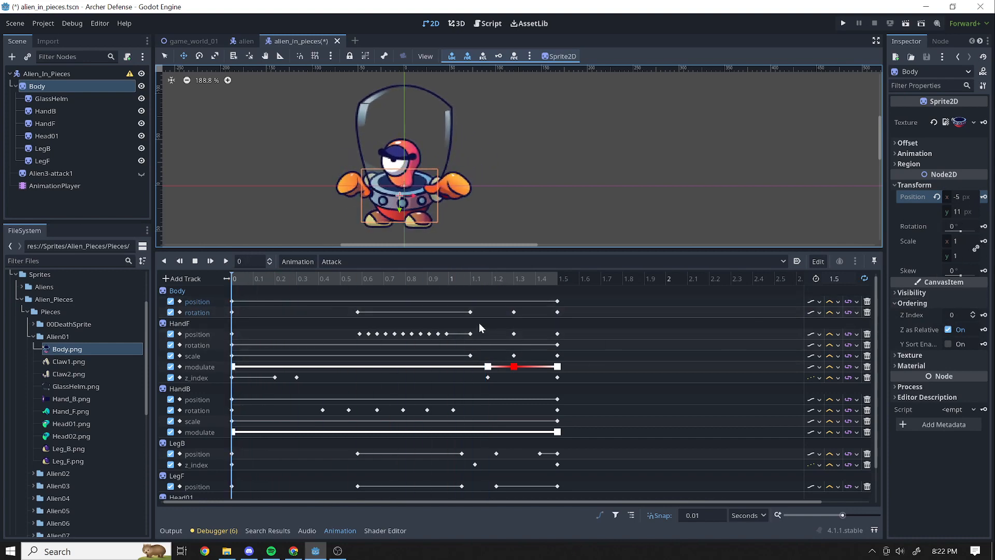
pyautogui.click(41, 124)
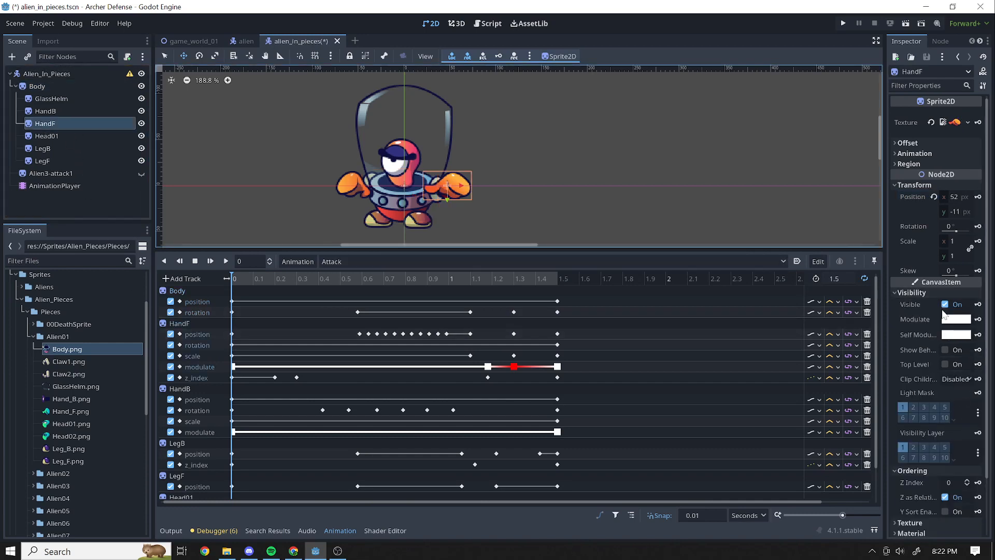
pyautogui.scroll(-2, 932, 309)
pyautogui.click(892, 232)
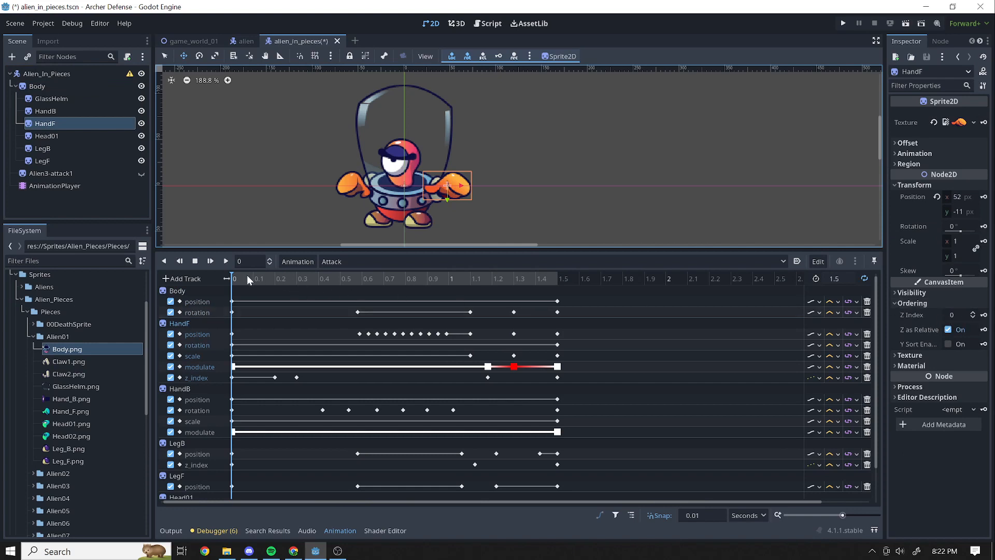
pyautogui.moveTo(248, 280); pyautogui.dragTo(192, 323)
# Play the Attack animation to examine the hand's punch motion and stop it at about 1.03 s
pyautogui.click(227, 261)
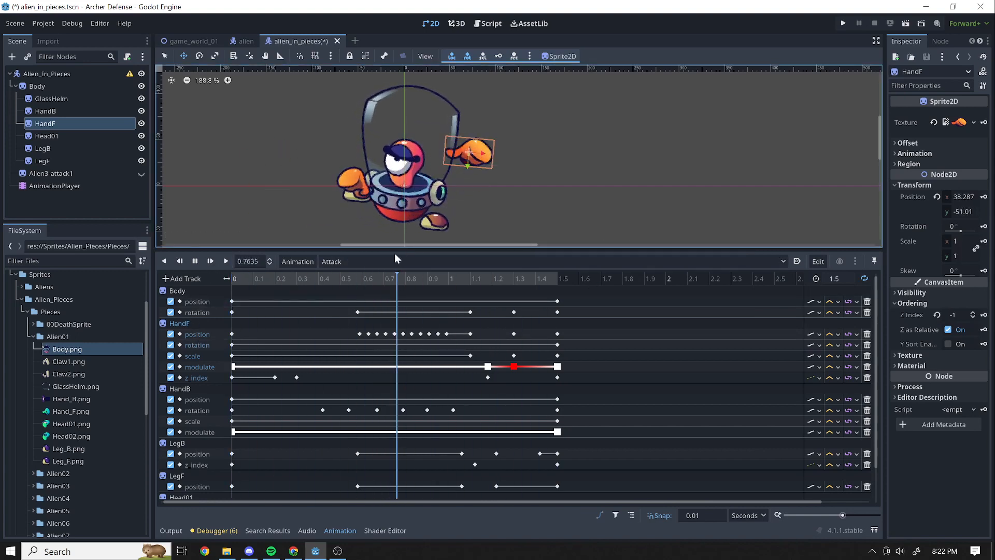
pyautogui.click(359, 262)
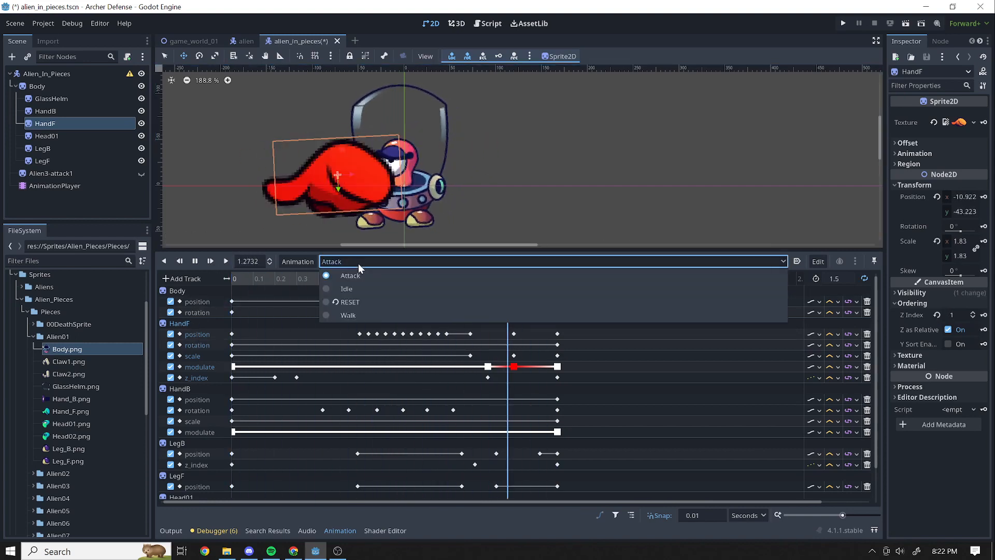
pyautogui.click(198, 259)
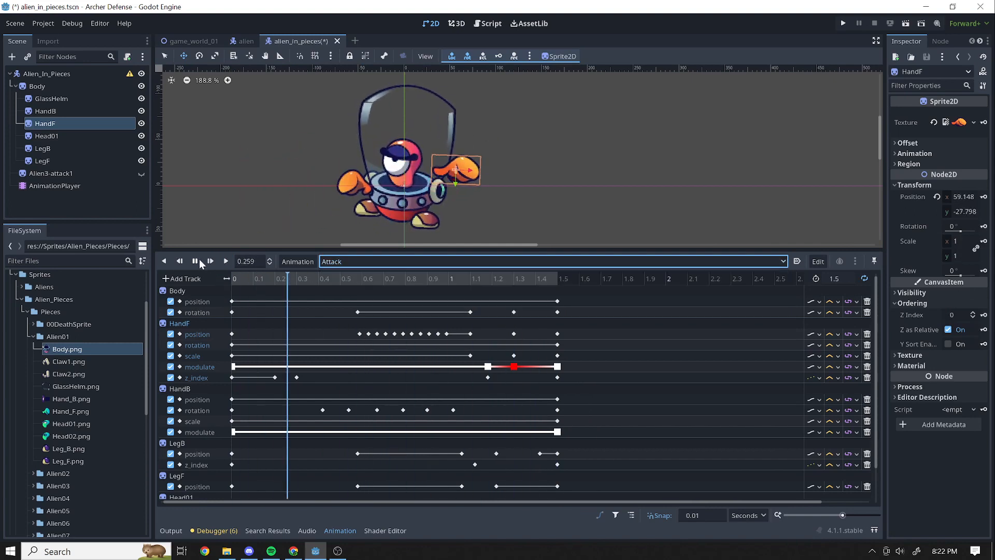
pyautogui.click(196, 261)
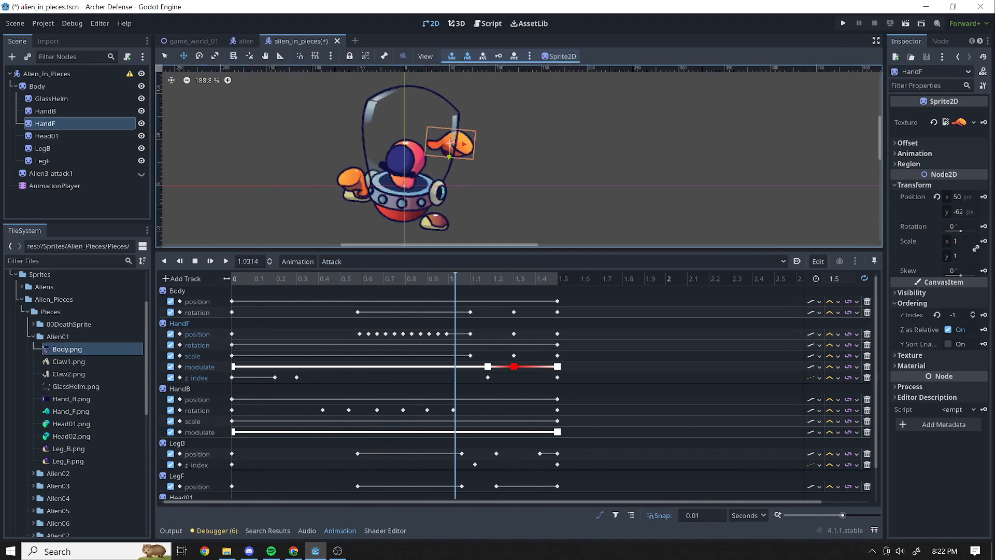